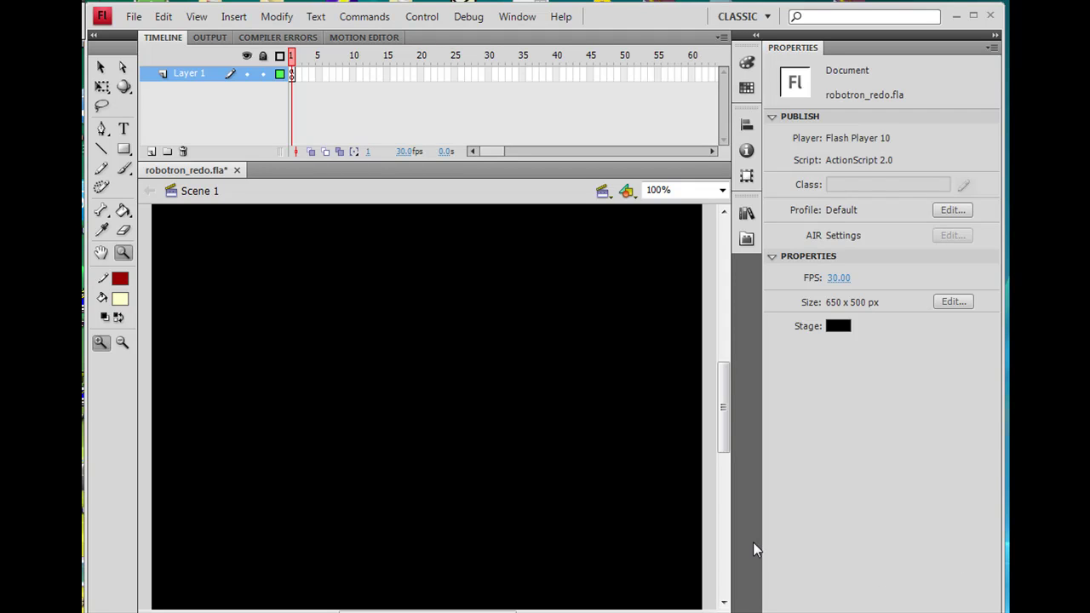
# Step: Test the movie by walking the hero left, right, up and down, and close the preview
pyautogui.click(612, 523)
pyautogui.hotkey('ctrl', 'Return')
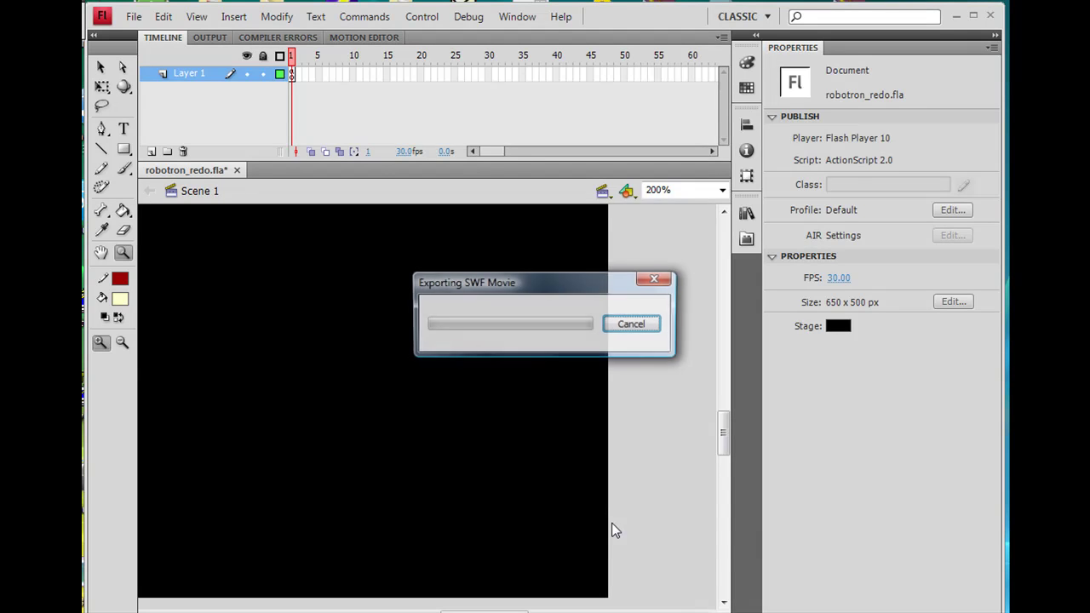
pyautogui.press('Left')
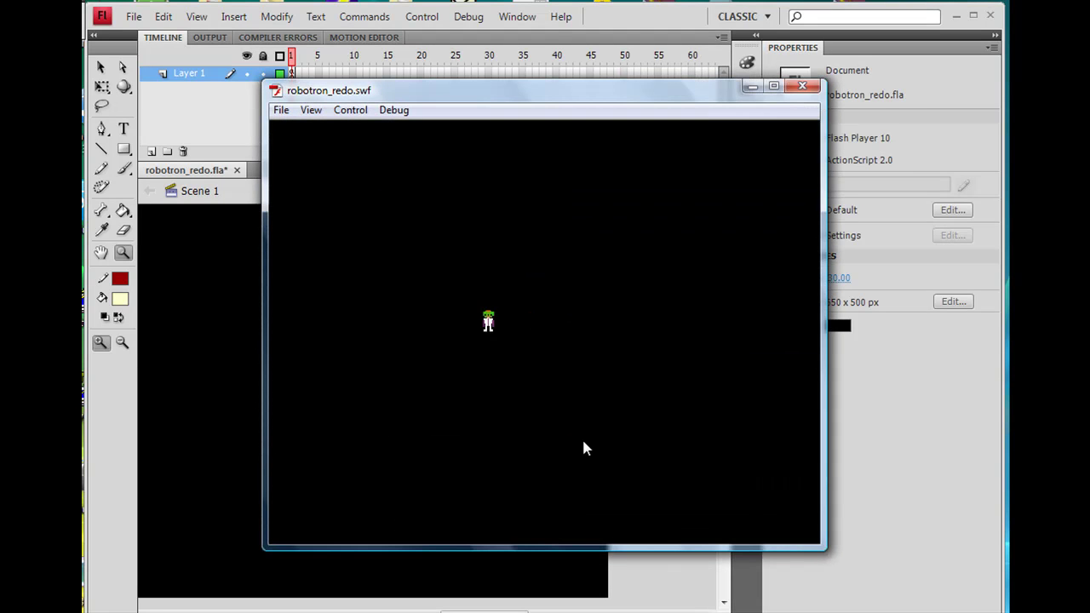
pyautogui.press('Right')
pyautogui.press('Up')
pyautogui.press('Down')
pyautogui.press('Left')
pyautogui.press('Right')
pyautogui.press('Right')
pyautogui.press('Left')
pyautogui.press('Left')
pyautogui.press('Left')
pyautogui.press('Right')
pyautogui.press('Right')
pyautogui.press('Up')
pyautogui.press('Down')
pyautogui.press('Down')
pyautogui.click(803, 86)
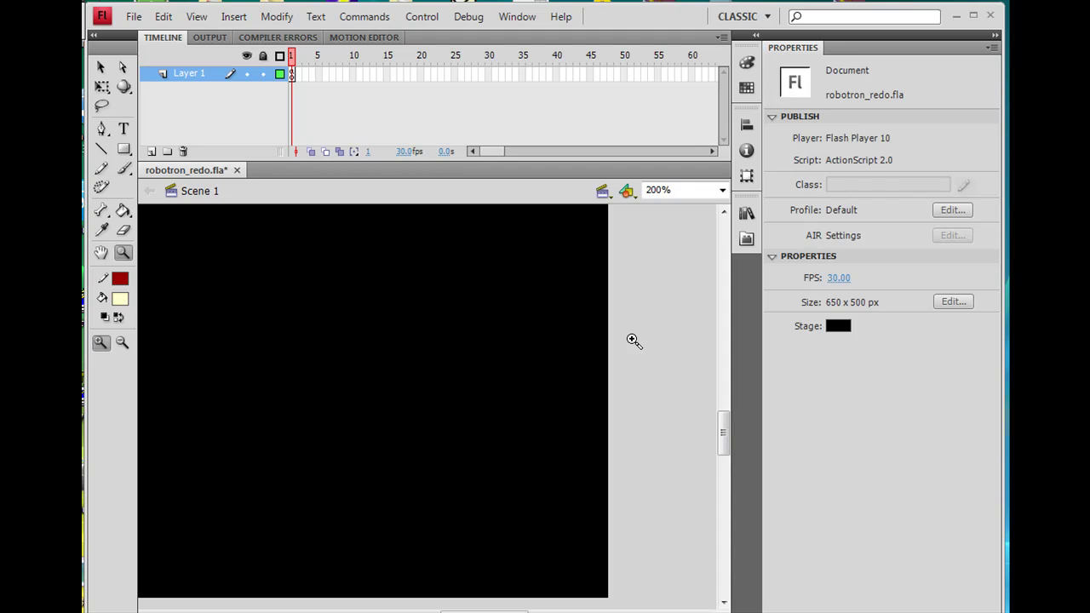
# Step: Open the hero movie clip from the library for editing, magnified to 800%
pyautogui.click(748, 216)
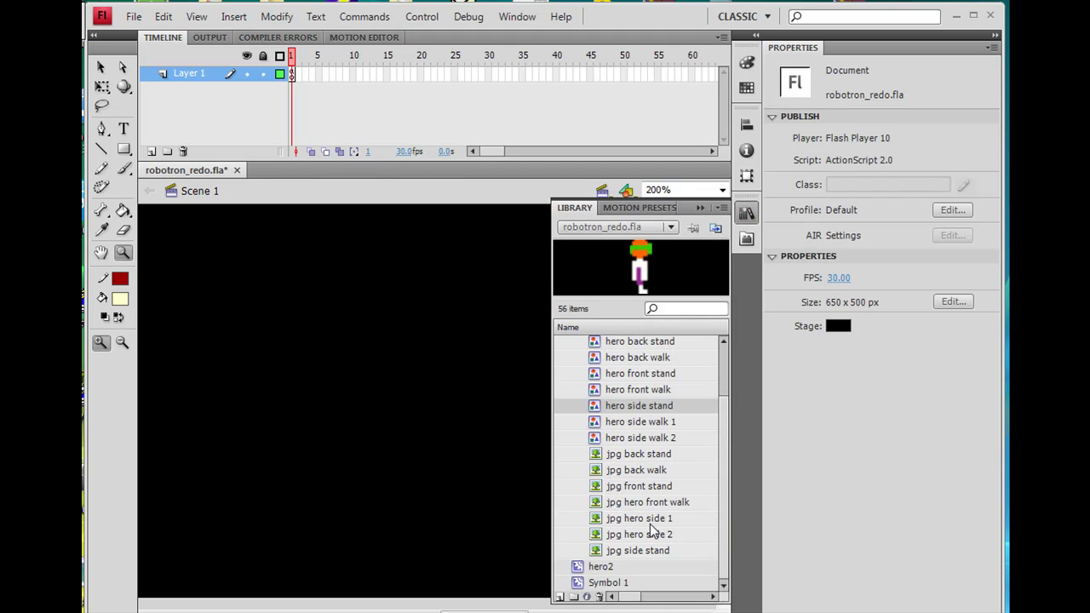
pyautogui.scroll(2, 717, 390)
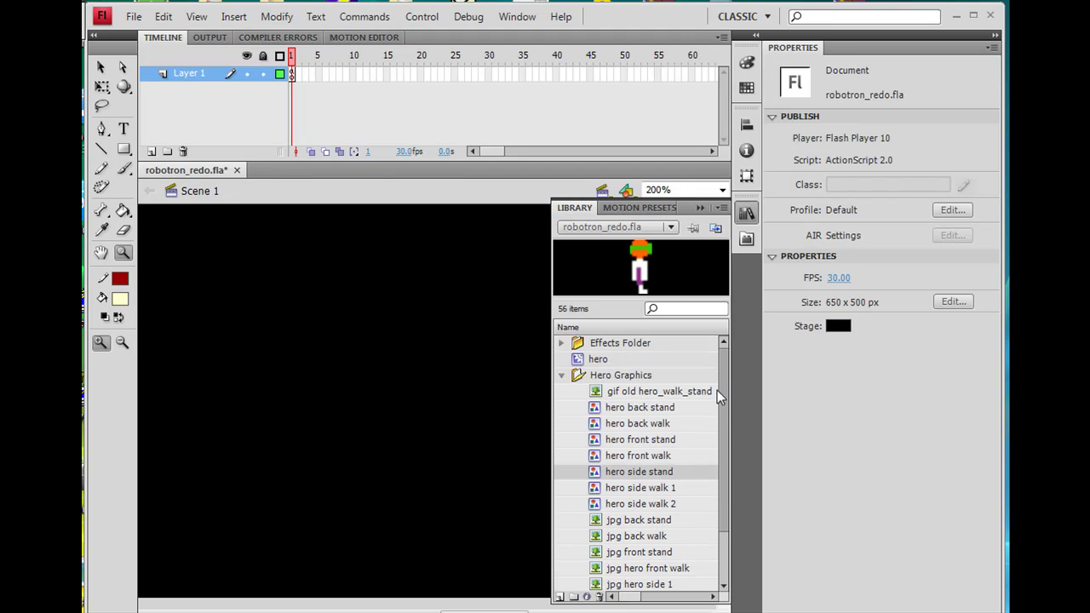
pyautogui.click(579, 359)
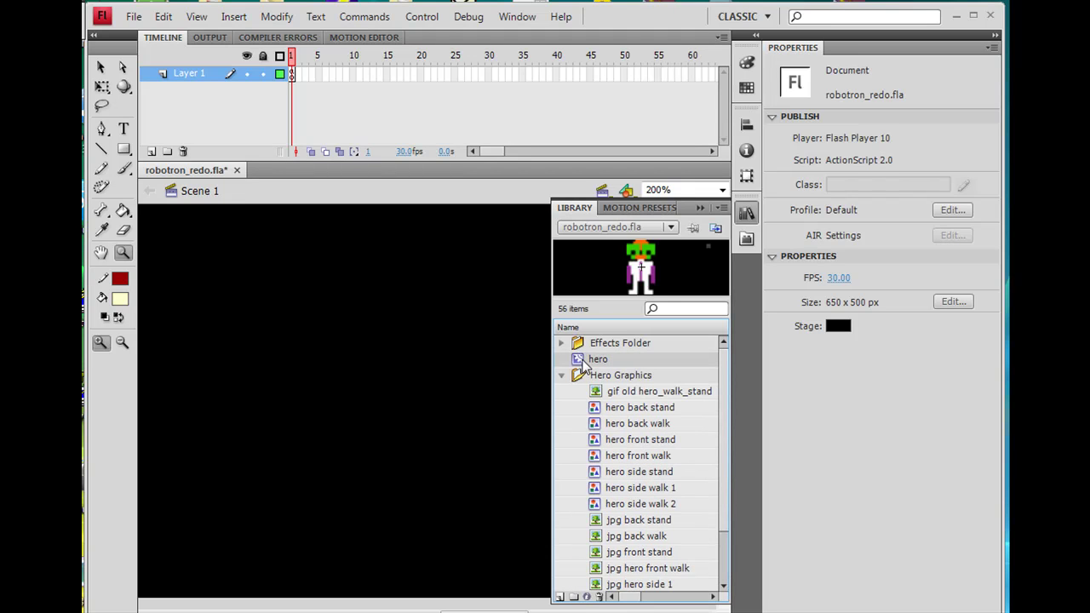
pyautogui.doubleClick(578, 359)
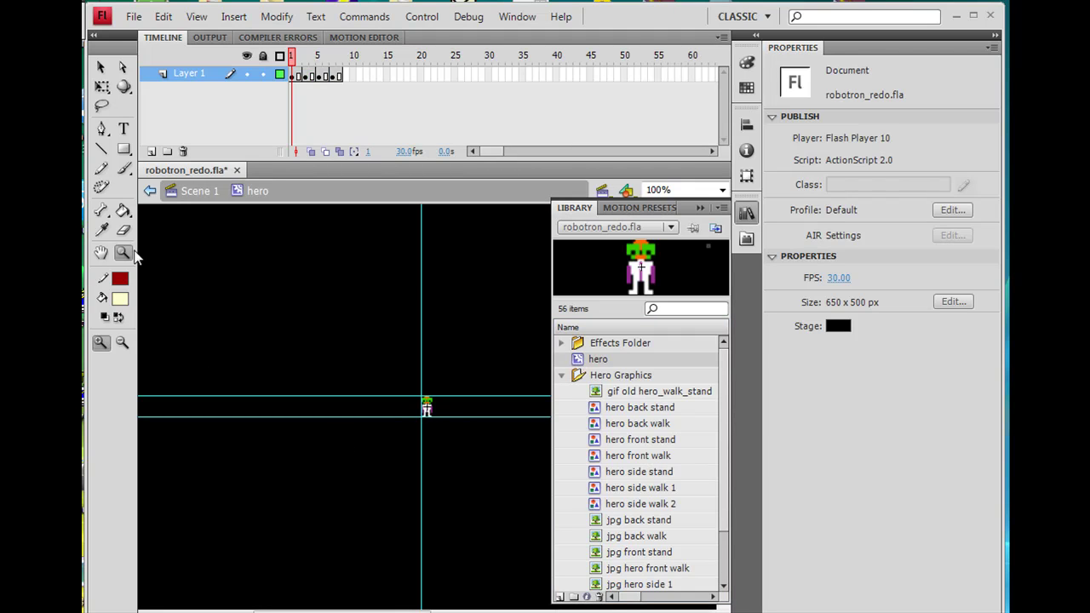
pyautogui.click(430, 403)
pyautogui.click(426, 407)
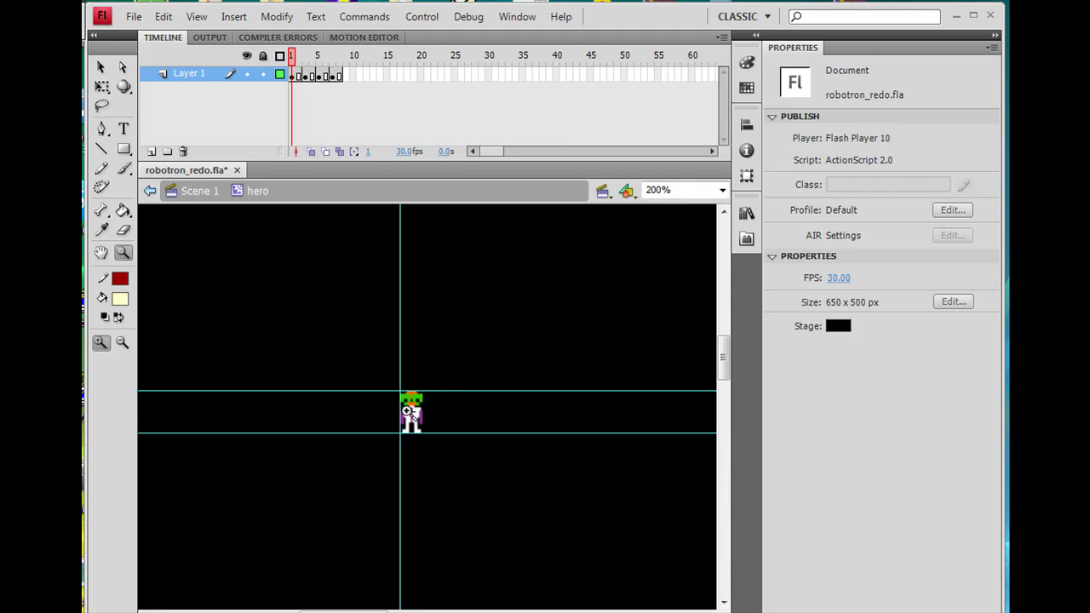
pyautogui.click(409, 413)
pyautogui.click(418, 413)
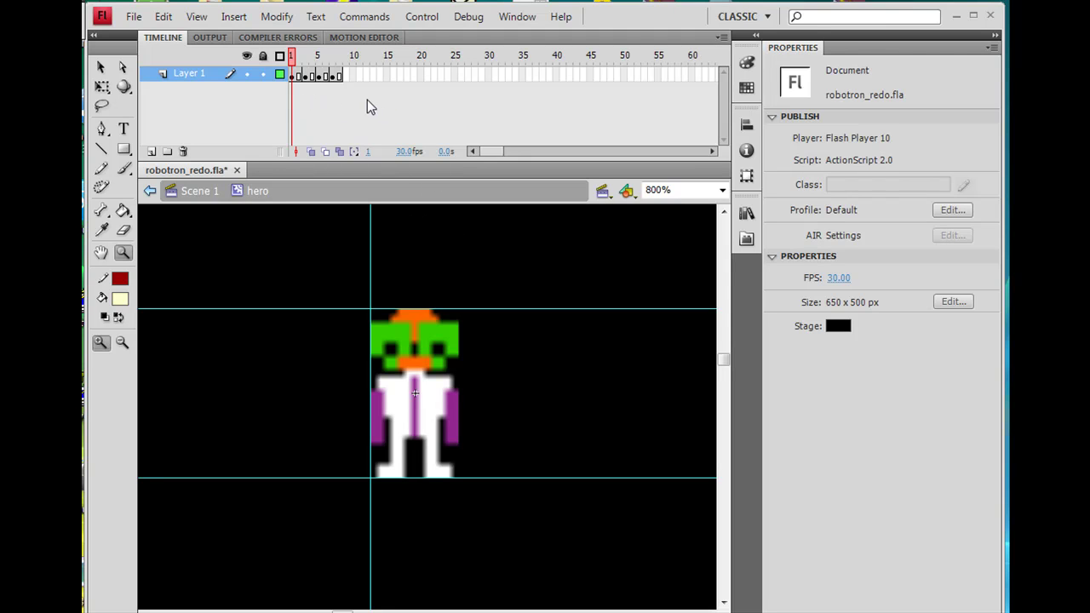
# Step: Extend each of the four walk poses on Layer 1 by two frames so every pose lasts four frames
pyautogui.click(293, 77)
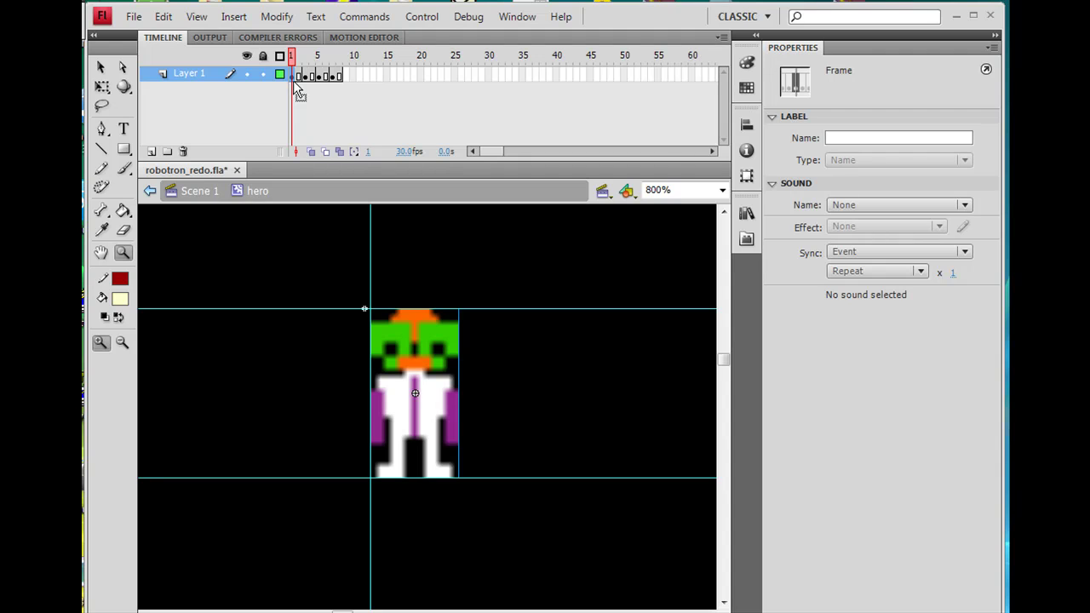
pyautogui.press('F5')
pyautogui.press('F5')
pyautogui.click(320, 76)
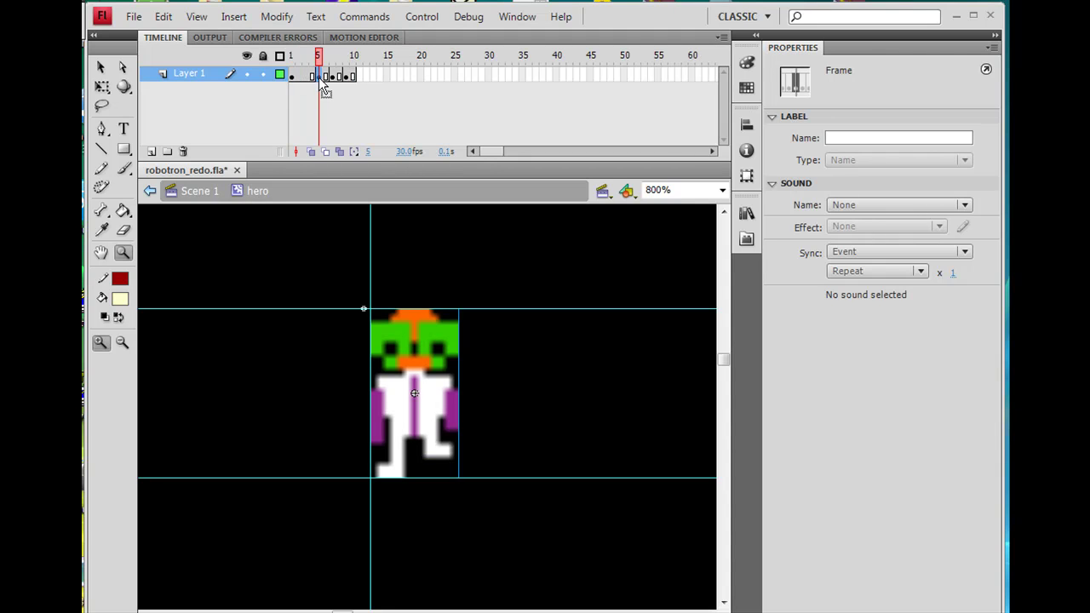
pyautogui.press('F5')
pyautogui.press('F5')
pyautogui.click(346, 76)
pyautogui.press('F5')
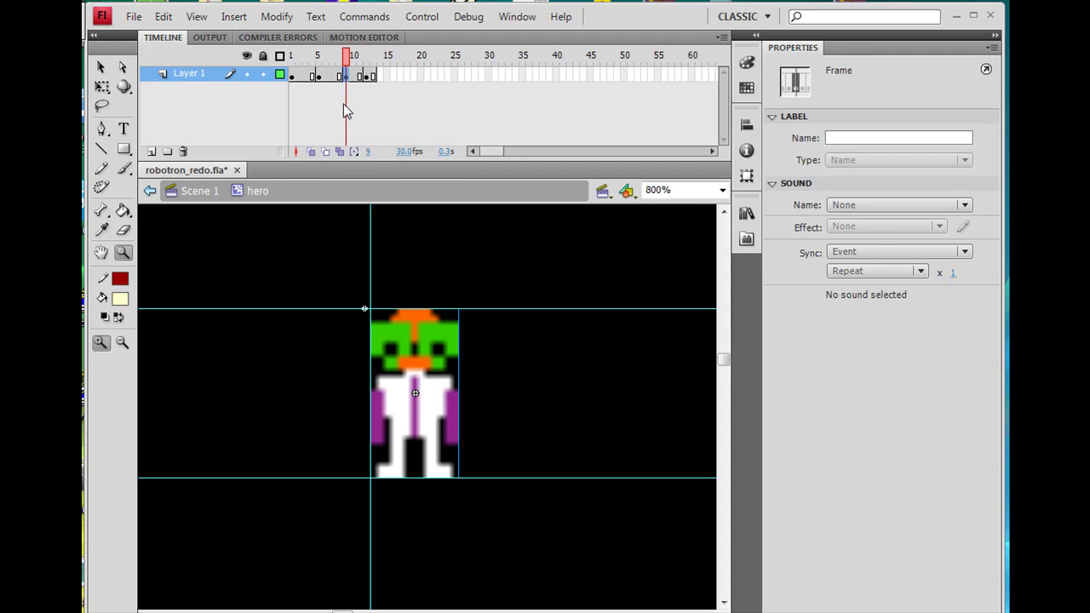
pyautogui.press('F5')
pyautogui.click(375, 78)
pyautogui.press('F5')
pyautogui.press('F5')
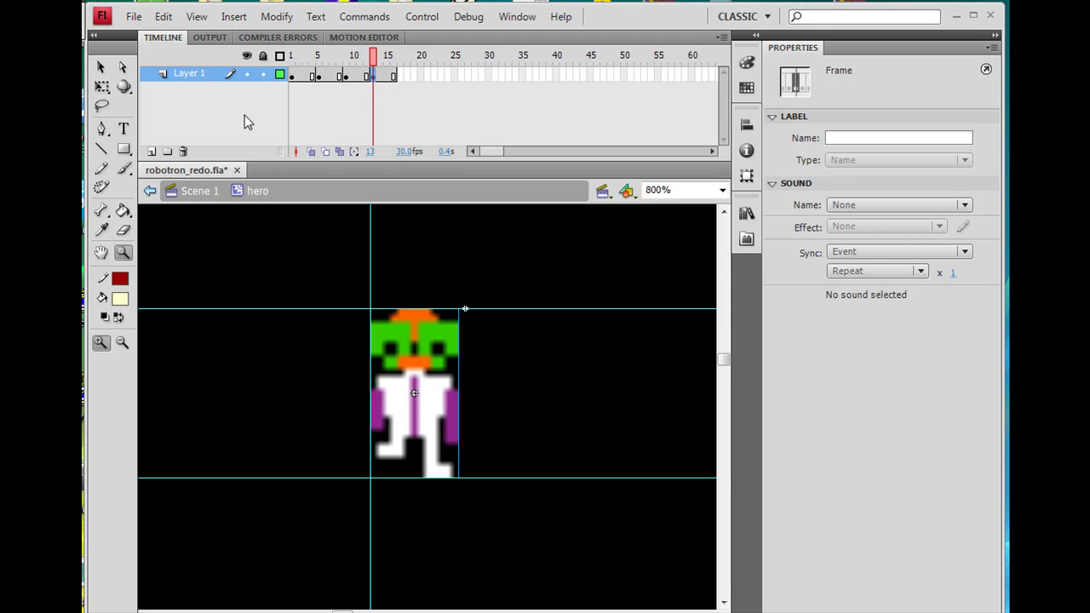
# Step: Add a new layer above Layer 1 and shift Layer 1's animation to start at frame 2, leaving frame 1 blank
pyautogui.click(150, 152)
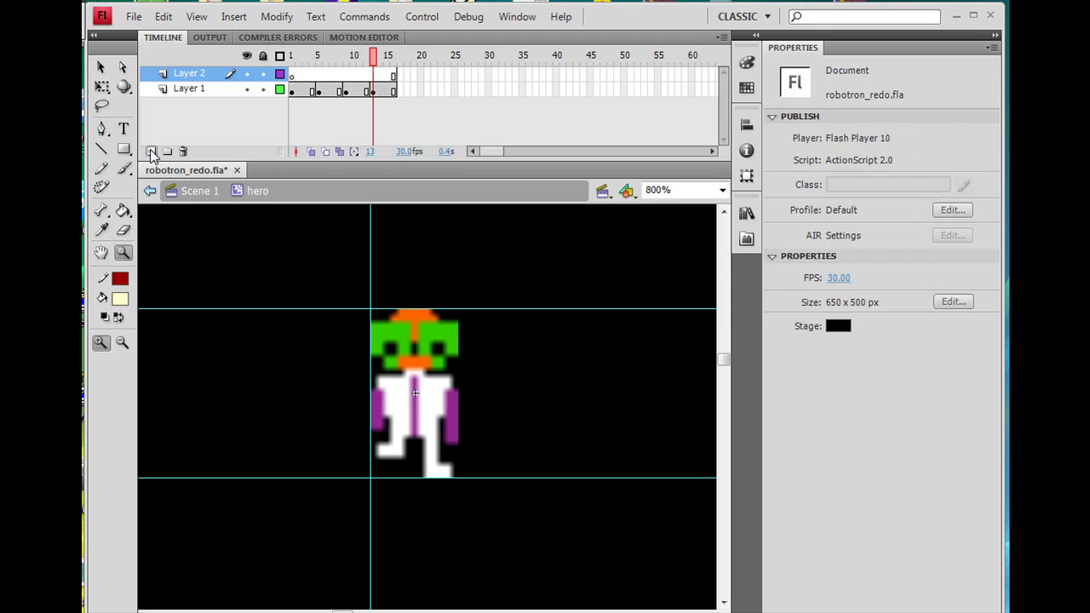
pyautogui.click(292, 92)
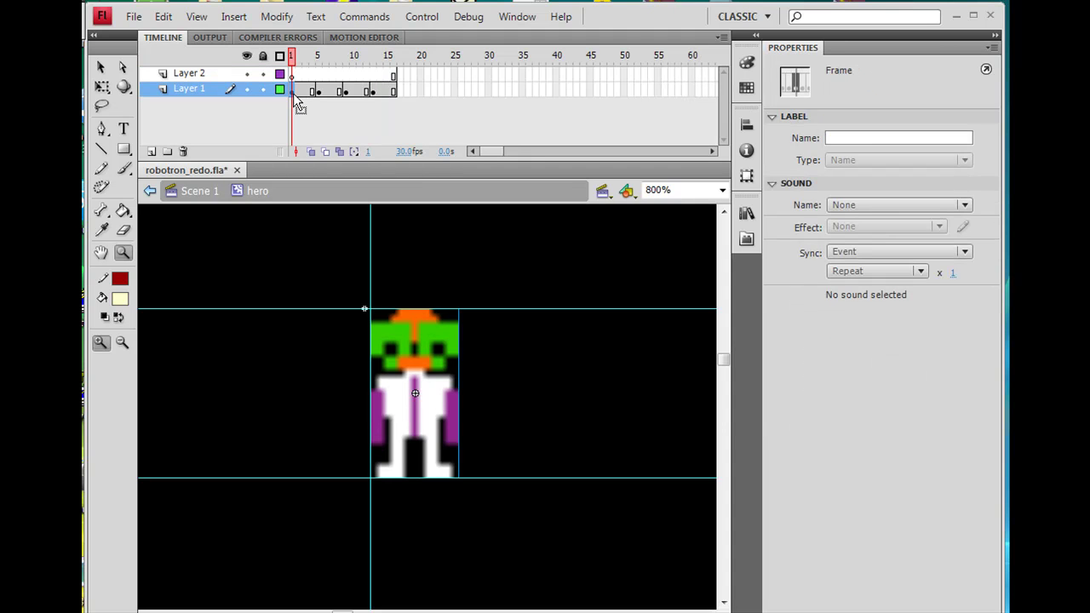
pyautogui.press('F5')
pyautogui.click(298, 92)
# Step: Copy the standing pose from frame 2 of Layer 1 and paste it into frame 1
pyautogui.rightClick(299, 93)
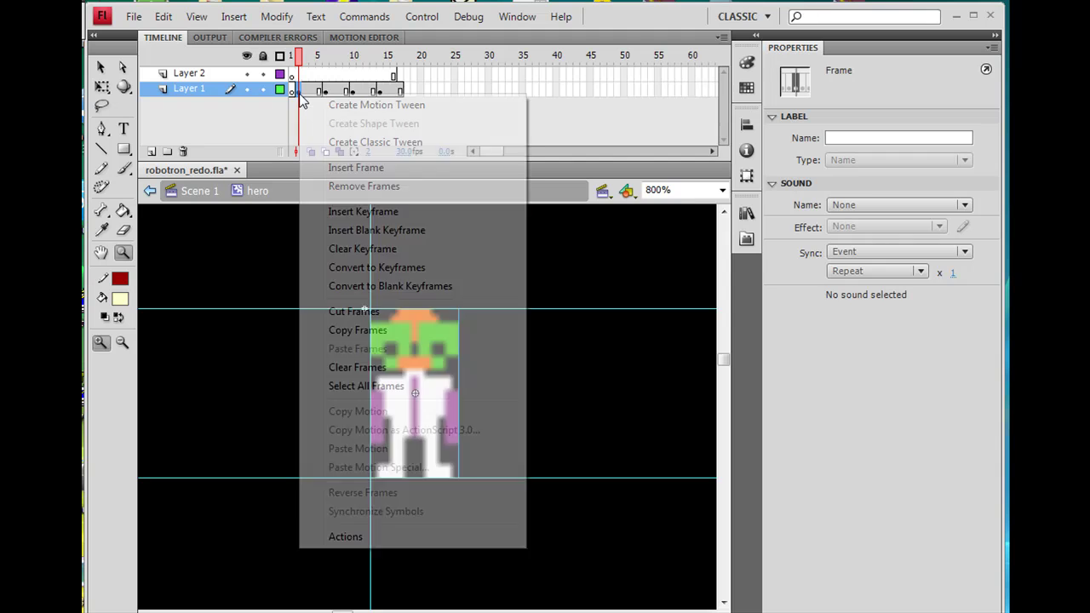
pyautogui.click(358, 330)
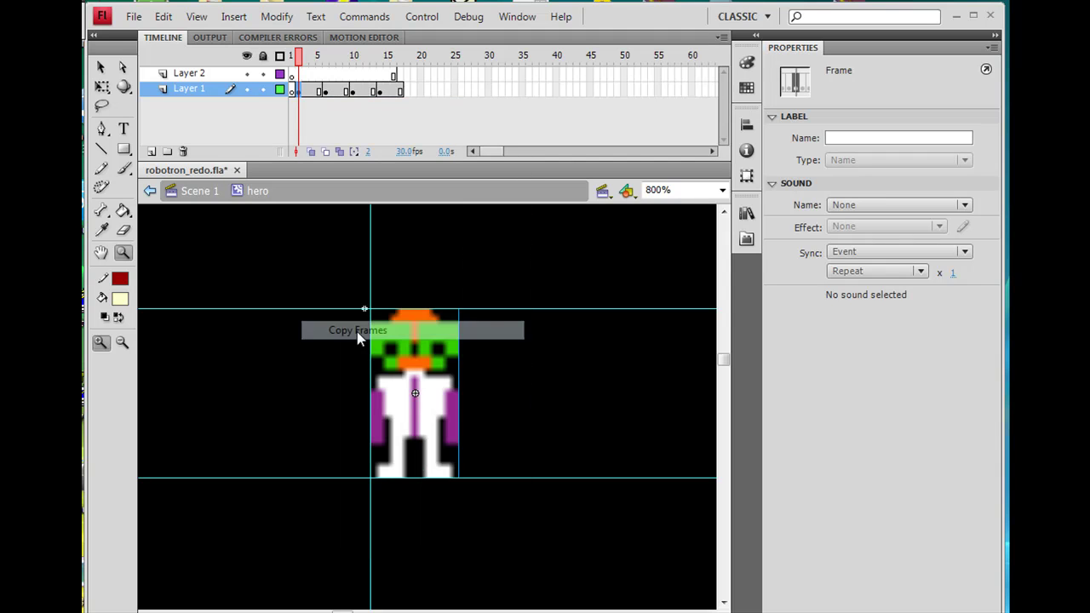
pyautogui.rightClick(299, 91)
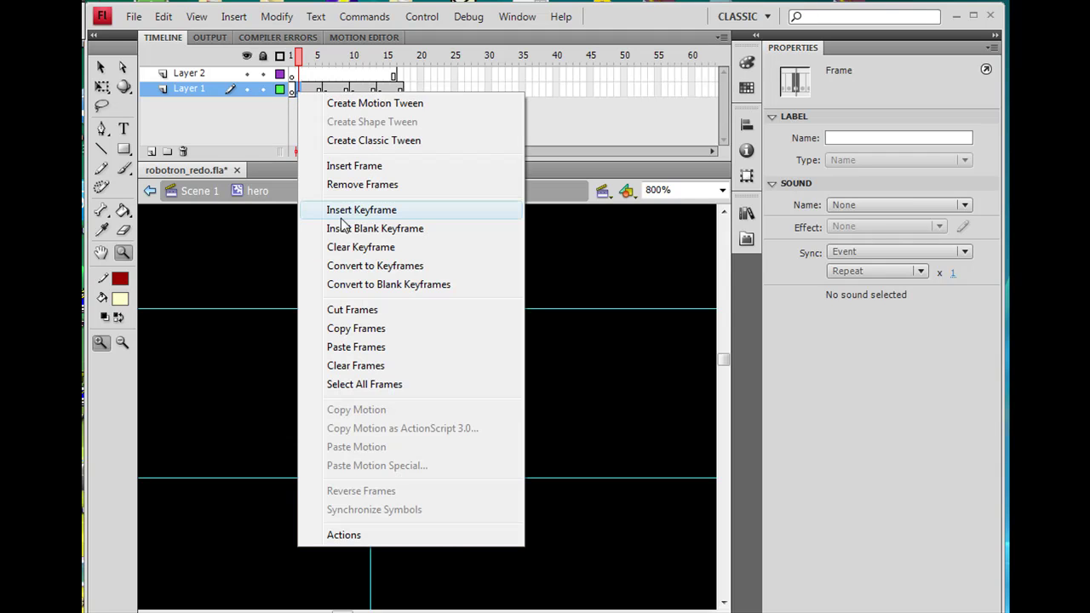
pyautogui.click(347, 329)
pyautogui.rightClick(292, 92)
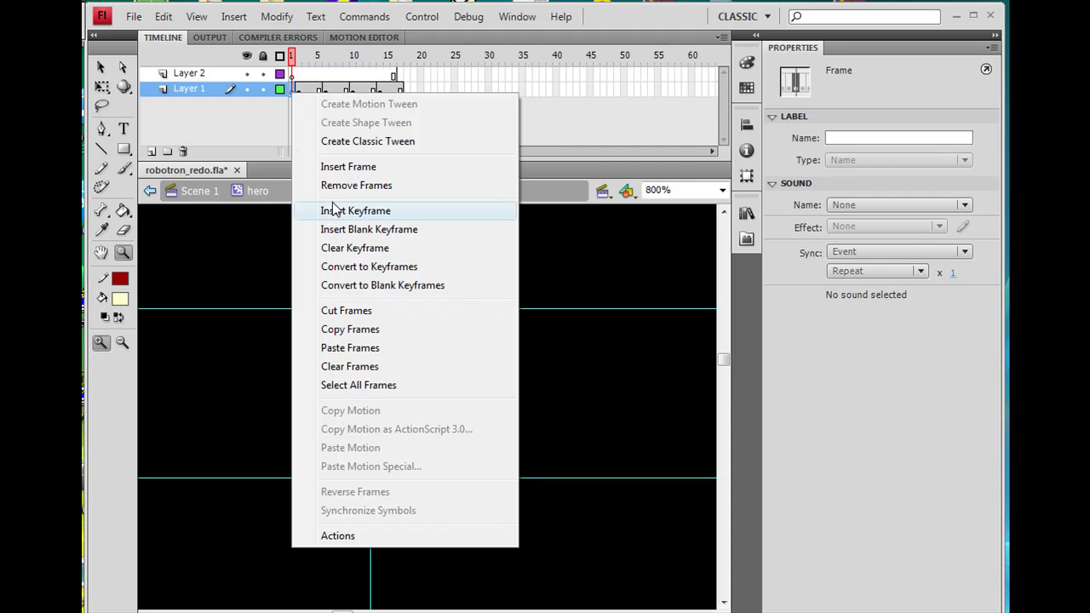
pyautogui.click(336, 348)
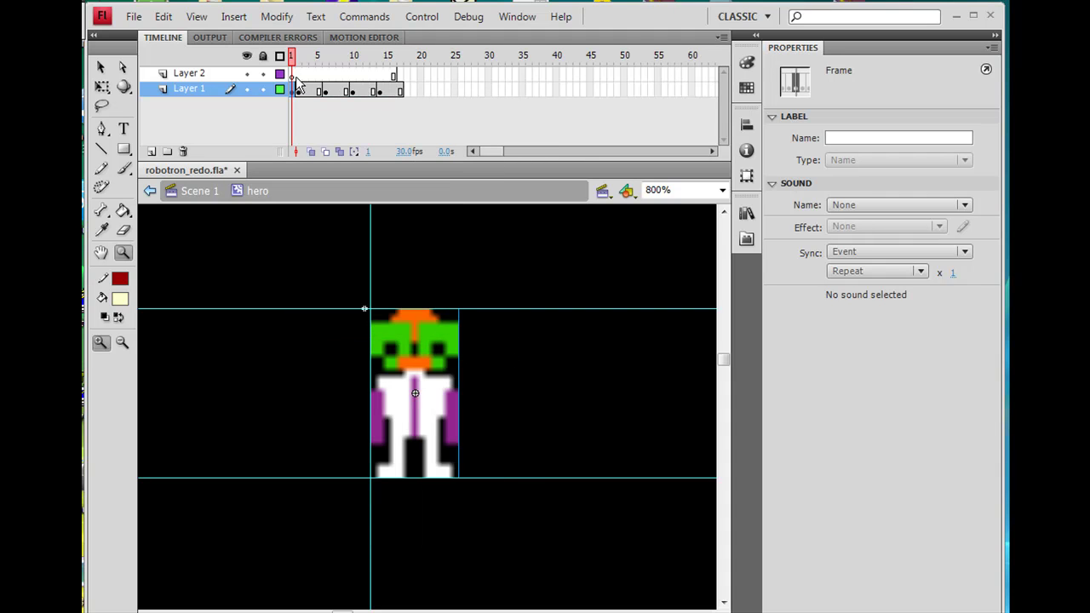
pyautogui.moveTo(296, 55); pyautogui.dragTo(300, 56)
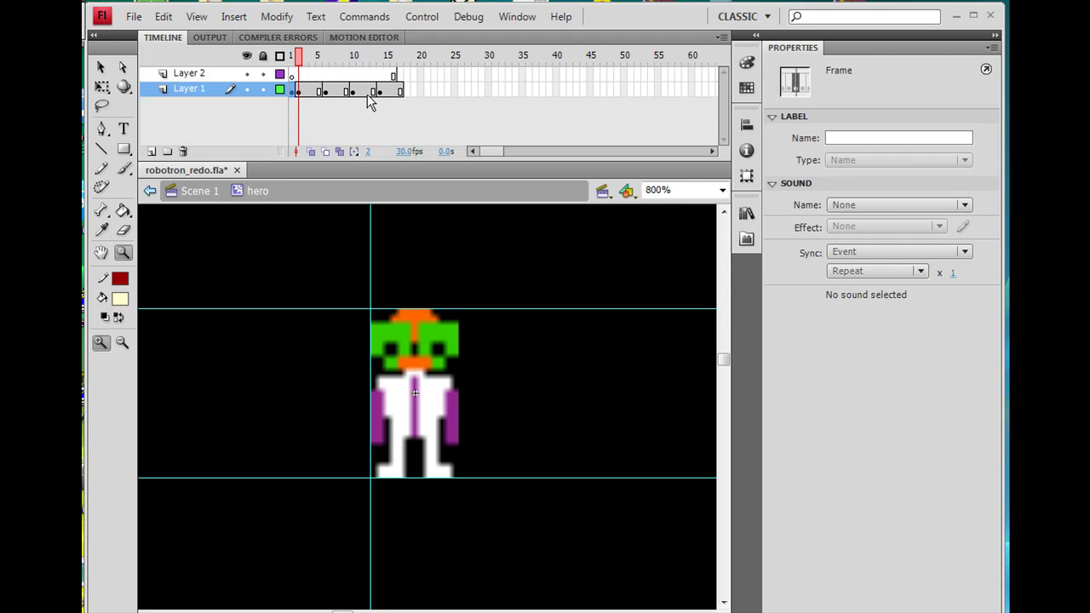
# Step: Label frame 1 of Layer 2 as "stand"
pyautogui.click(293, 77)
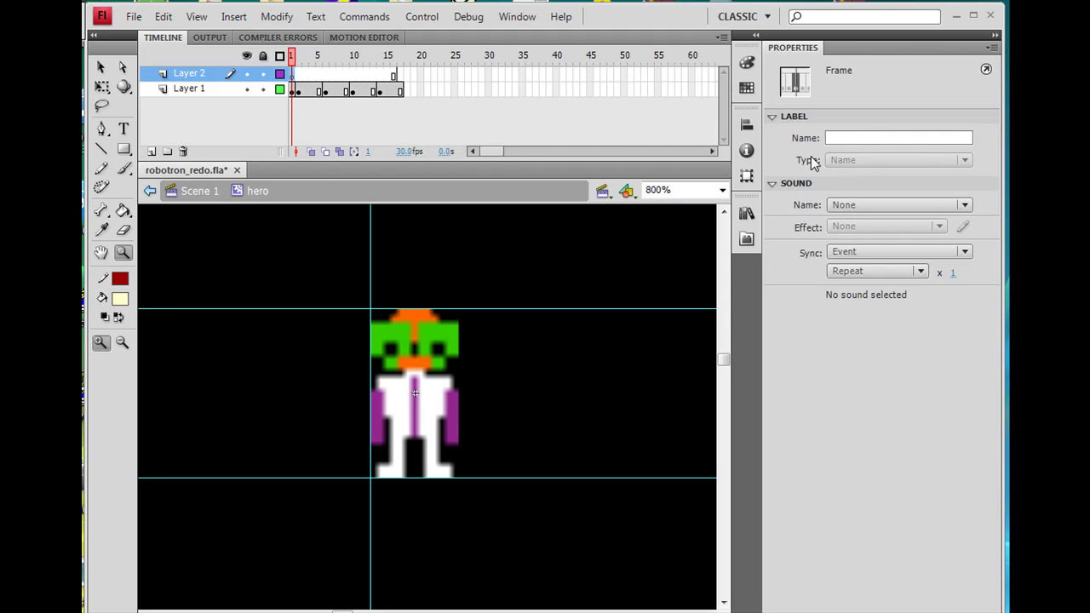
pyautogui.click(838, 138)
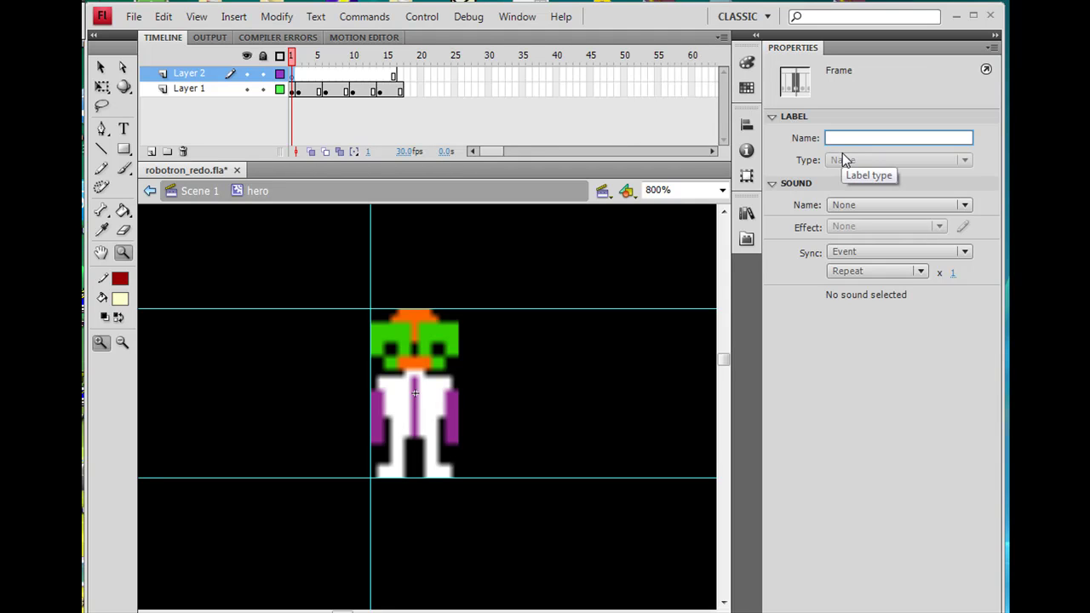
pyautogui.write('s')
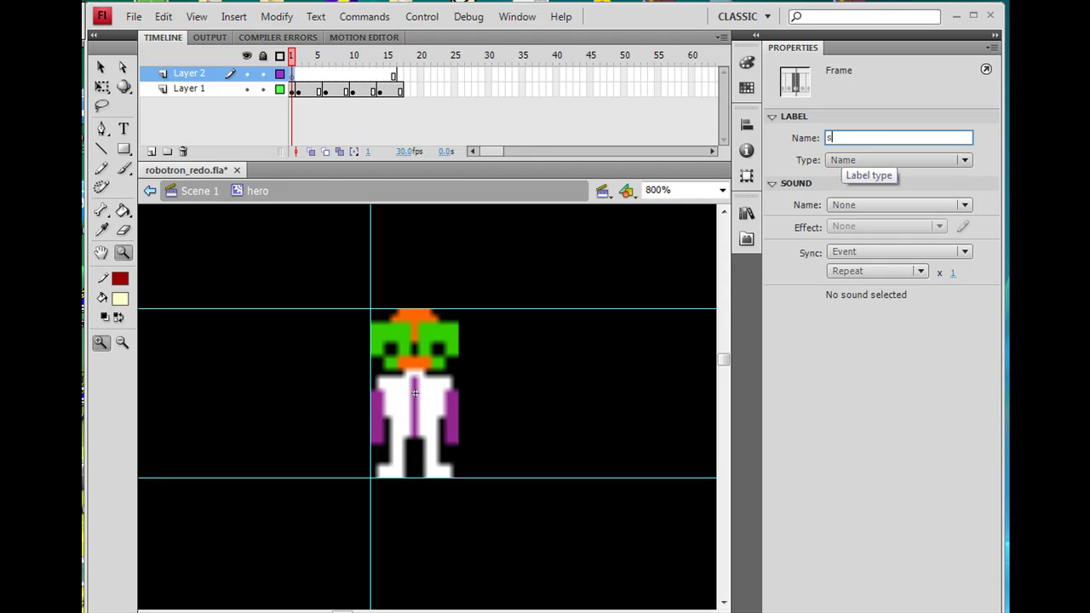
pyautogui.write('tand')
pyautogui.press('Return')
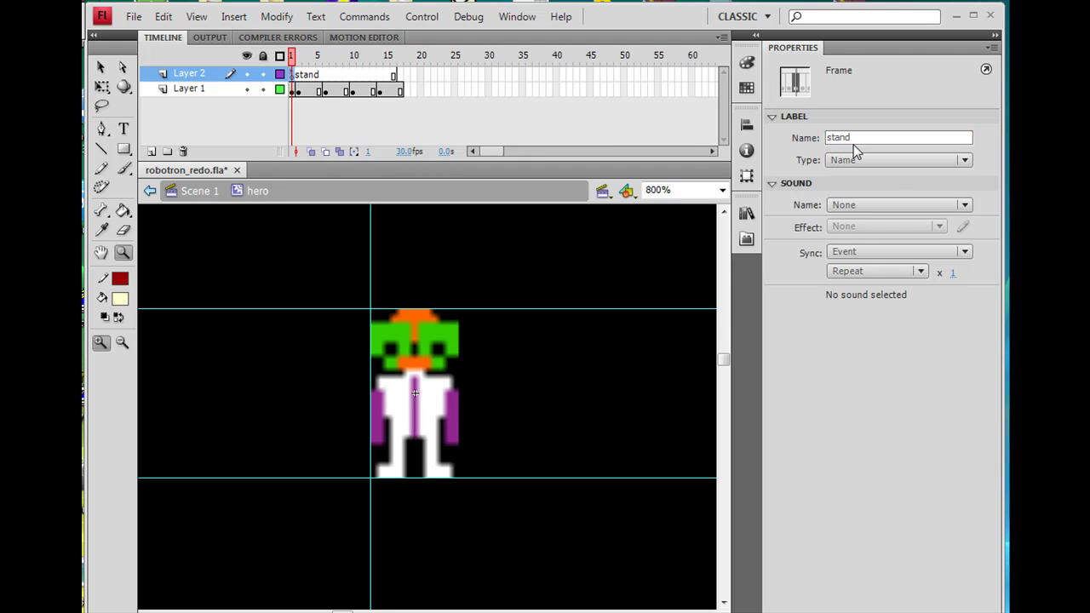
# Step: Add a keyframe at frame 2 of Layer 2 and label it "godown"
pyautogui.click(298, 76)
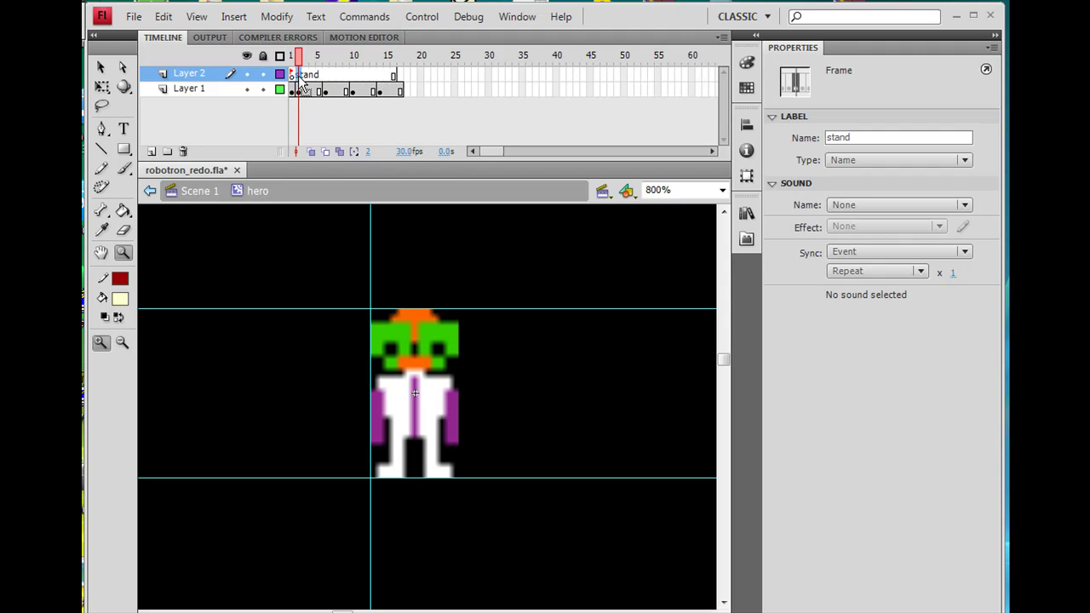
pyautogui.hotkey('ctrl', 'z')
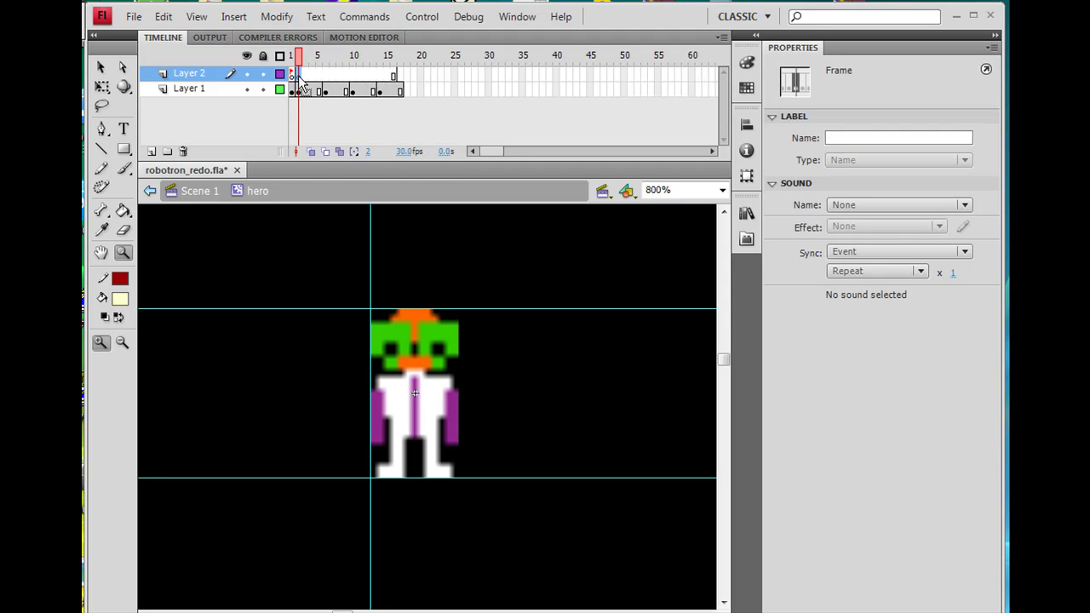
pyautogui.click(846, 137)
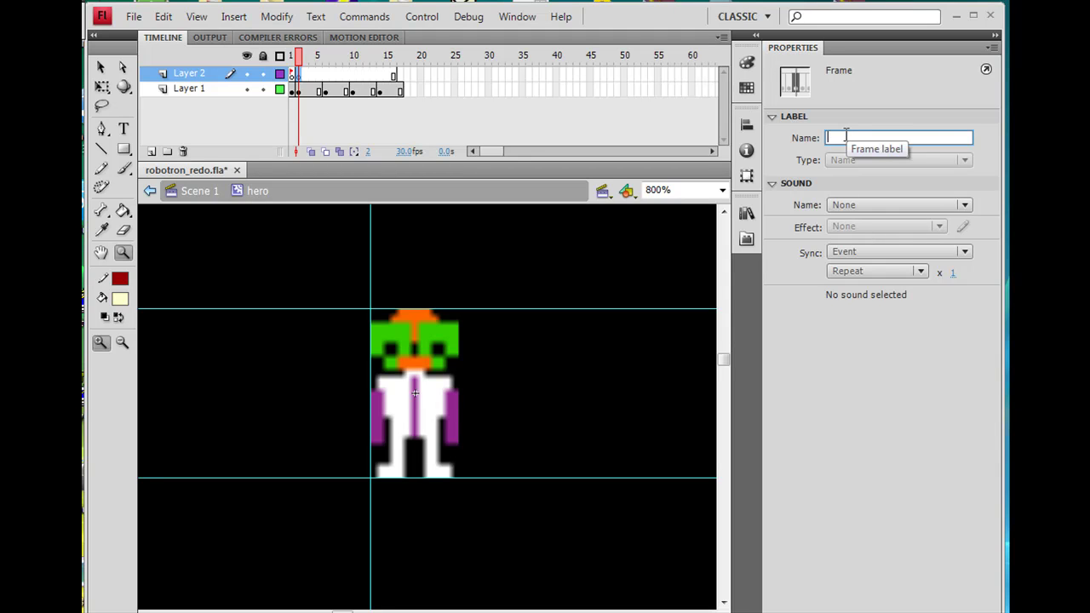
pyautogui.write('godown')
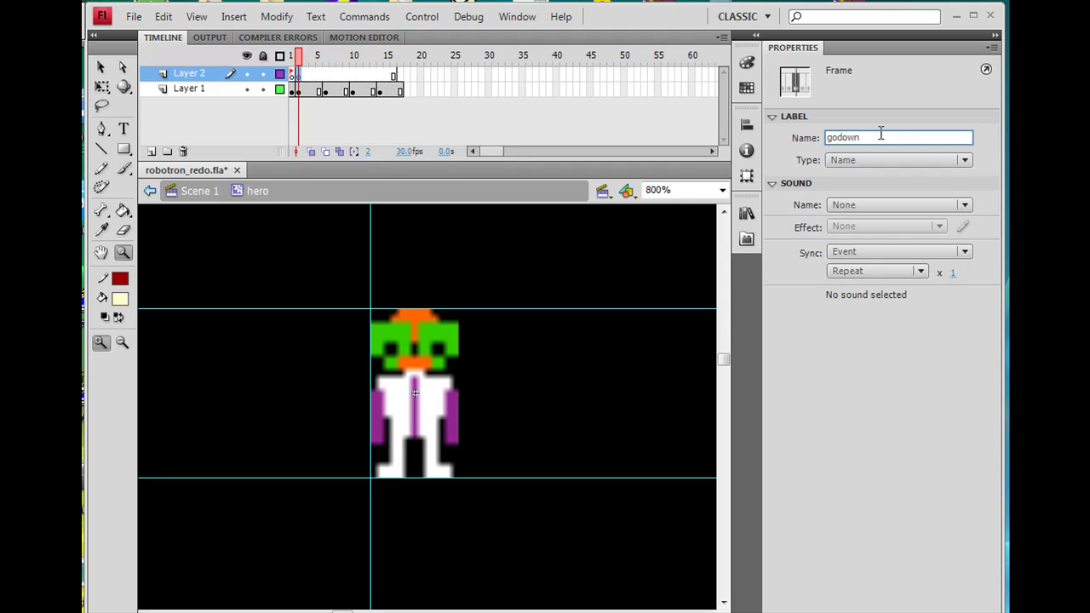
pyautogui.press('Return')
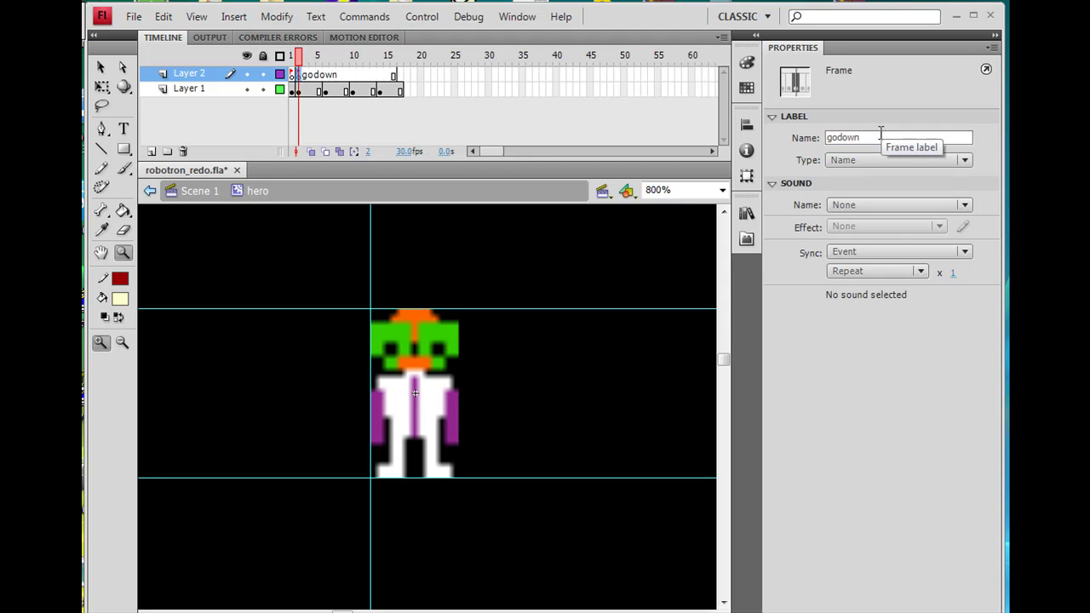
pyautogui.click(294, 75)
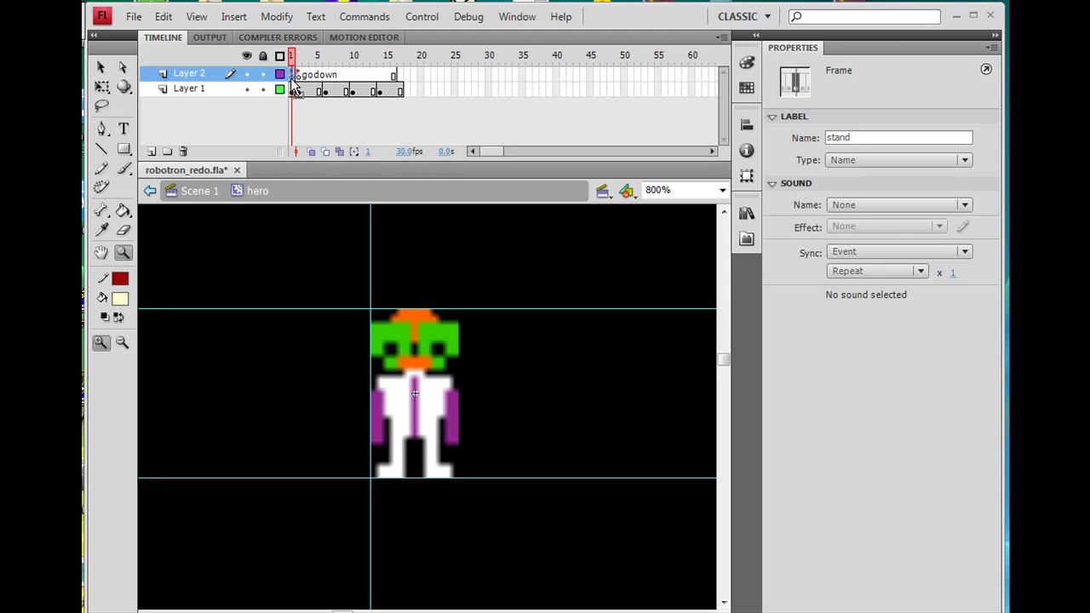
pyautogui.click(298, 77)
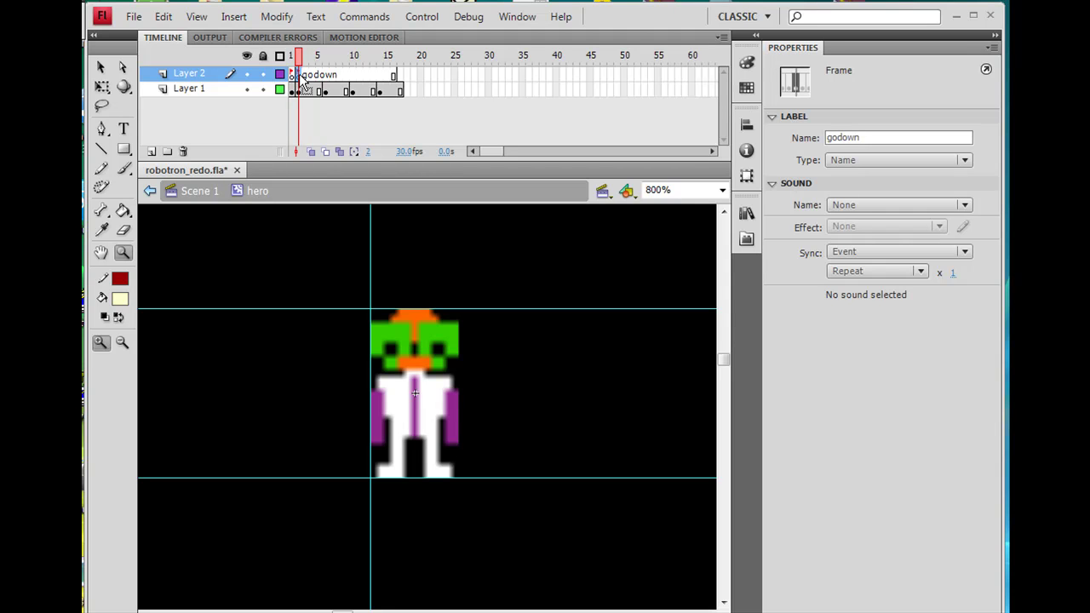
# Step: Add a keyframe at frame 17 of Layer 2 and give it the frame script this.gotoAndPlay("godown");
pyautogui.click(403, 77)
pyautogui.click(417, 97)
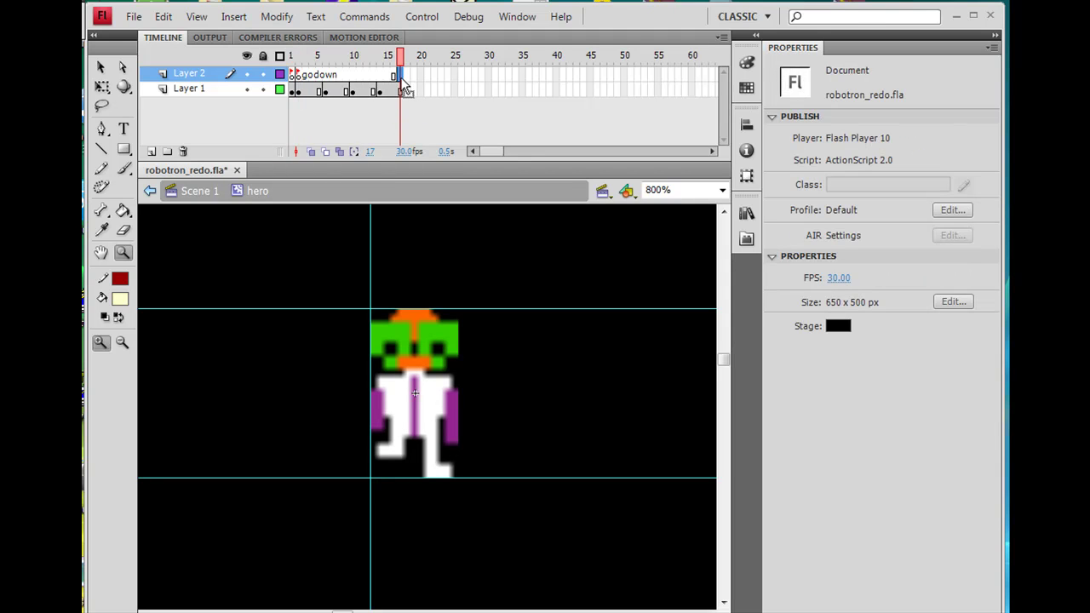
pyautogui.click(402, 77)
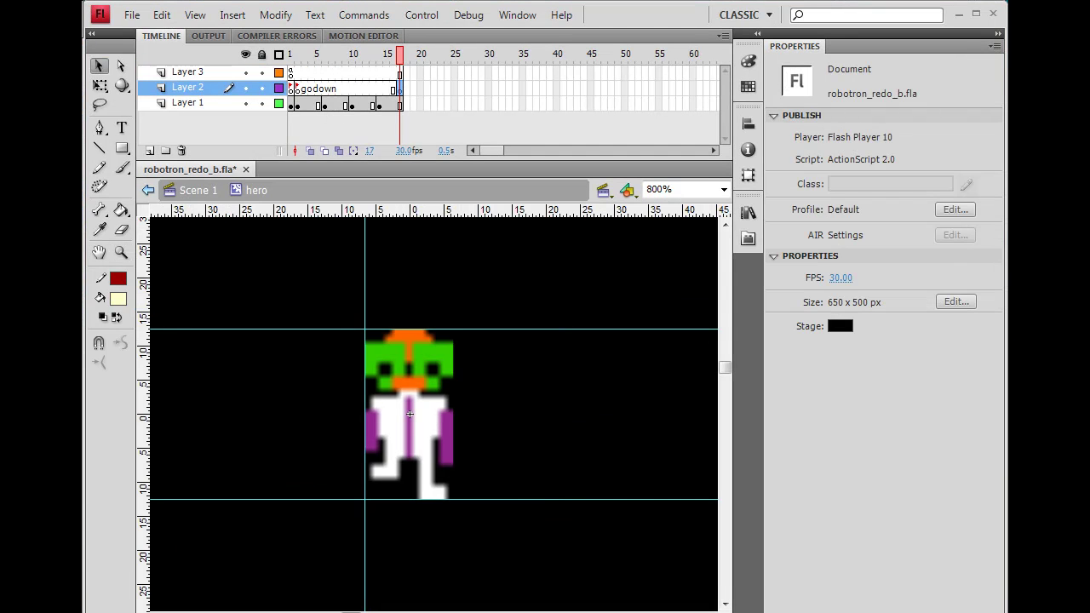
pyautogui.press('F9')
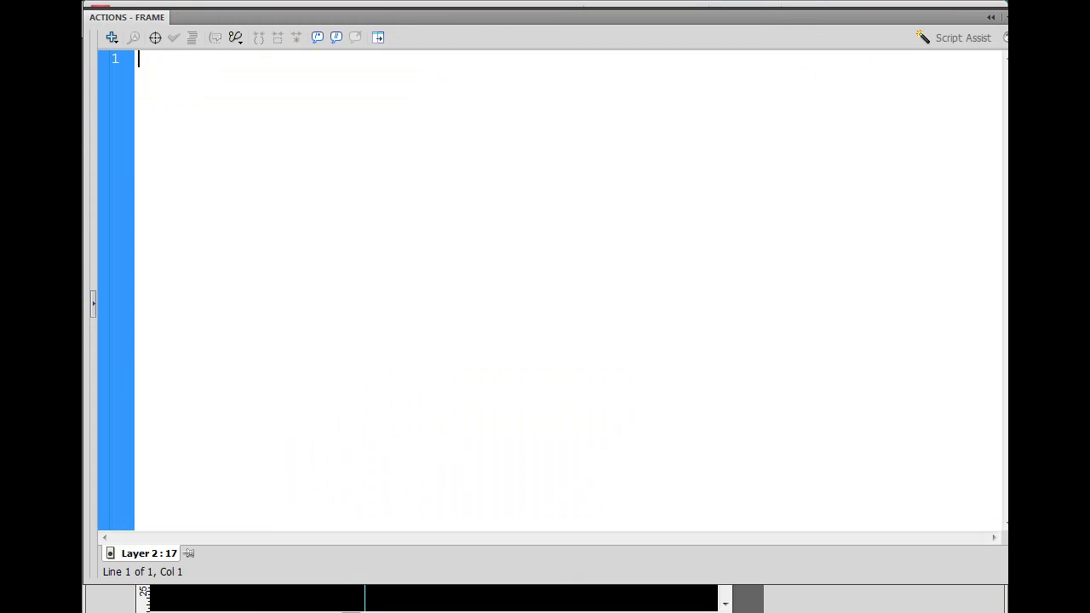
pyautogui.write('this')
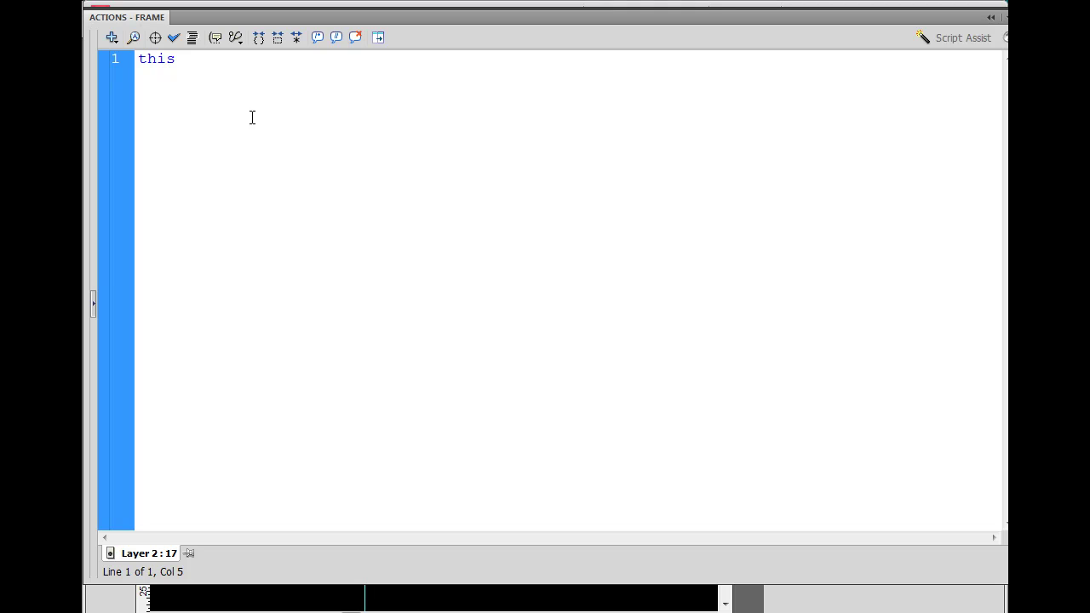
pyautogui.write('.gotoAndPlay();')
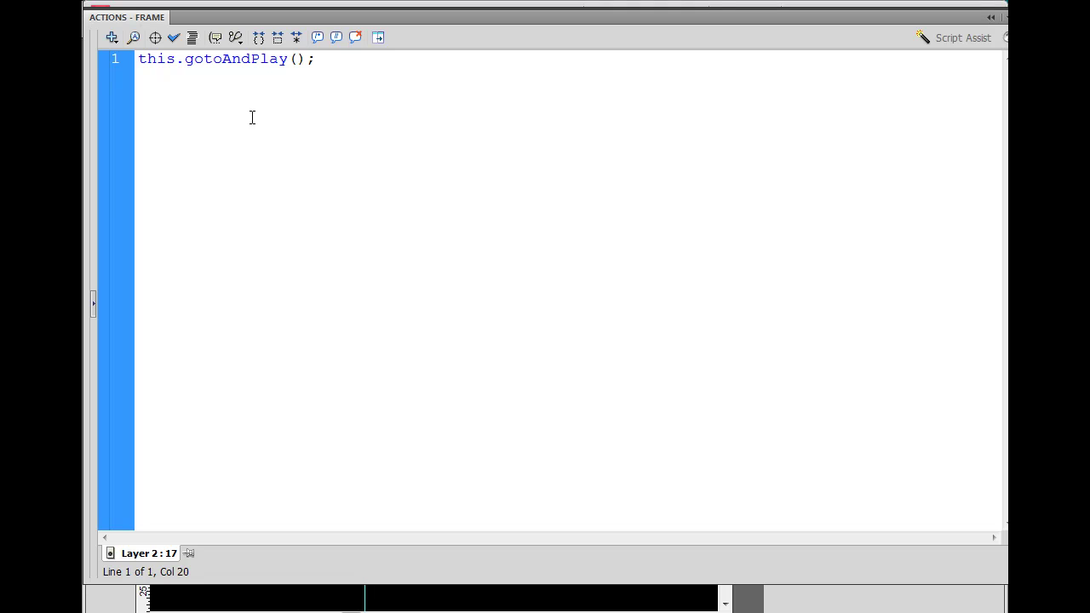
pyautogui.press('Left')
pyautogui.write('""')
pyautogui.press('Left')
pyautogui.write('godown')
pyautogui.press('F9')
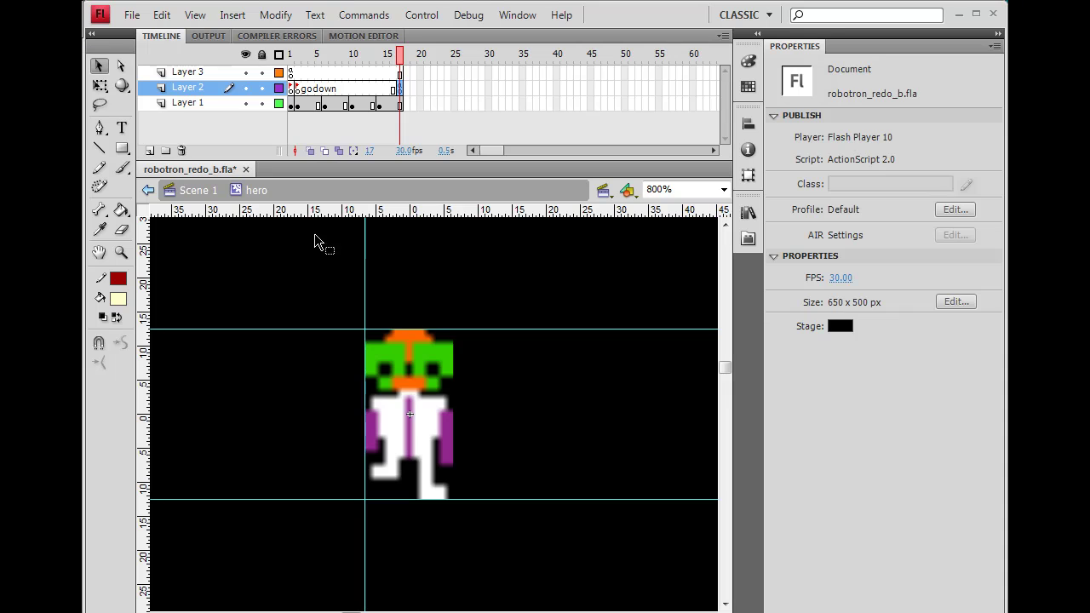
# Step: Review the "godown" label on frame 2 and the script on frame 17 of Layer 2
pyautogui.click(299, 91)
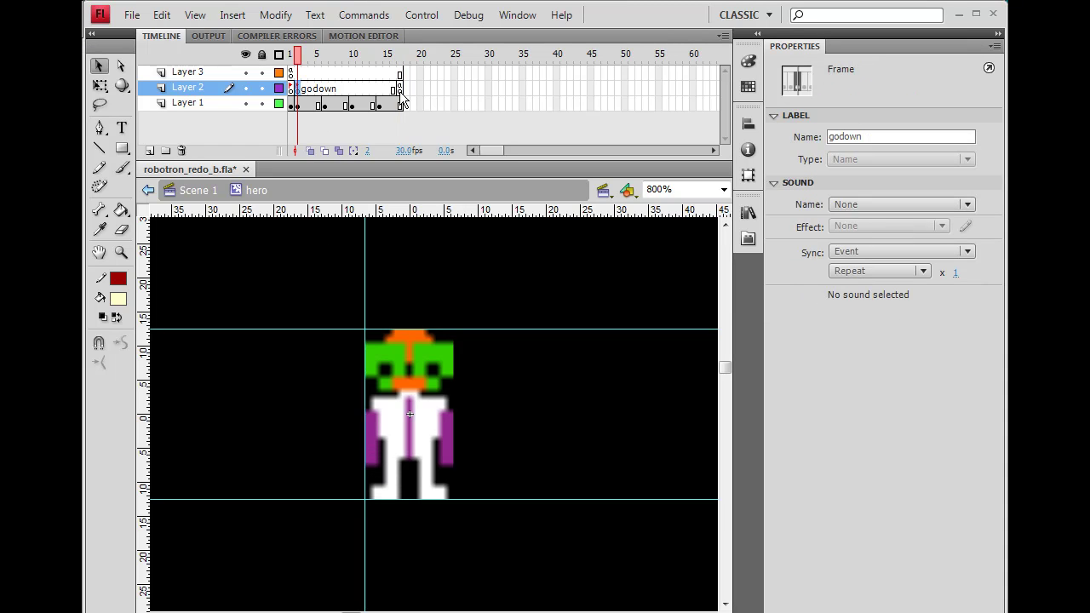
pyautogui.click(401, 89)
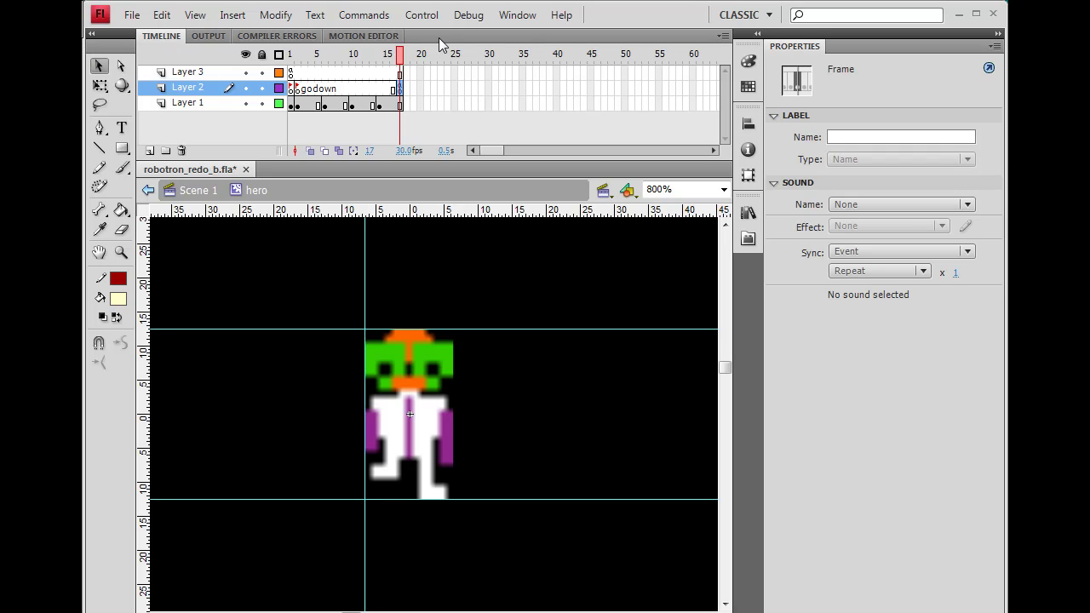
pyautogui.click(520, 16)
pyautogui.click(540, 218)
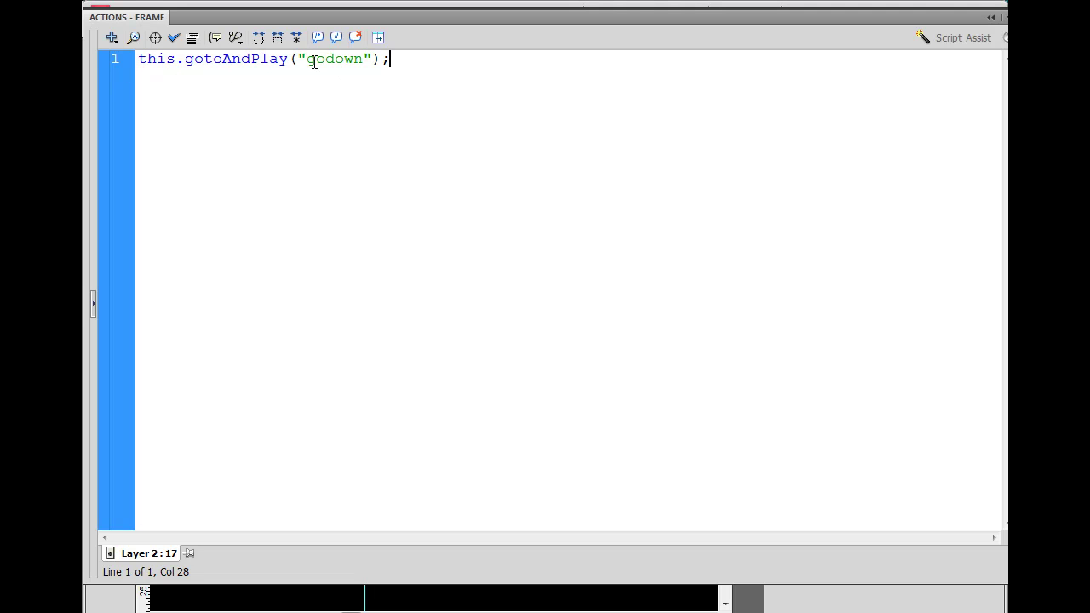
pyautogui.doubleClick(138, 61)
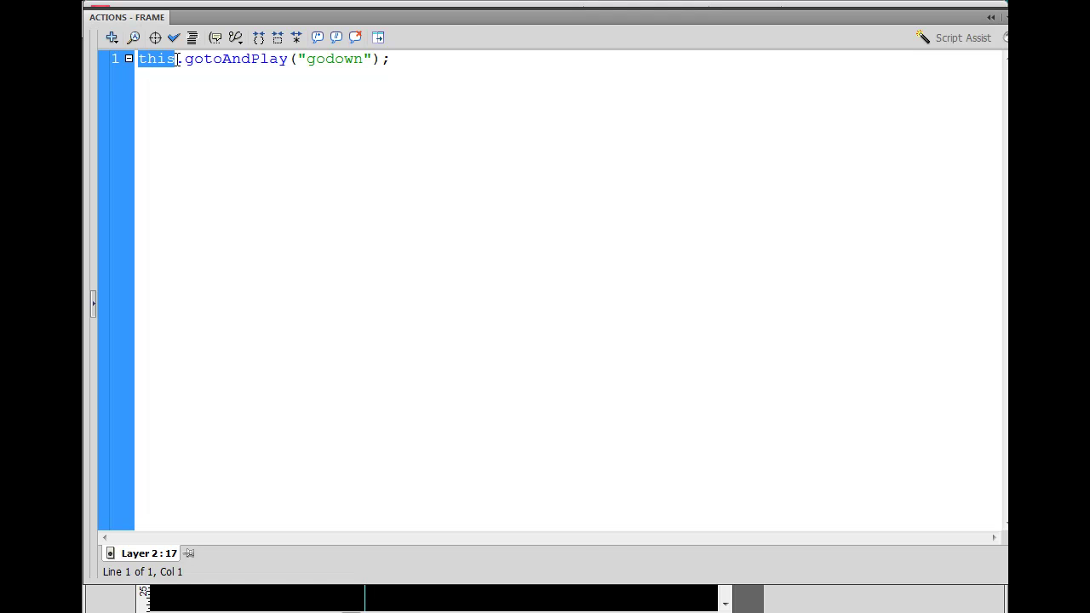
pyautogui.press('F9')
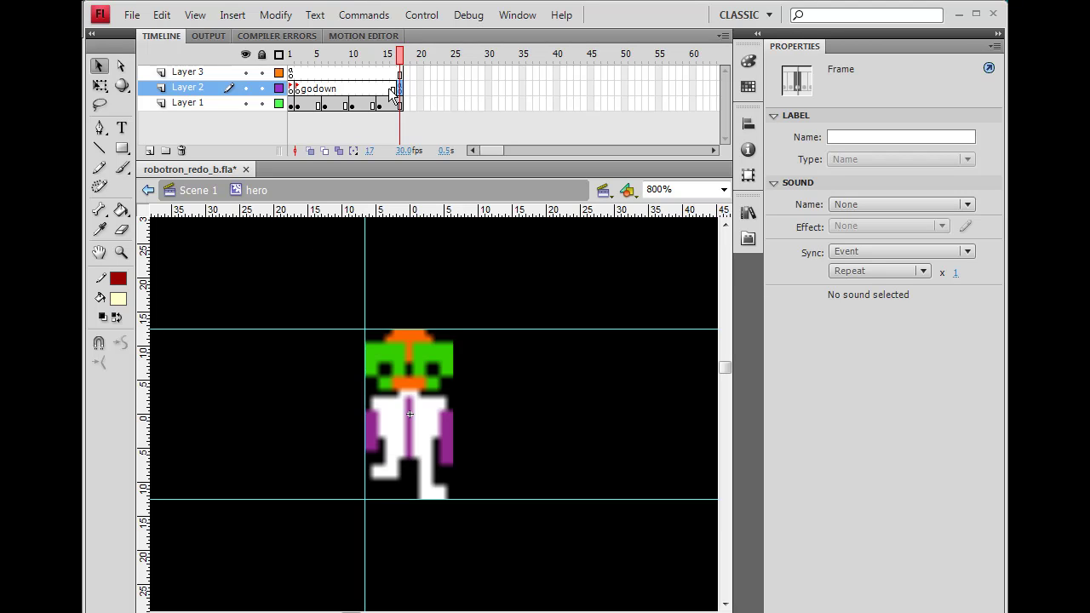
# Step: View the main timeline of Scene 1 and reopen the hero movie clip from the library
pyautogui.click(196, 191)
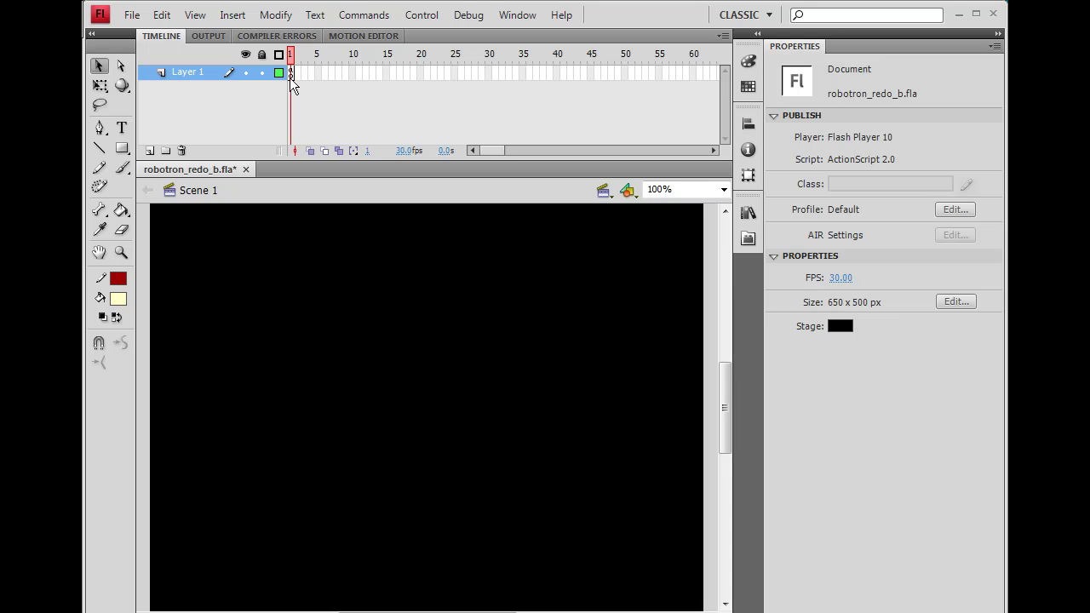
pyautogui.click(748, 212)
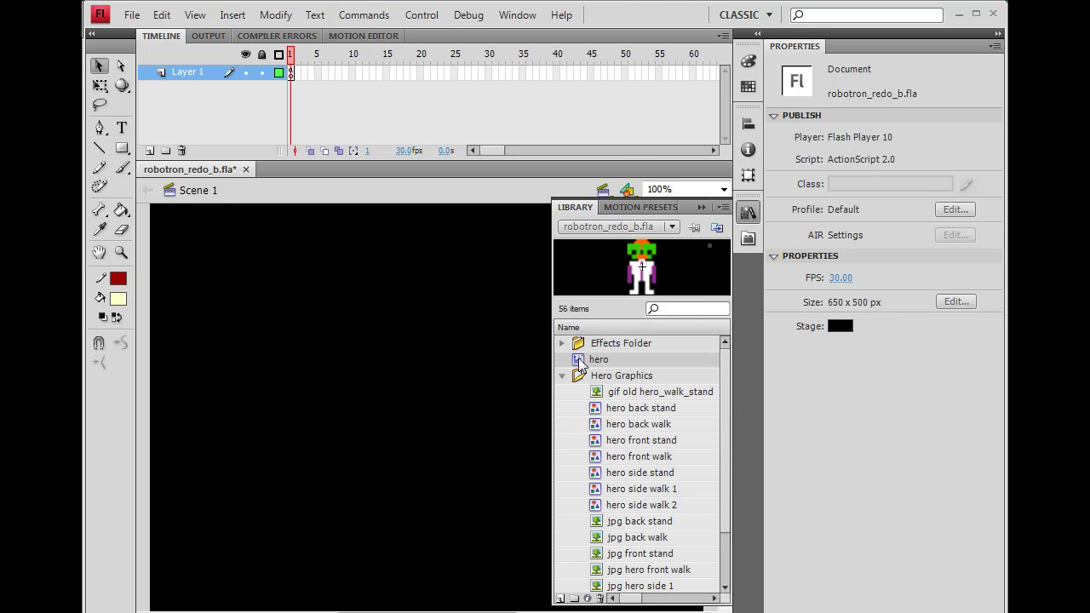
pyautogui.doubleClick(579, 362)
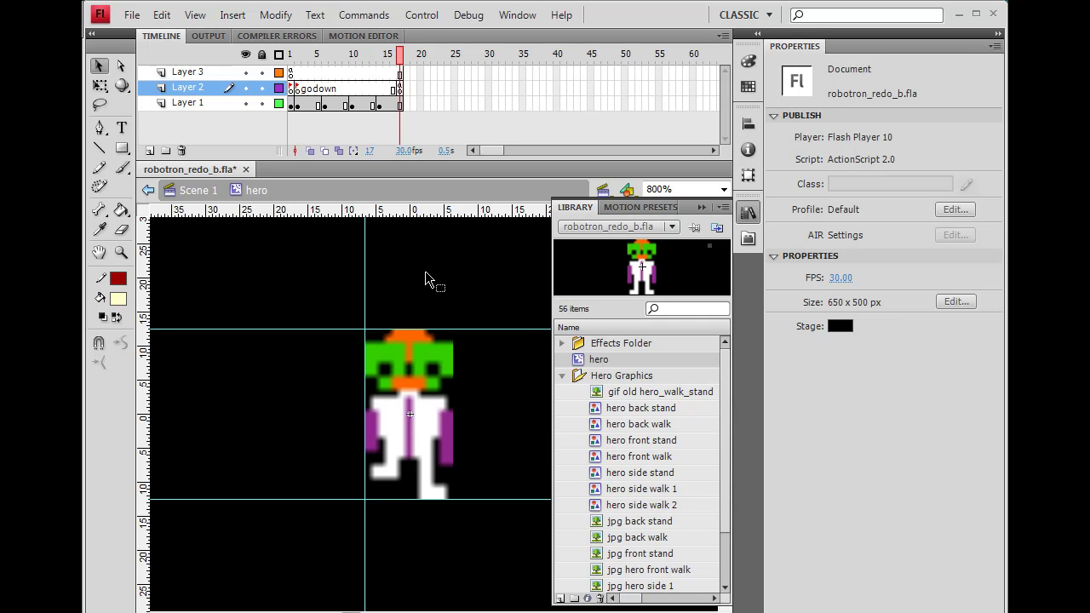
pyautogui.click(406, 91)
pyautogui.hotkey('ctrl', 'l')
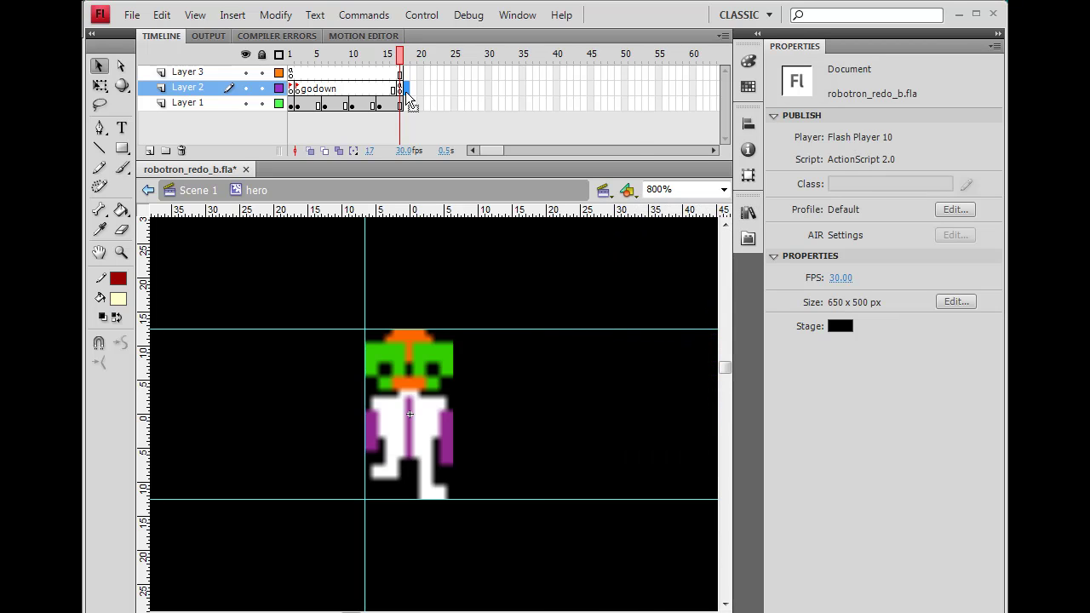
# Step: Insert a keyframe at frame 18 of Layer 2 and label it "goup"
pyautogui.rightClick(405, 91)
pyautogui.click(459, 225)
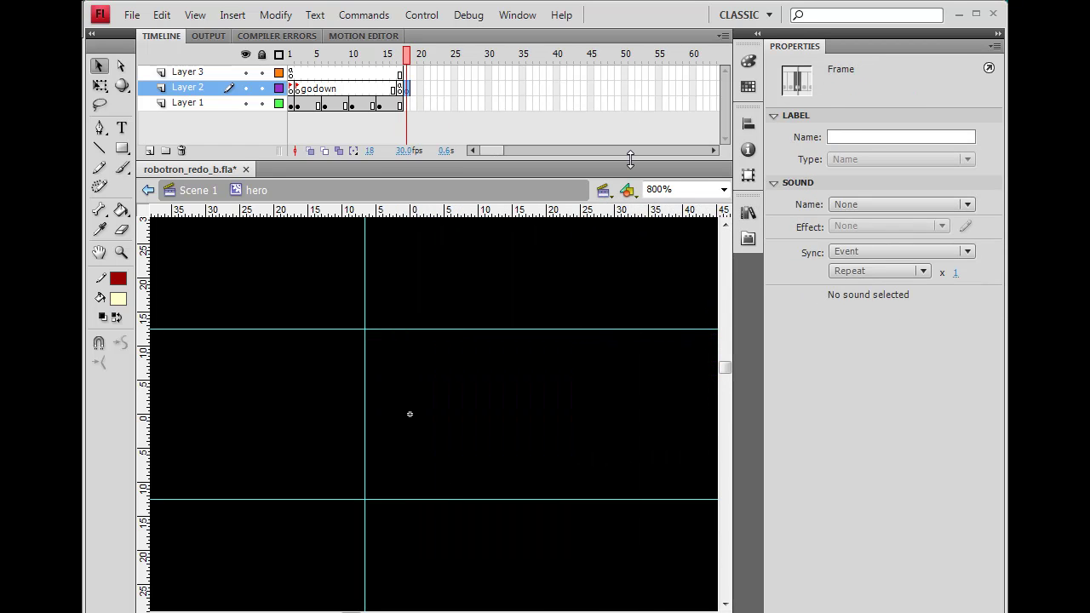
pyautogui.click(858, 136)
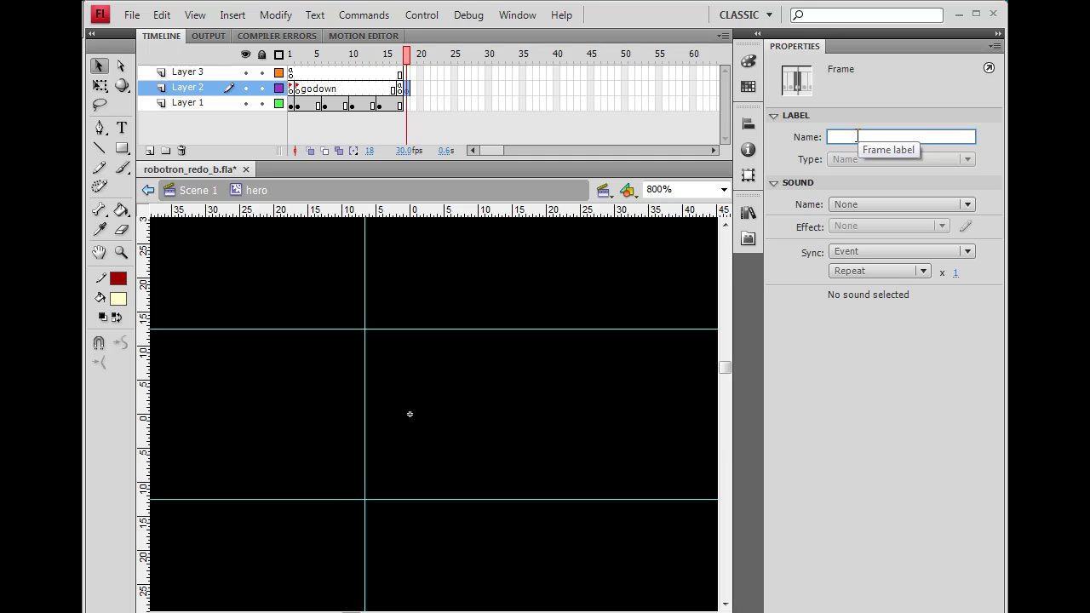
pyautogui.write('goup')
pyautogui.press('Return')
pyautogui.click(487, 88)
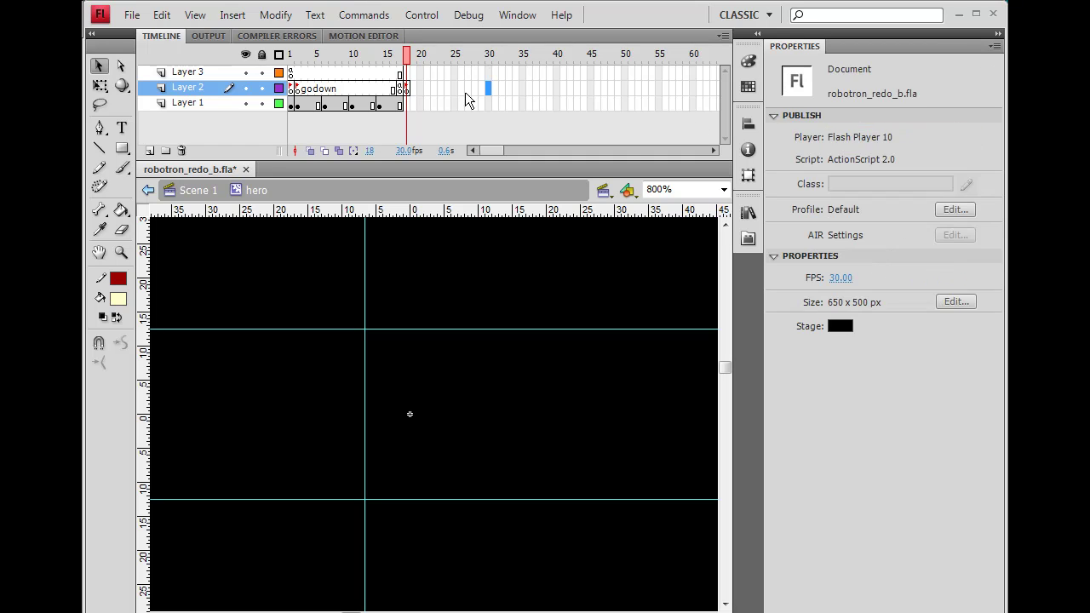
# Step: Insert a keyframe at frame 18 of Layer 1 showing the hero back stand symbol, held through frame 21
pyautogui.click(408, 104)
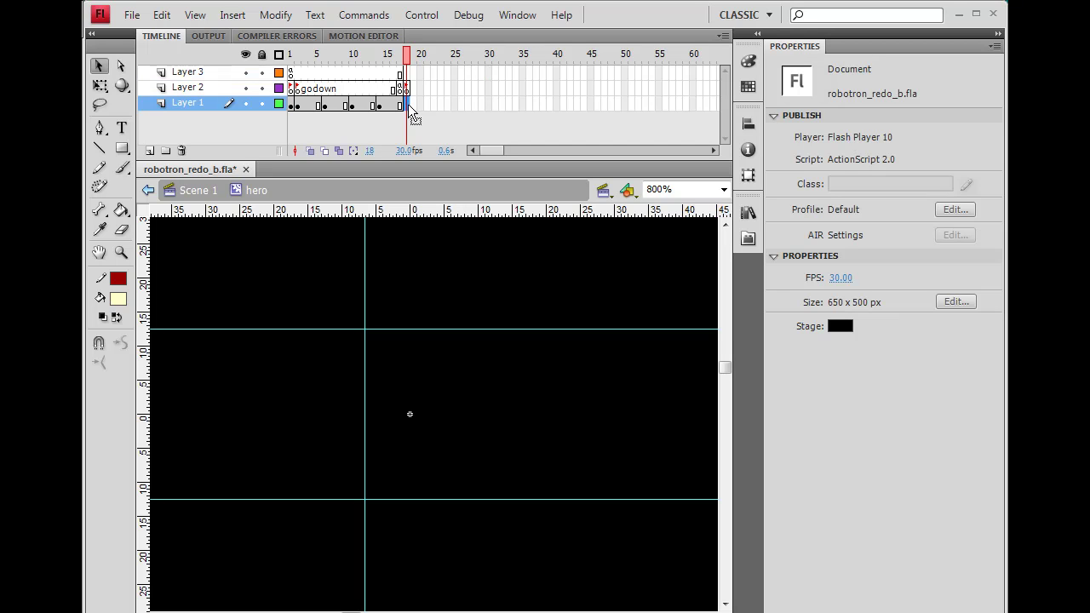
pyautogui.rightClick(408, 104)
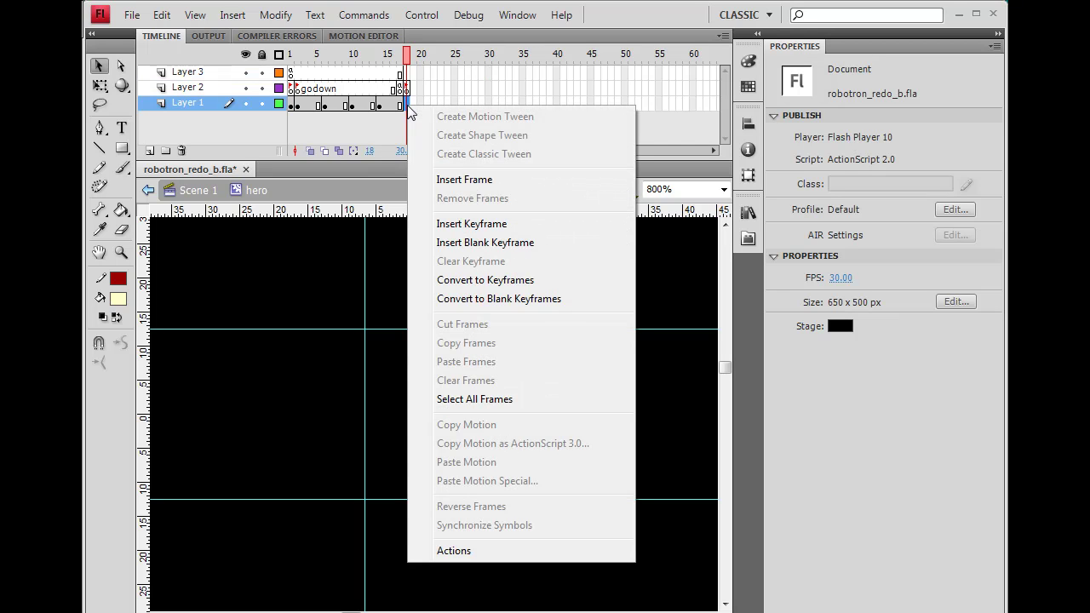
pyautogui.click(474, 224)
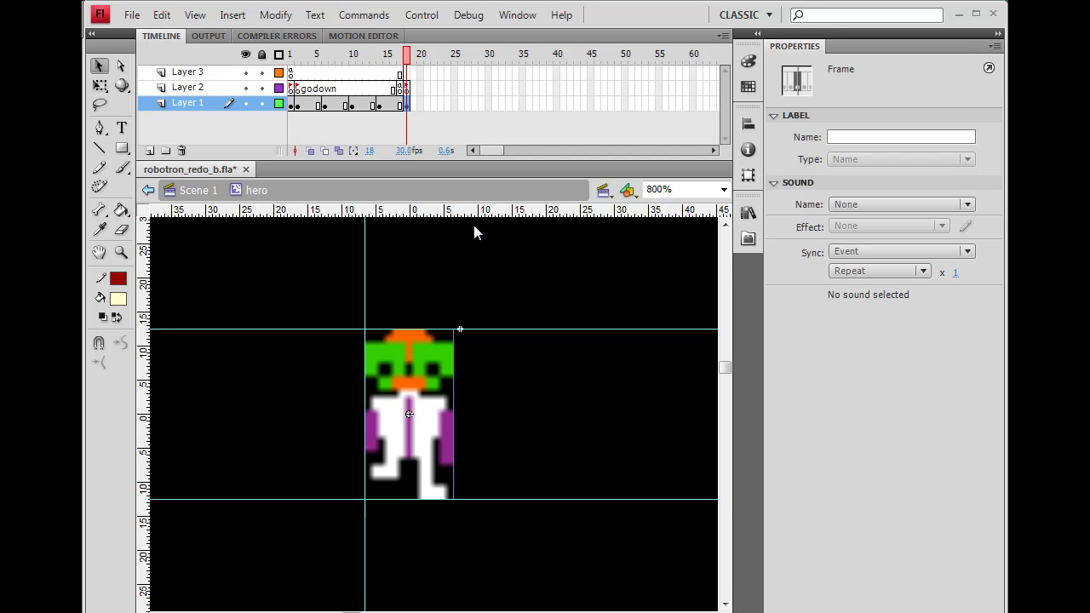
pyautogui.click(430, 388)
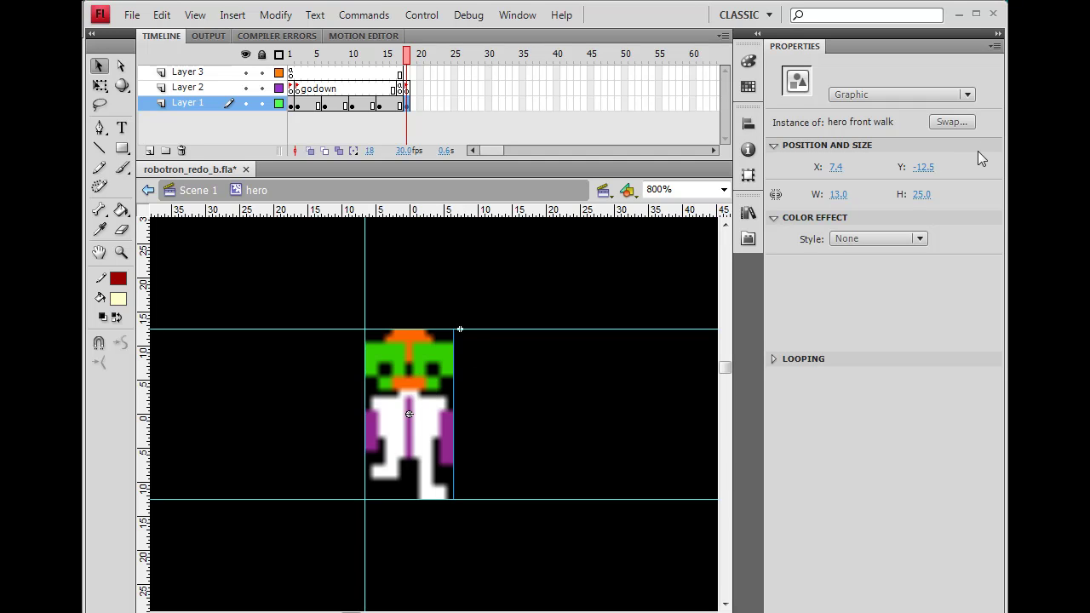
pyautogui.click(950, 121)
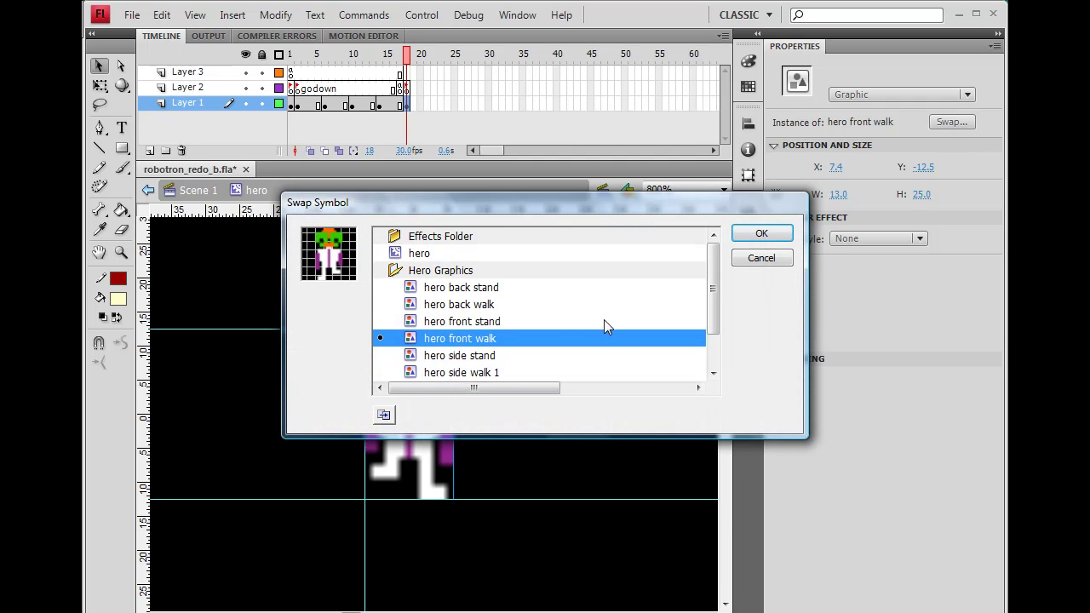
pyautogui.click(478, 289)
pyautogui.click(759, 235)
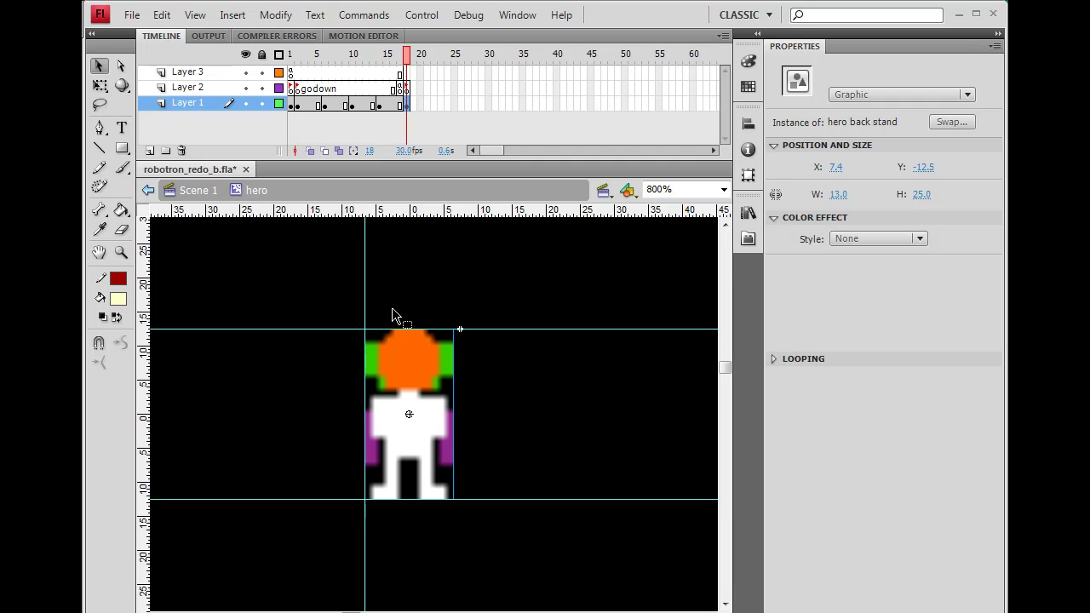
pyautogui.click(427, 103)
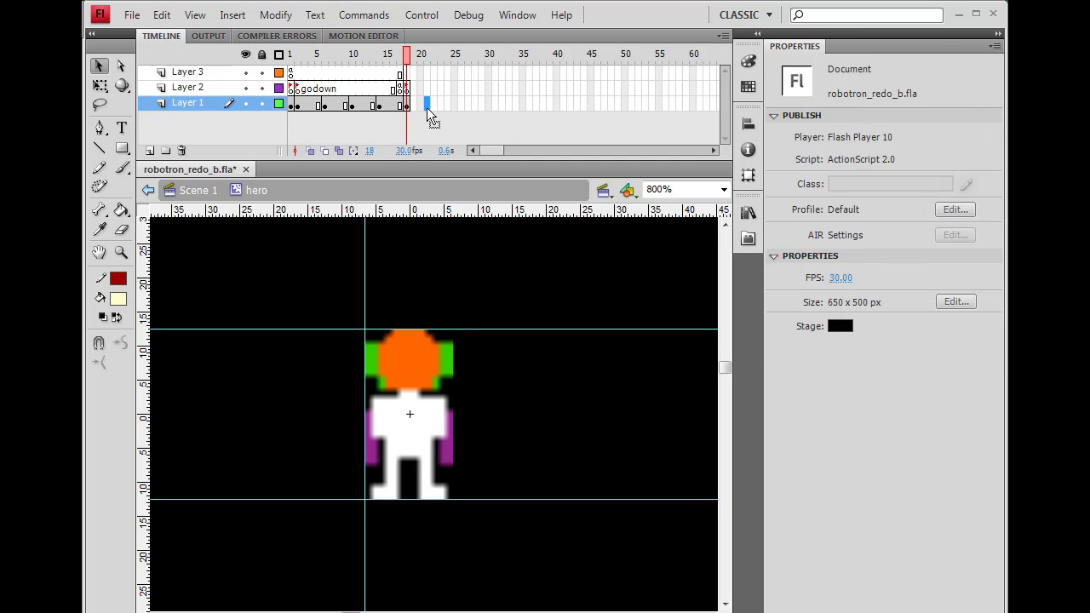
pyautogui.press('F6')
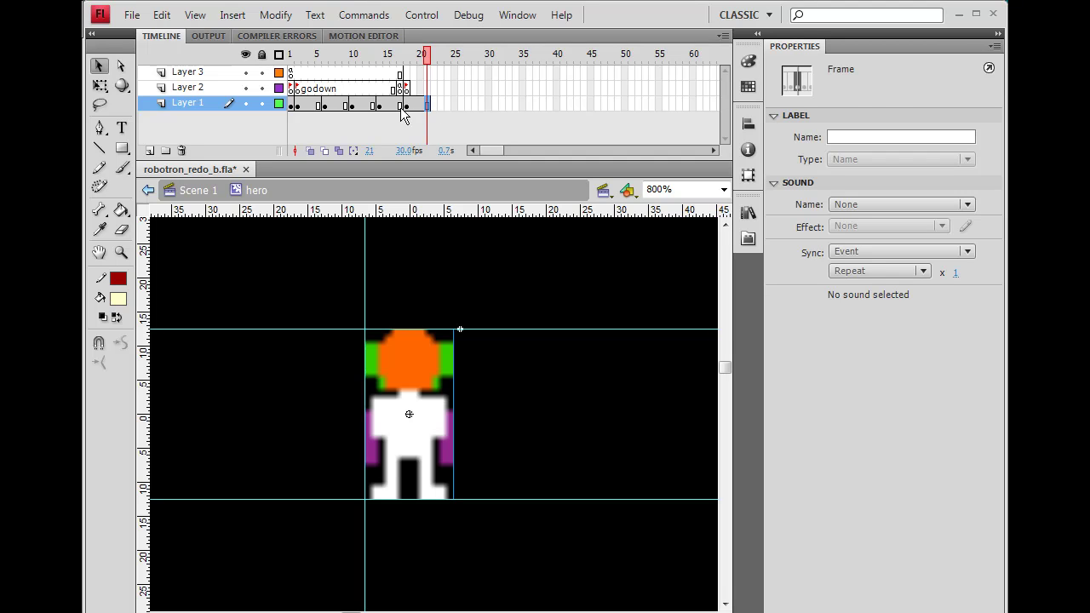
# Step: Insert a keyframe at frame 22 of Layer 1 showing the hero back walk symbol, held through frame 25
pyautogui.click(432, 106)
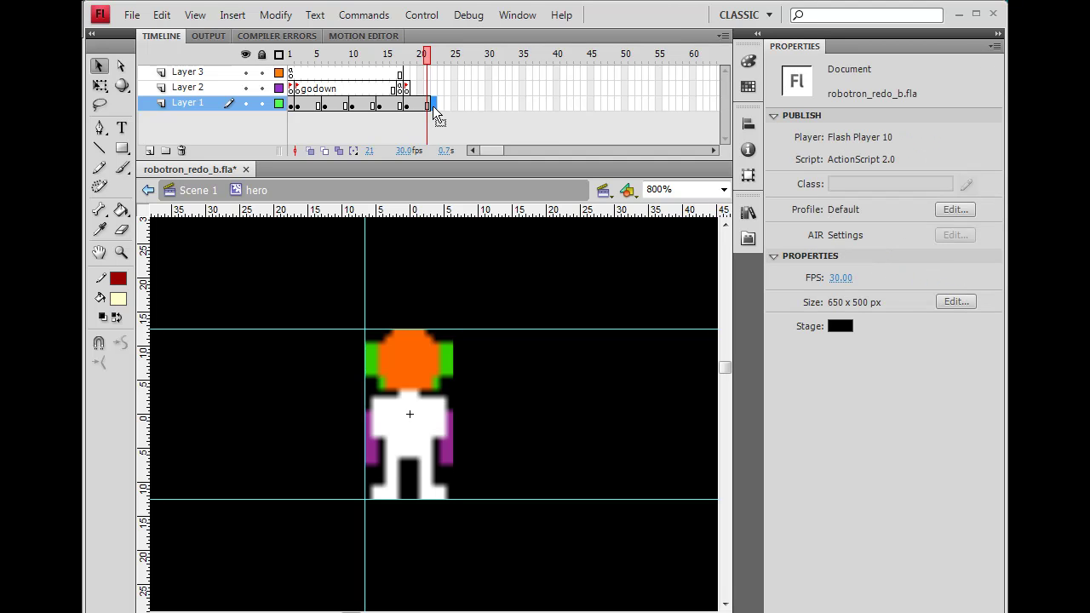
pyautogui.rightClick(433, 105)
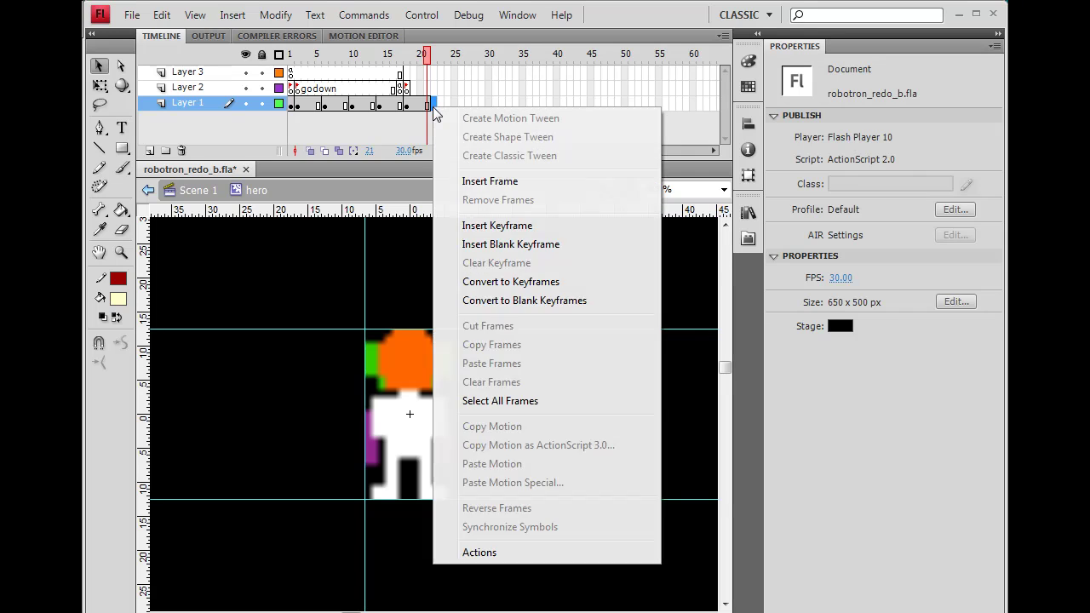
pyautogui.click(473, 224)
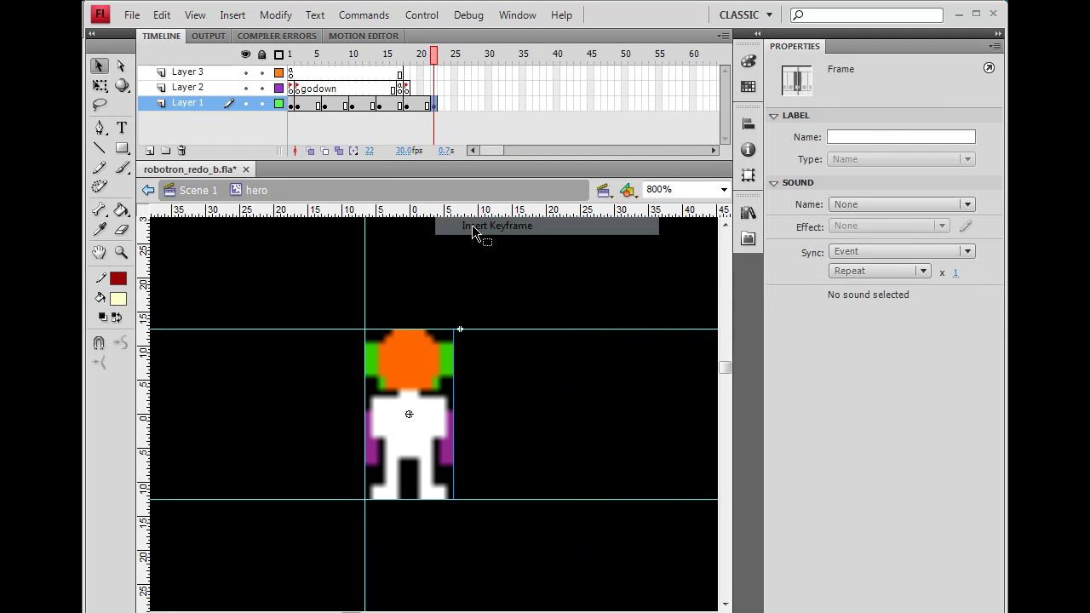
pyautogui.click(405, 367)
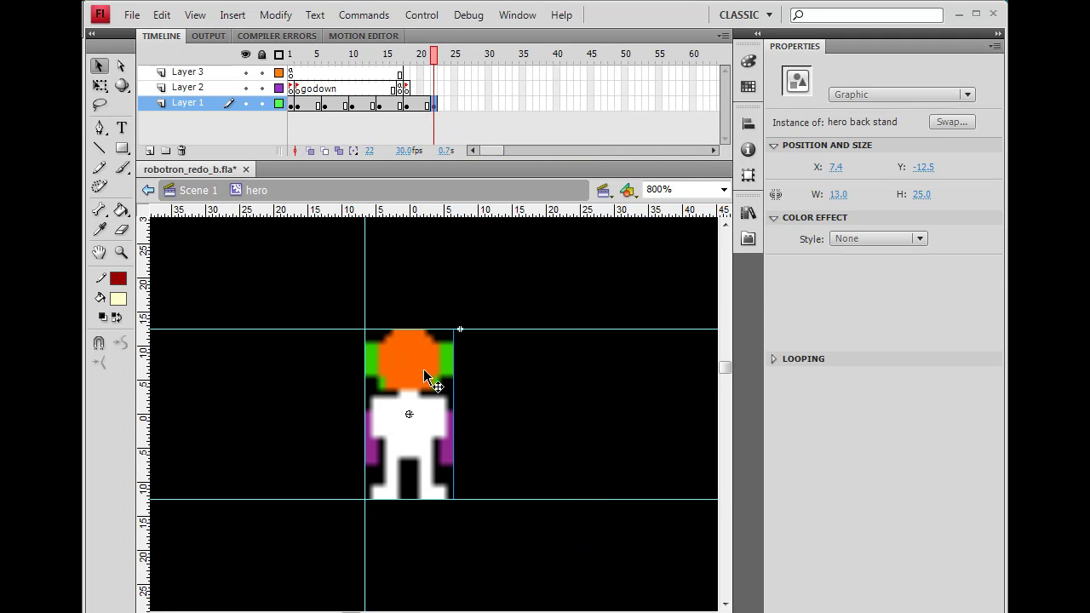
pyautogui.click(459, 409)
pyautogui.click(436, 390)
pyautogui.click(955, 123)
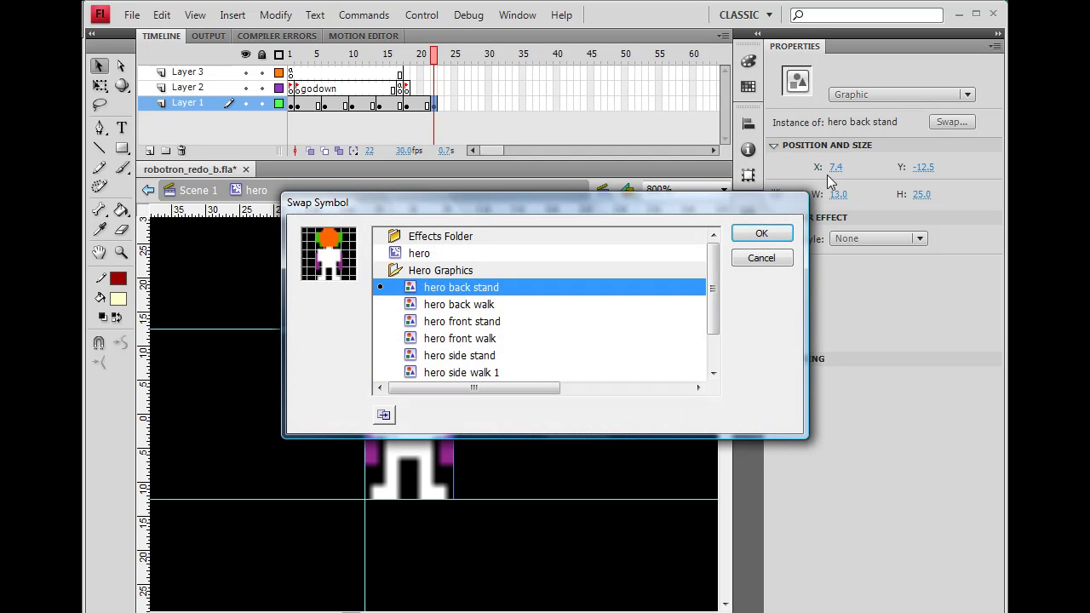
pyautogui.click(455, 311)
pyautogui.click(760, 233)
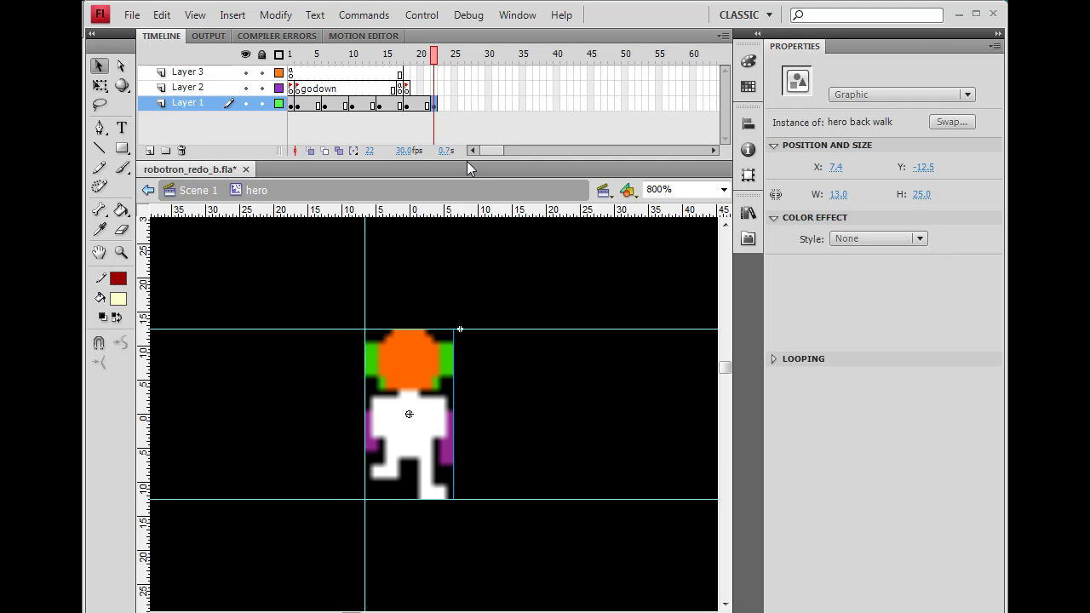
pyautogui.click(454, 104)
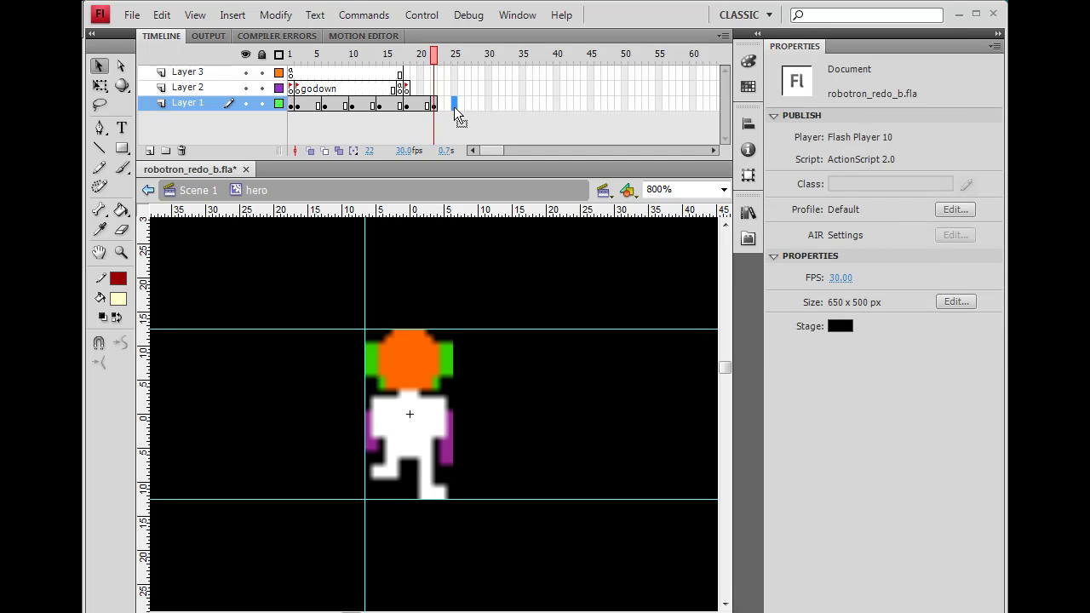
pyautogui.press('F6')
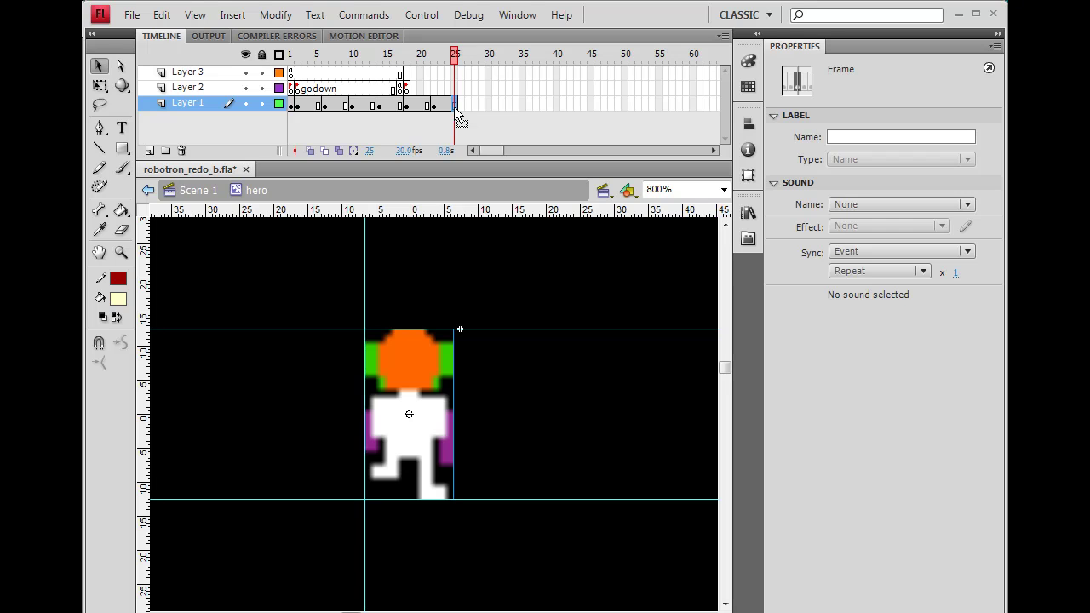
# Step: Copy the hero back stand keyframe from frame 18 of Layer 1 to frame 26 and hold it through frame 29
pyautogui.rightClick(408, 105)
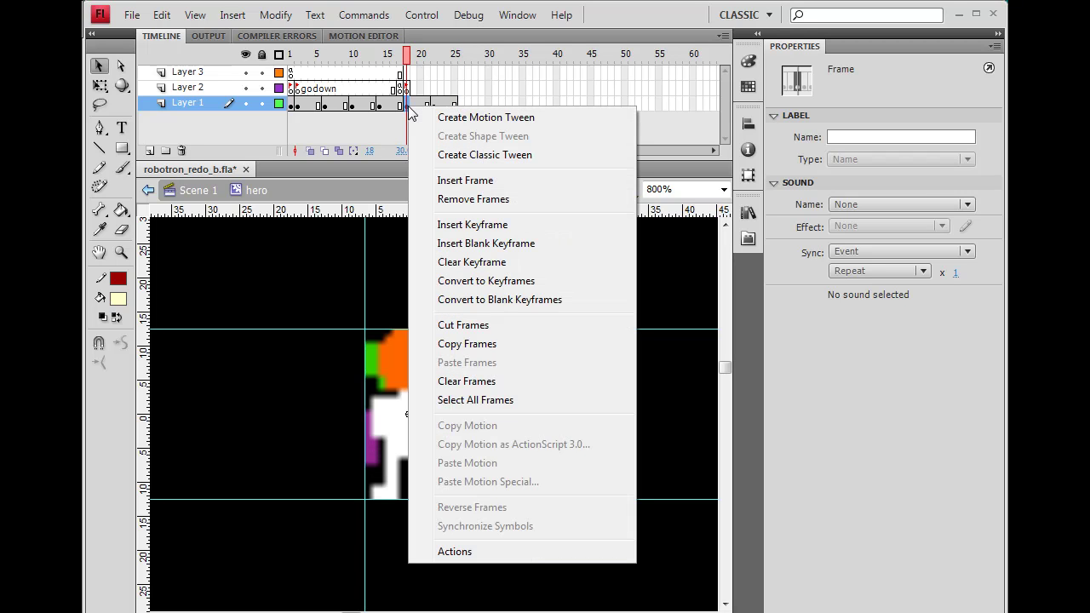
pyautogui.click(467, 344)
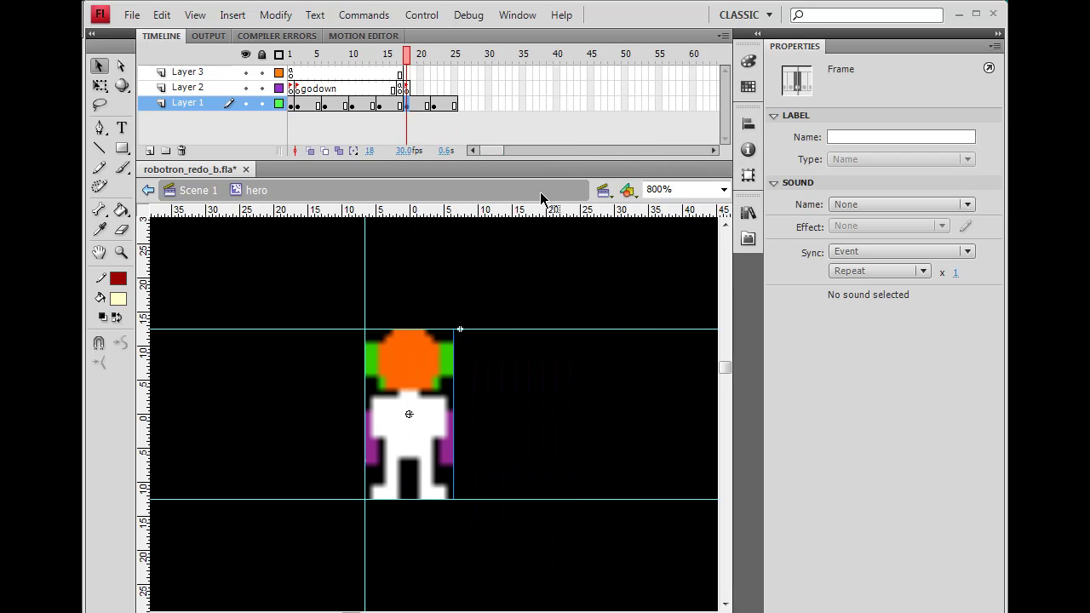
pyautogui.rightClick(462, 105)
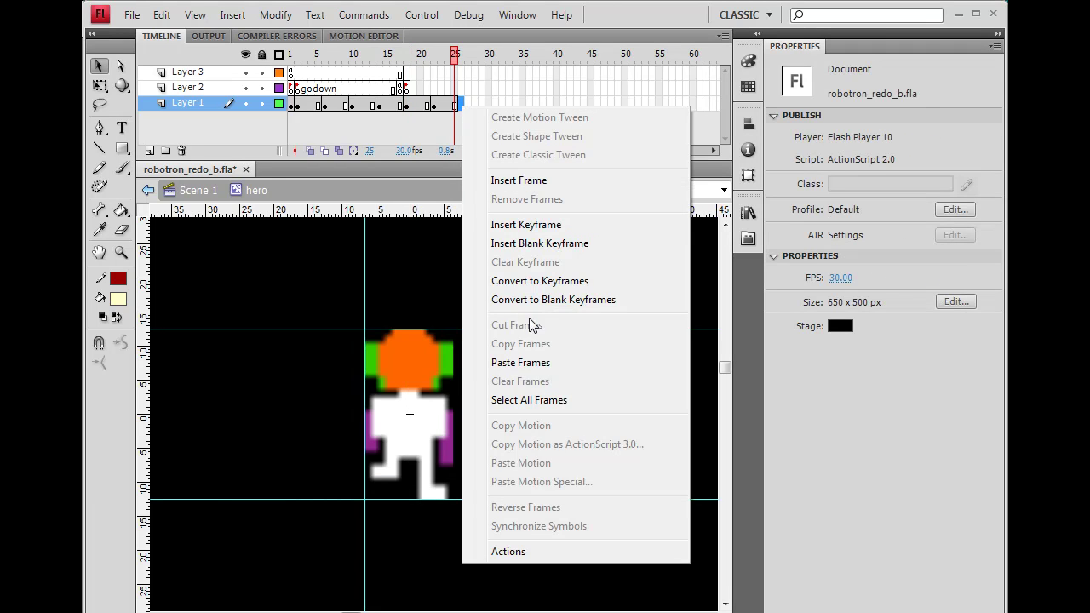
pyautogui.click(535, 363)
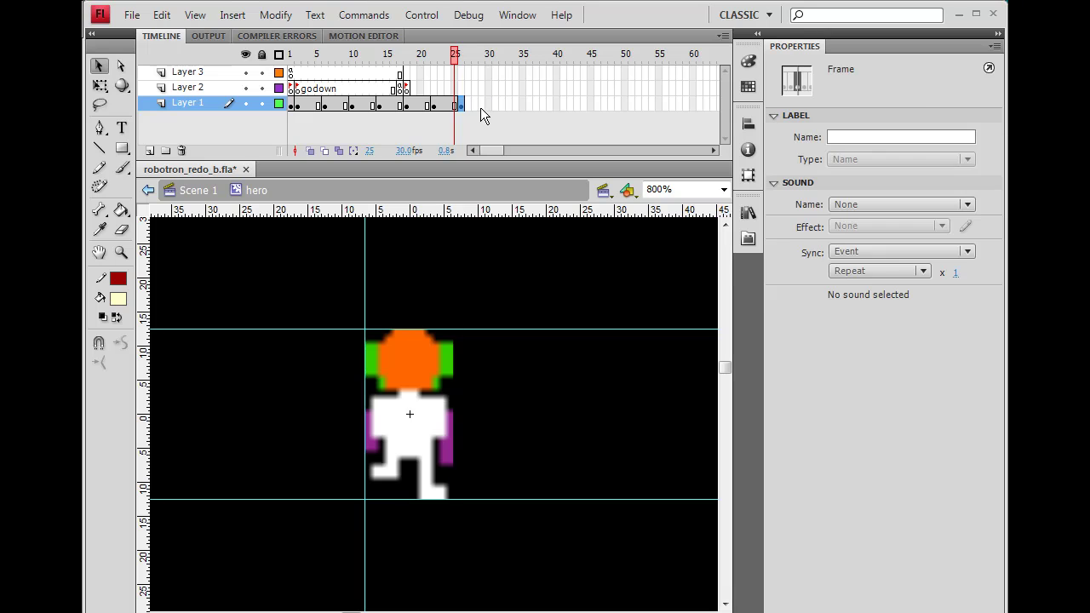
pyautogui.click(481, 108)
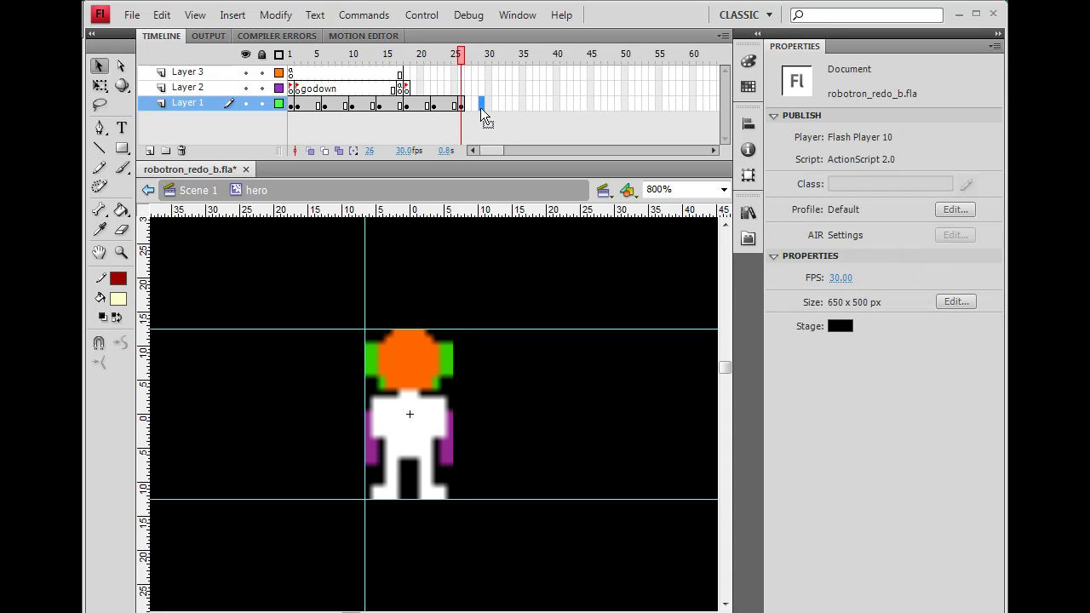
pyautogui.press('F5')
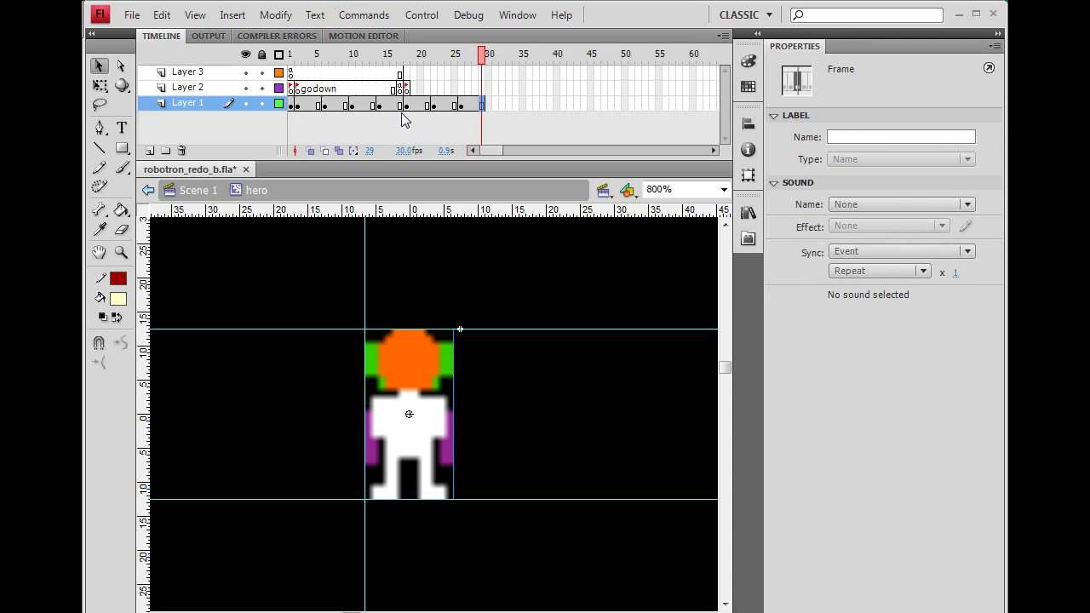
# Step: Compare the hero poses on the upward walk keyframes of Layer 1 with those of the downward walk
pyautogui.click(403, 108)
pyautogui.click(435, 108)
pyautogui.click(463, 106)
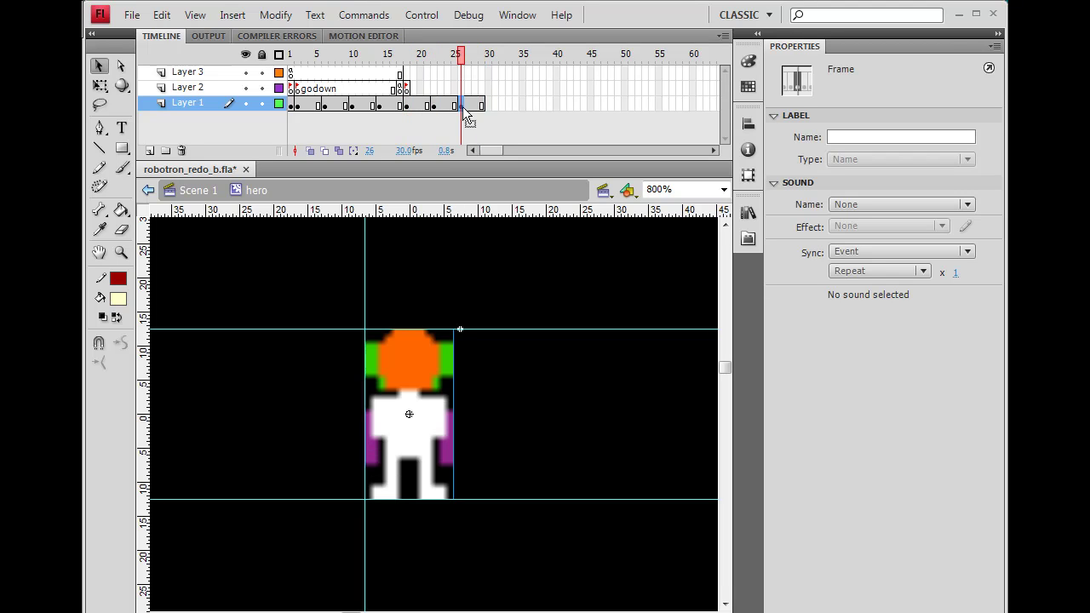
pyautogui.click(379, 105)
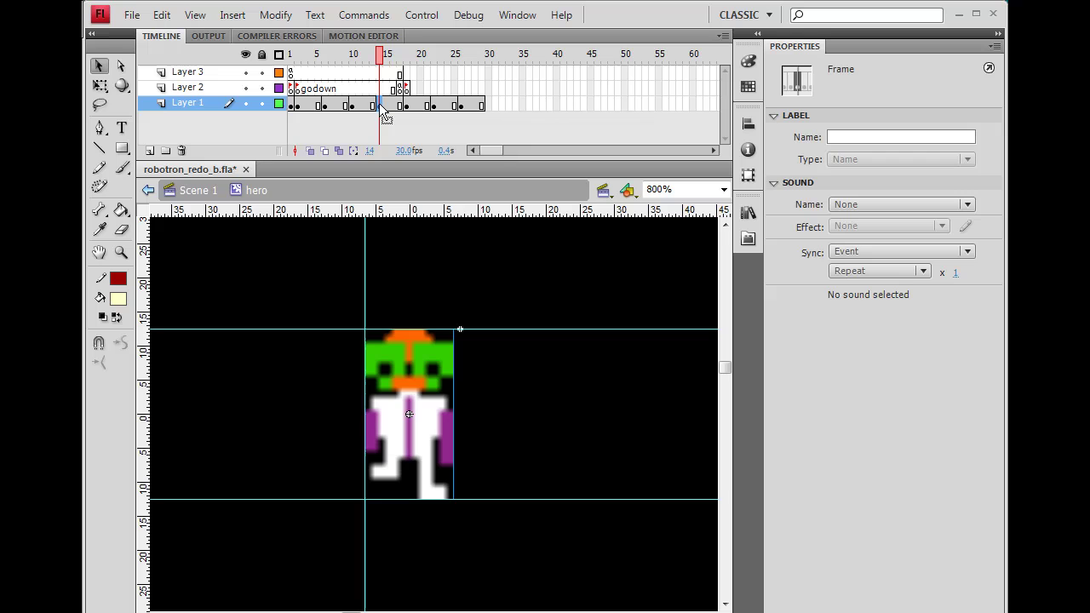
pyautogui.click(303, 107)
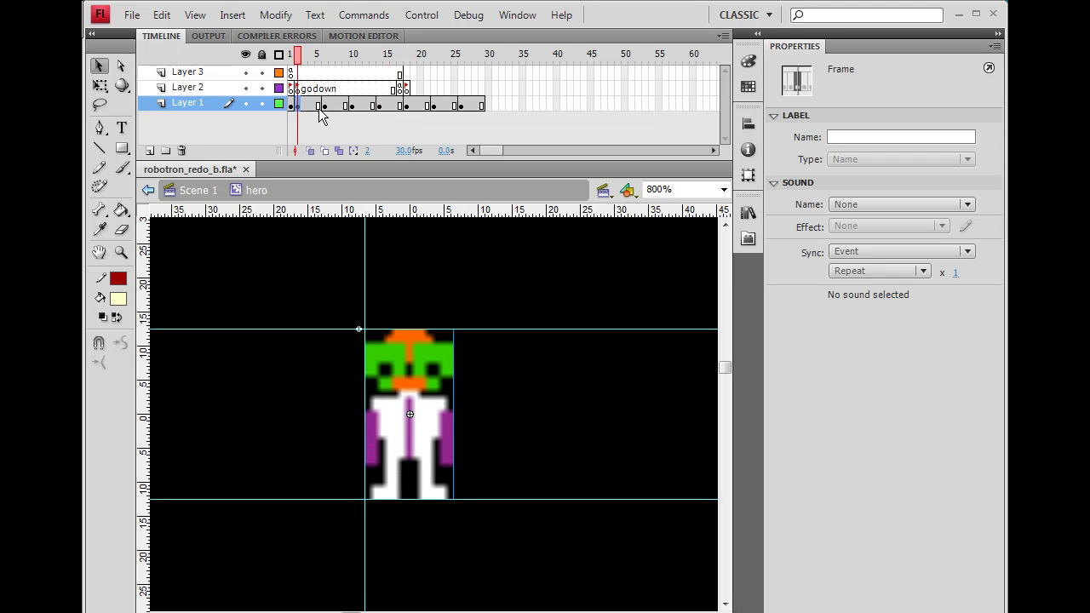
pyautogui.click(324, 107)
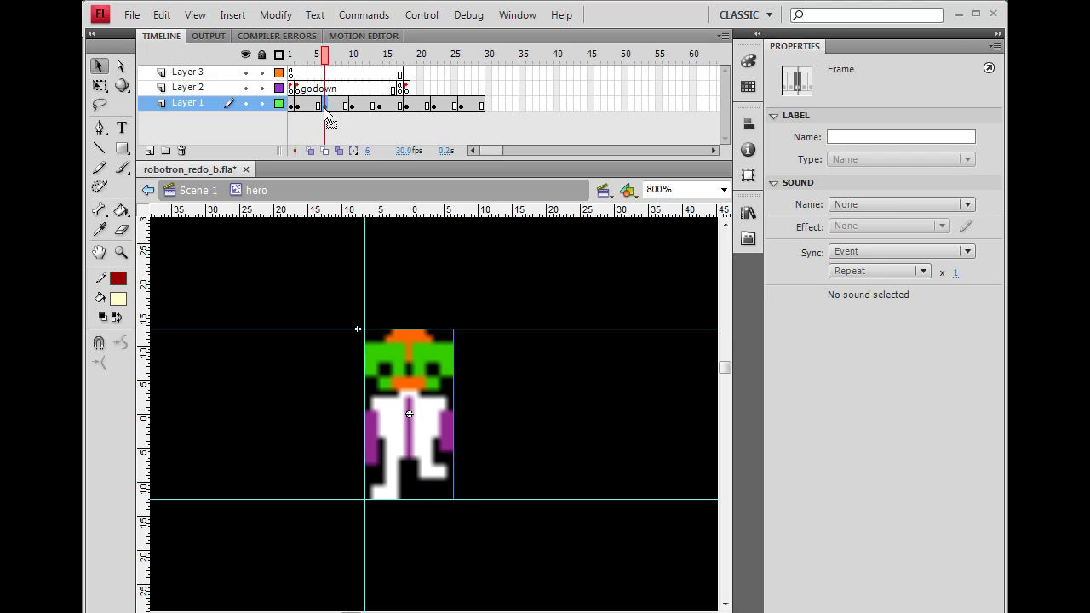
pyautogui.click(435, 107)
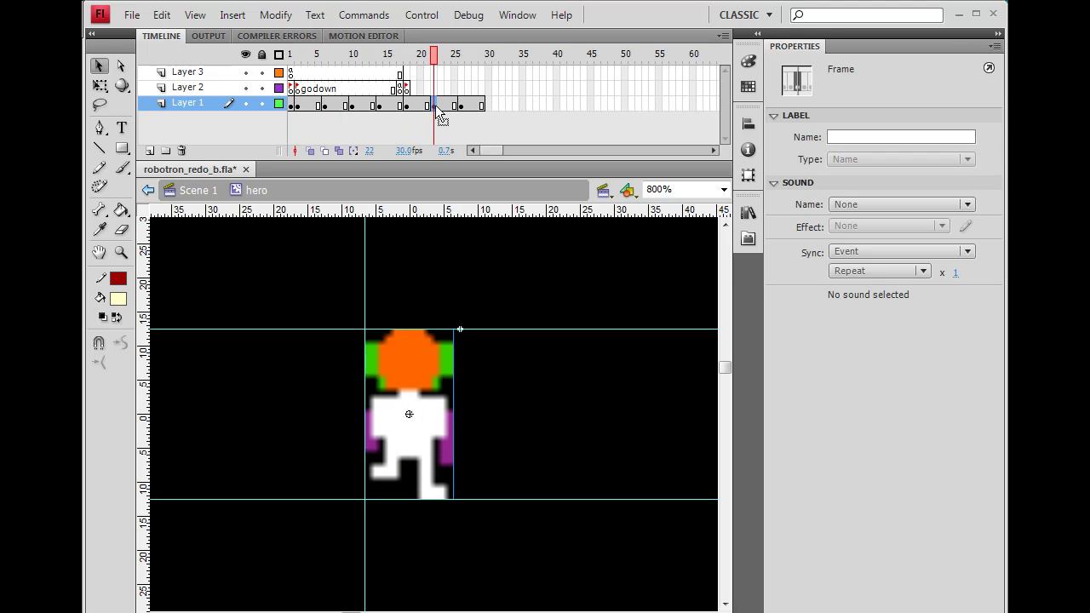
pyautogui.click(462, 107)
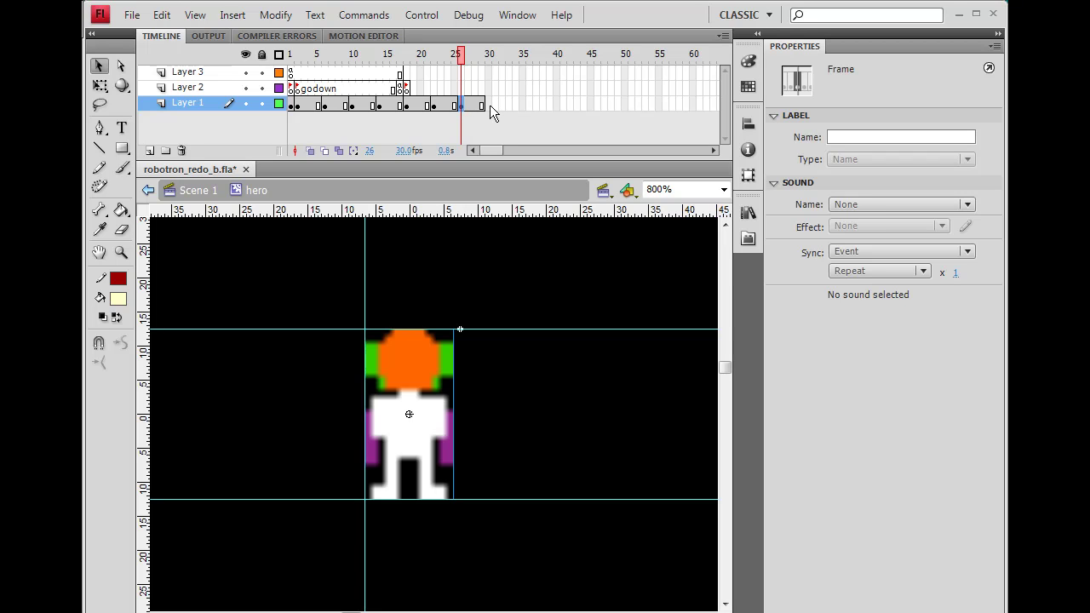
# Step: Copy the hero back walk keyframe from frame 22 of Layer 1 to frame 30 and hold it through frame 33
pyautogui.rightClick(435, 107)
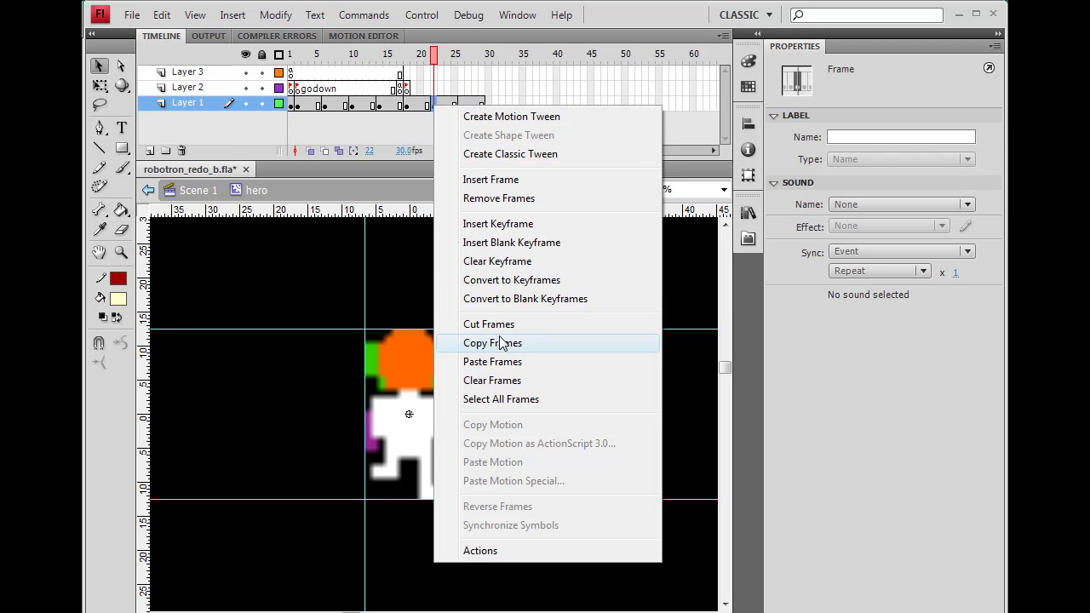
pyautogui.click(498, 342)
pyautogui.rightClick(489, 103)
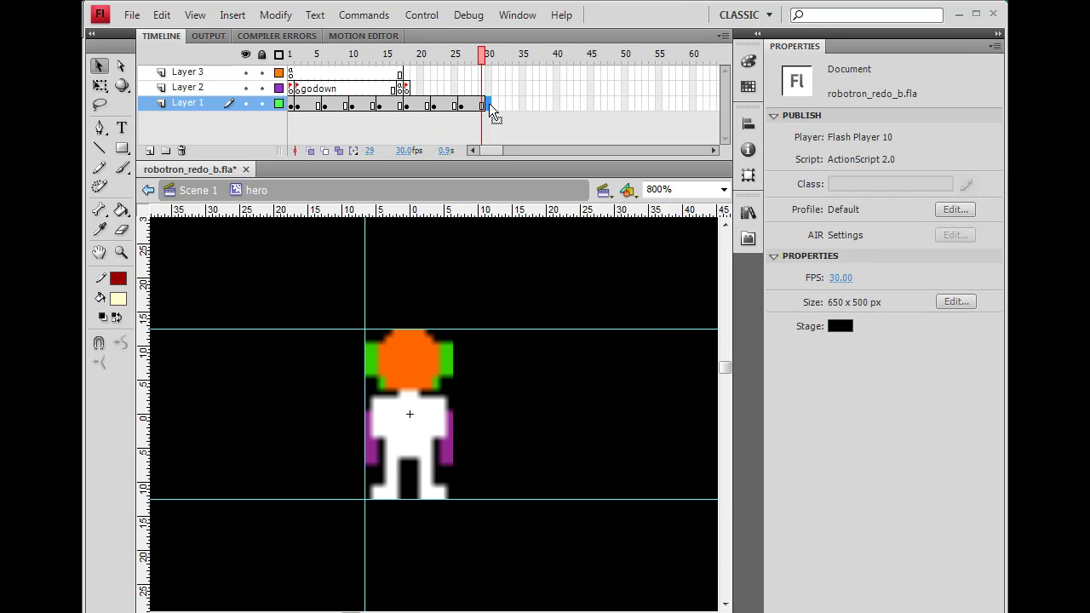
pyautogui.click(547, 362)
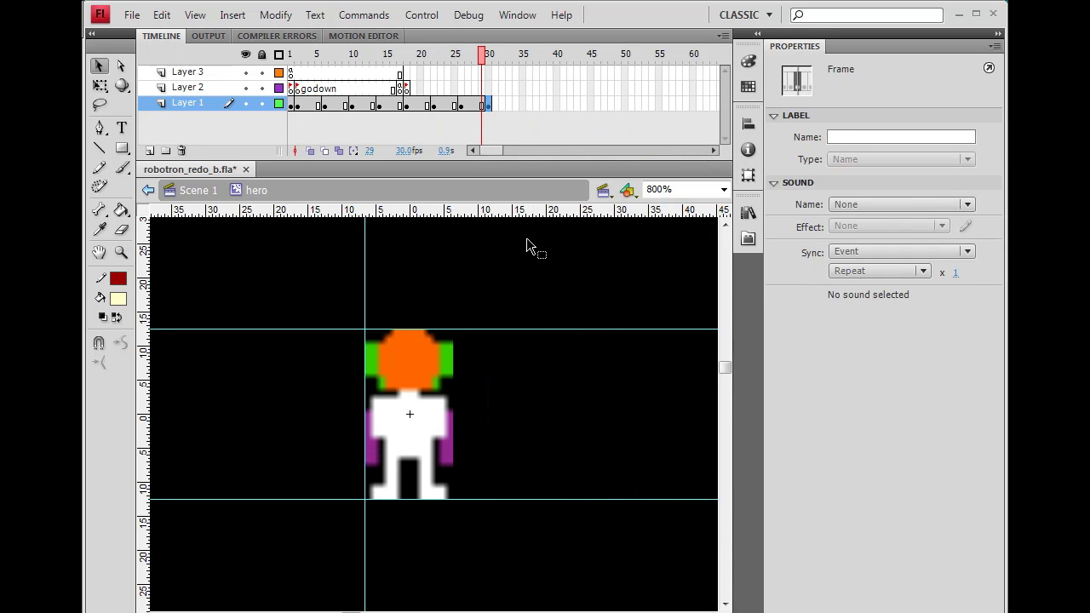
pyautogui.click(509, 104)
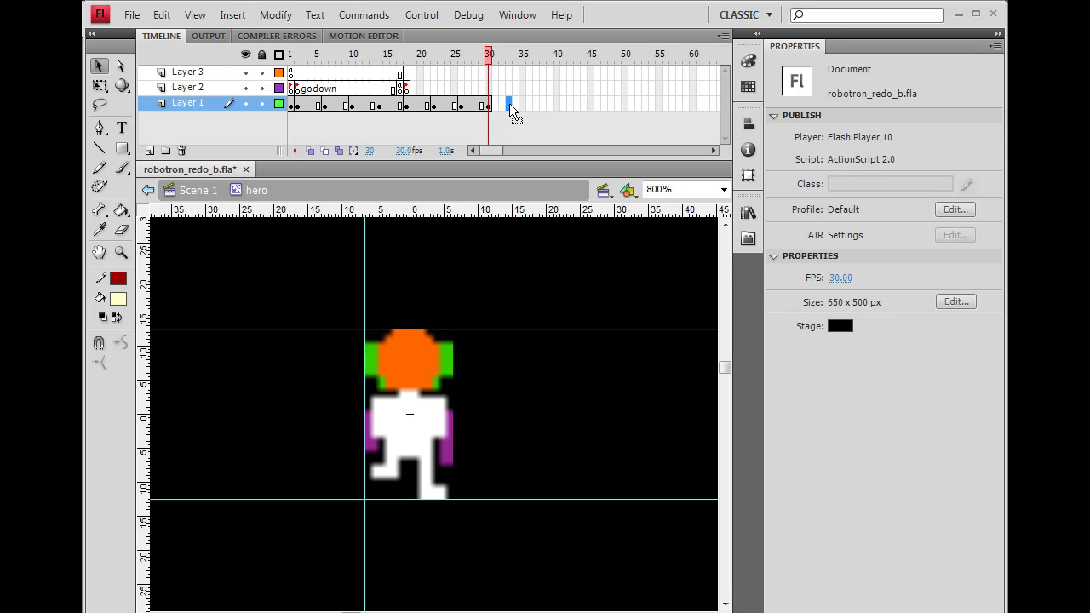
pyautogui.press('F6')
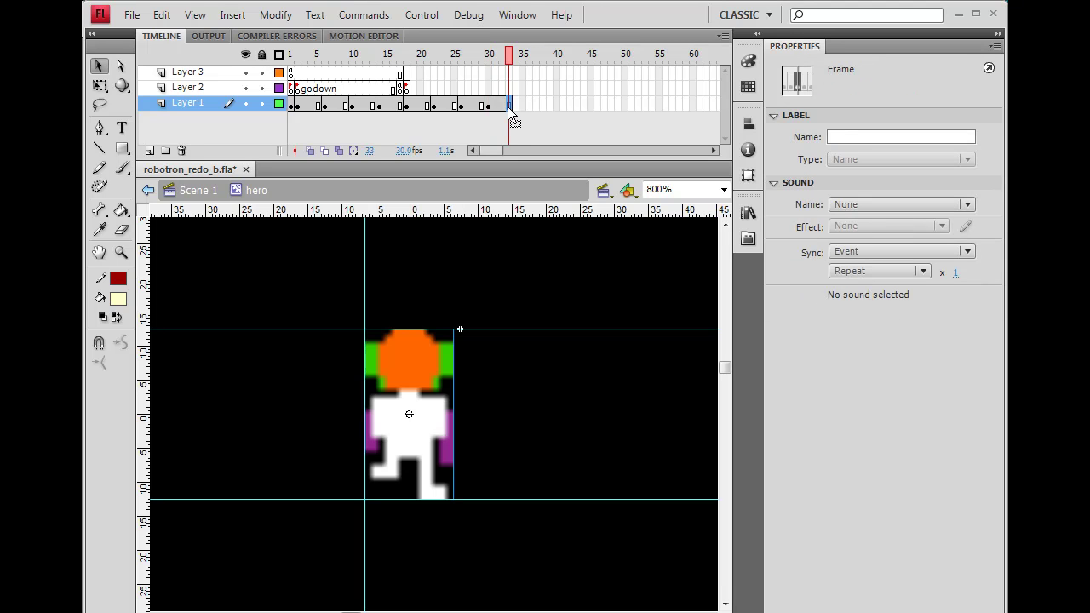
pyautogui.click(486, 108)
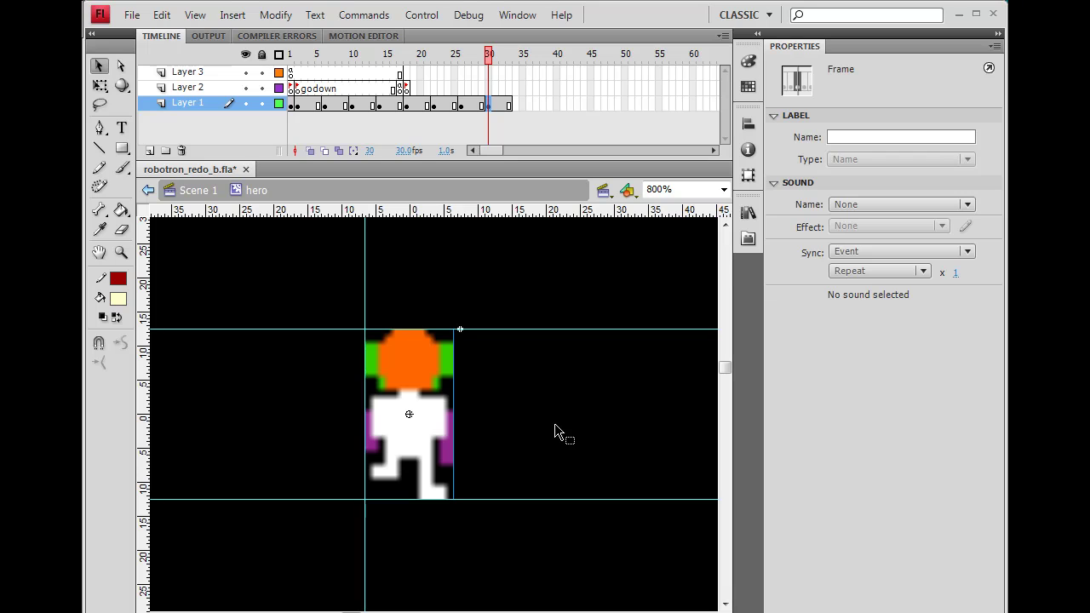
pyautogui.click(512, 387)
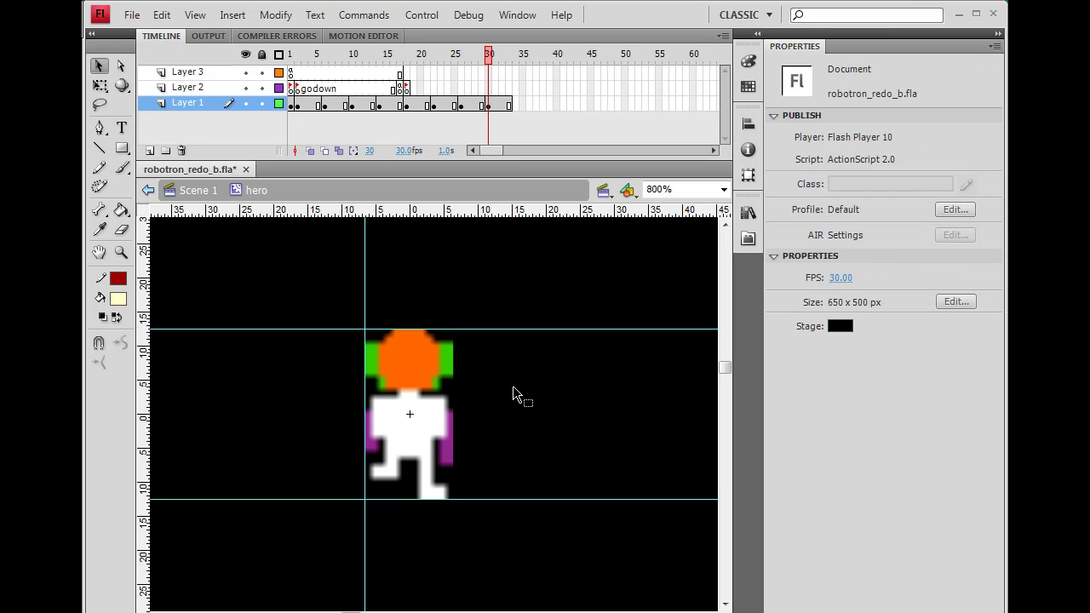
pyautogui.click(421, 385)
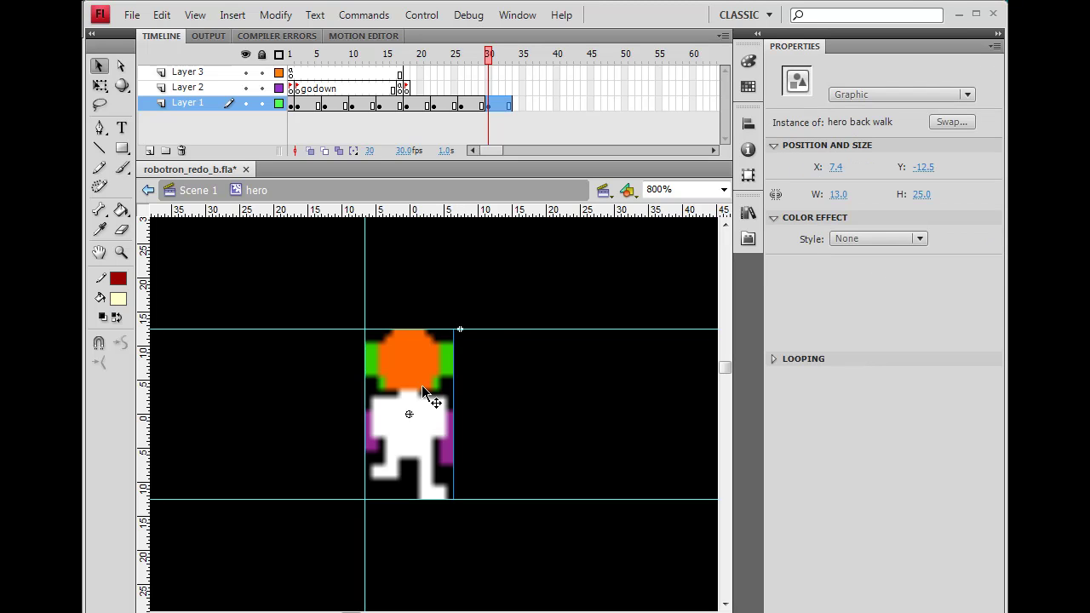
pyautogui.click(275, 14)
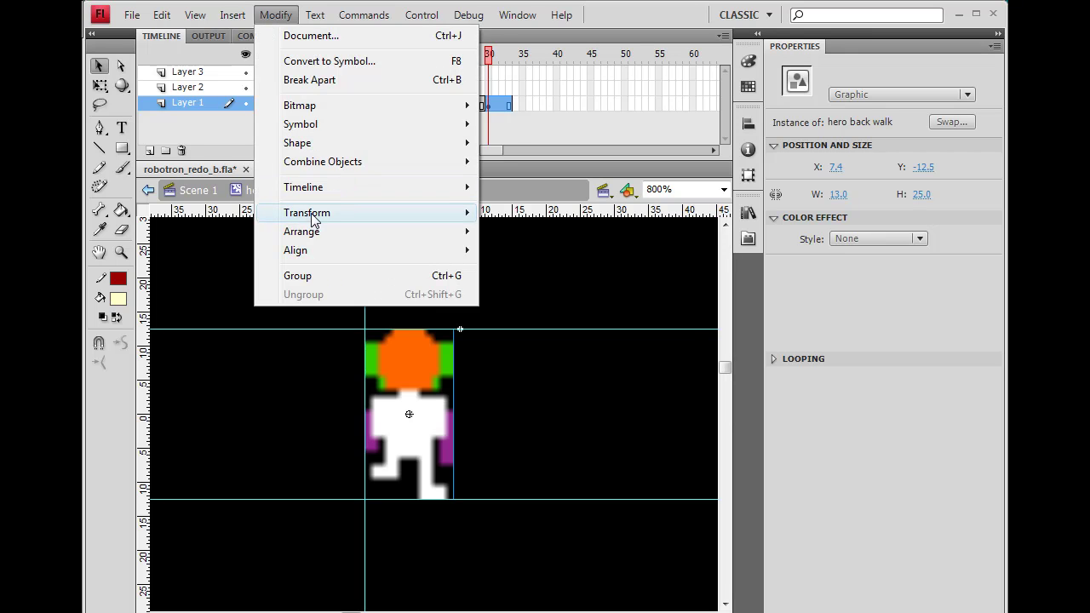
pyautogui.click(499, 384)
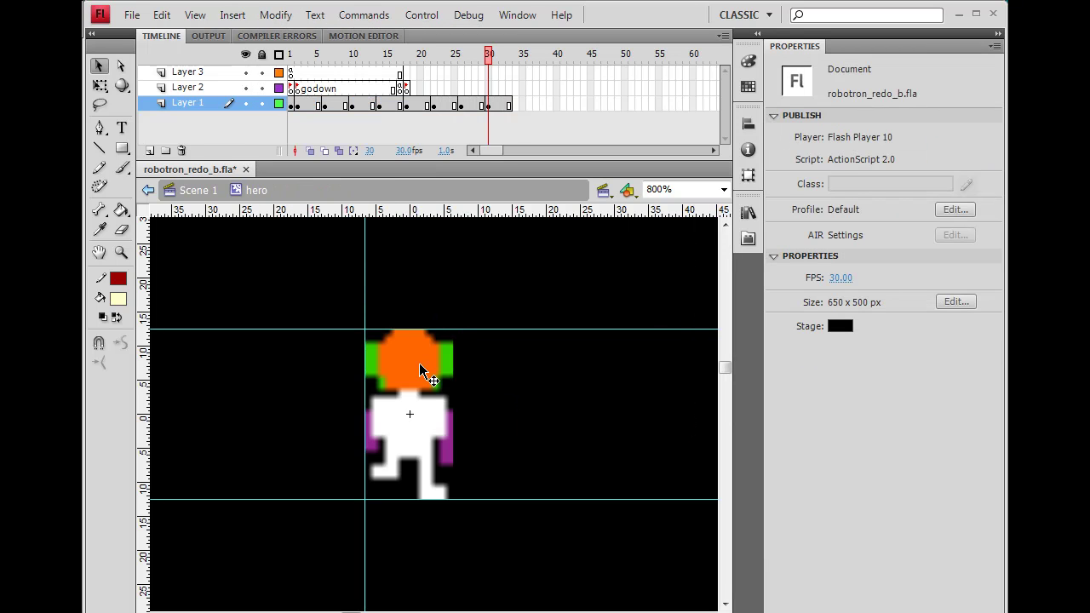
pyautogui.doubleClick(420, 367)
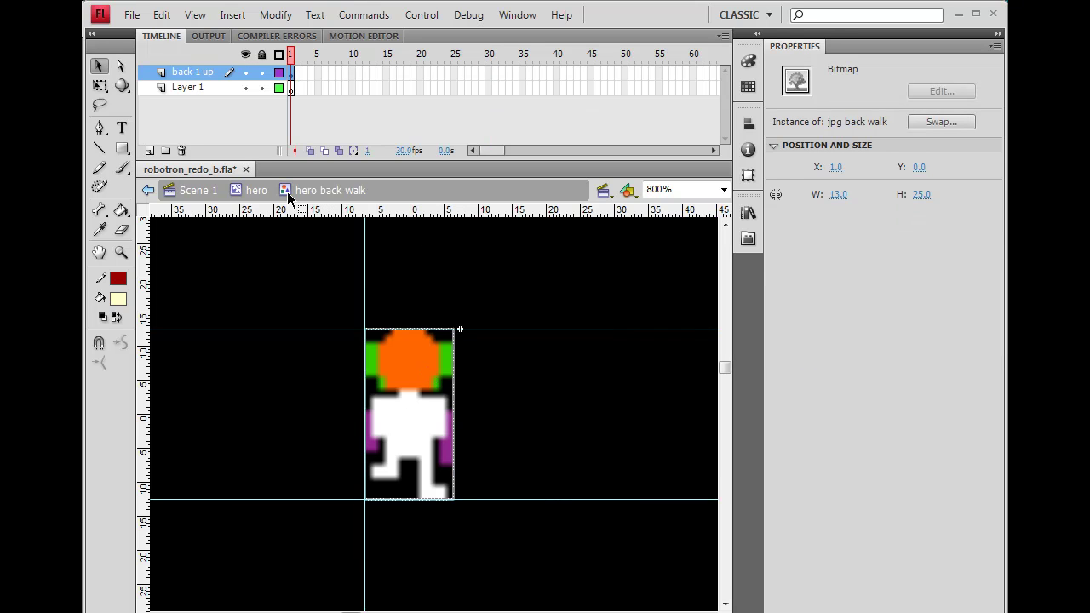
pyautogui.click(250, 192)
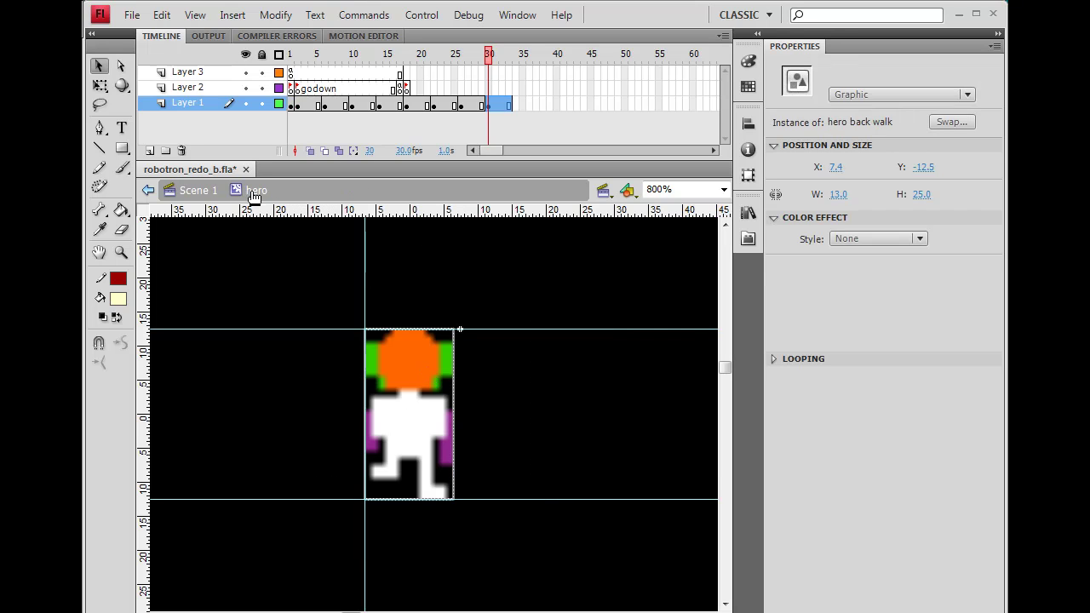
pyautogui.click(464, 394)
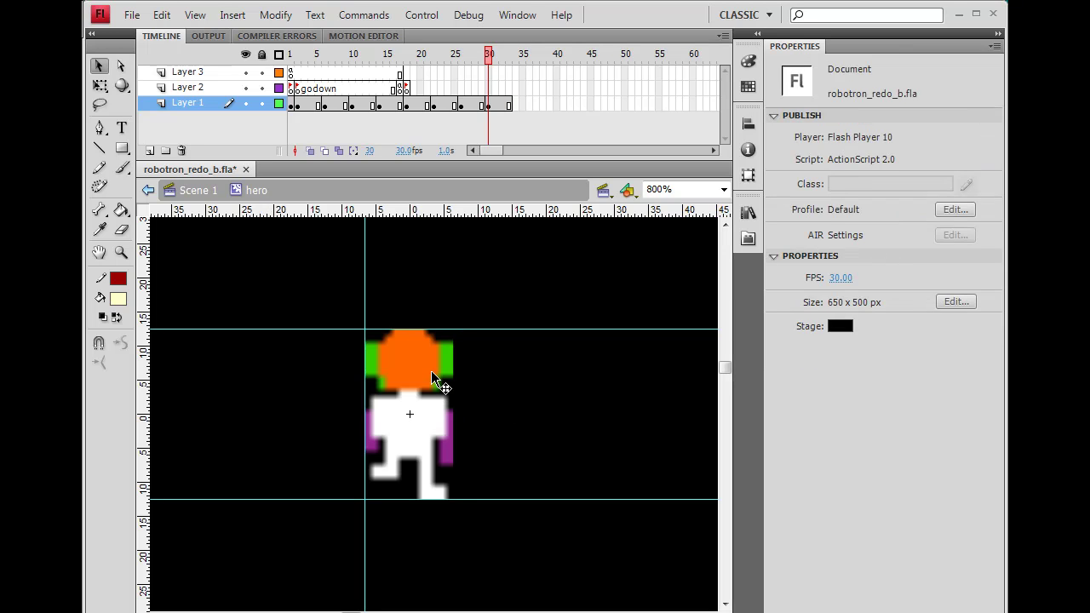
# Step: Flip the hero back walk instance at frame 30 of Layer 1 horizontally
pyautogui.click(431, 370)
pyautogui.click(275, 14)
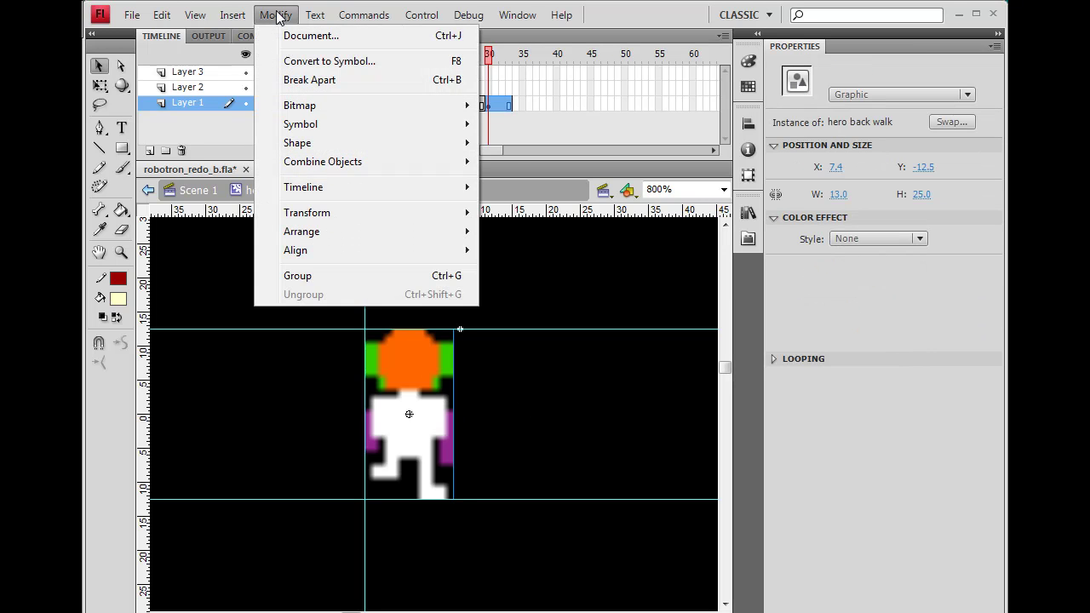
pyautogui.moveTo(327, 217)
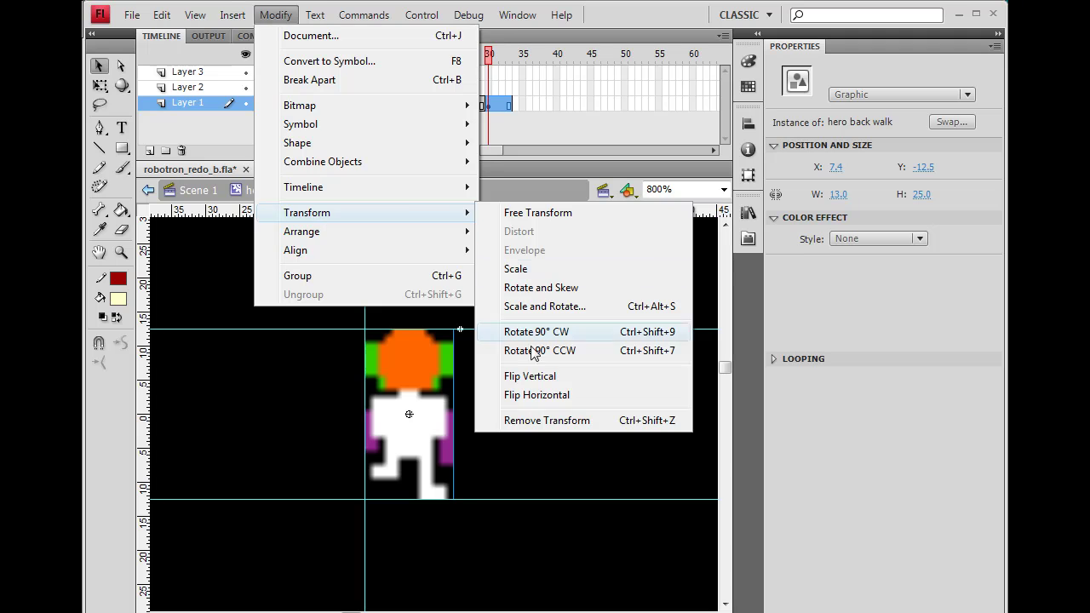
pyautogui.click(546, 394)
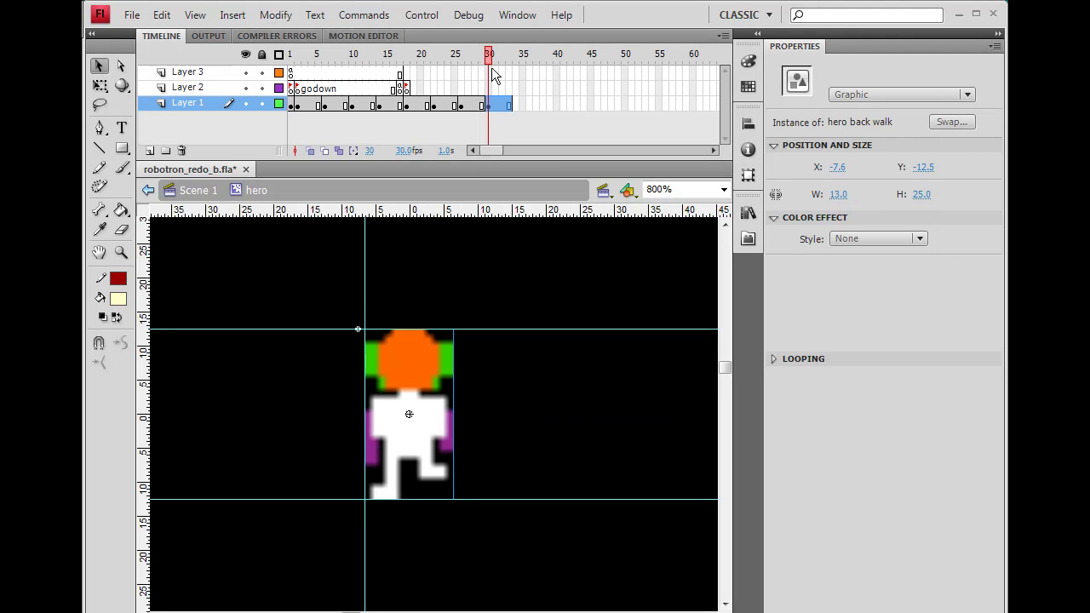
# Step: Insert a keyframe at frame 33 of Layer 2 and paste the scripted keyframe from frame 17 onto it
pyautogui.moveTo(491, 54); pyautogui.dragTo(514, 82)
pyautogui.click(510, 88)
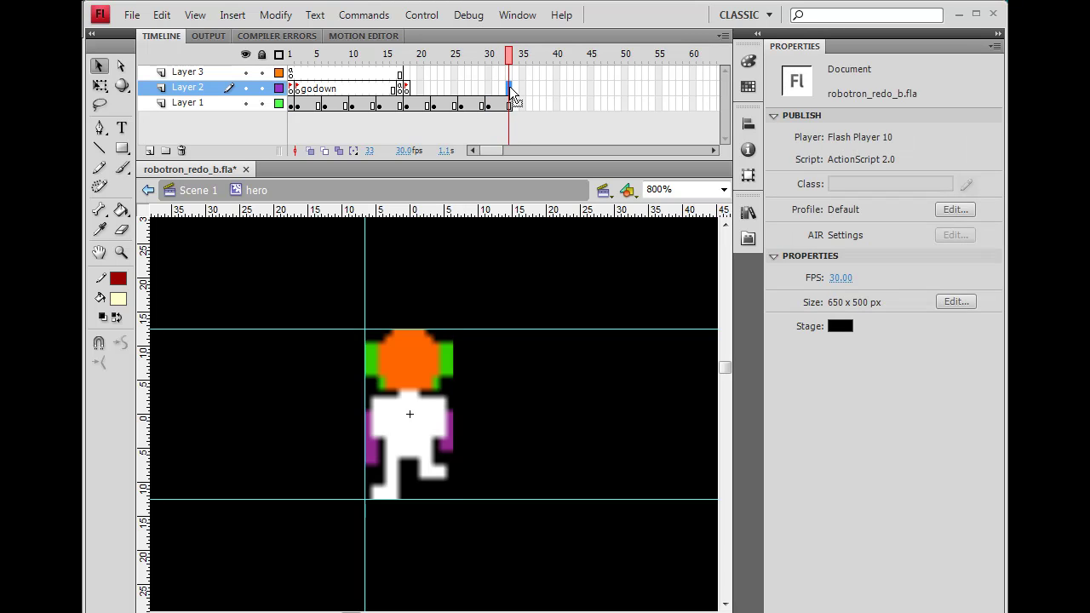
pyautogui.press('F6')
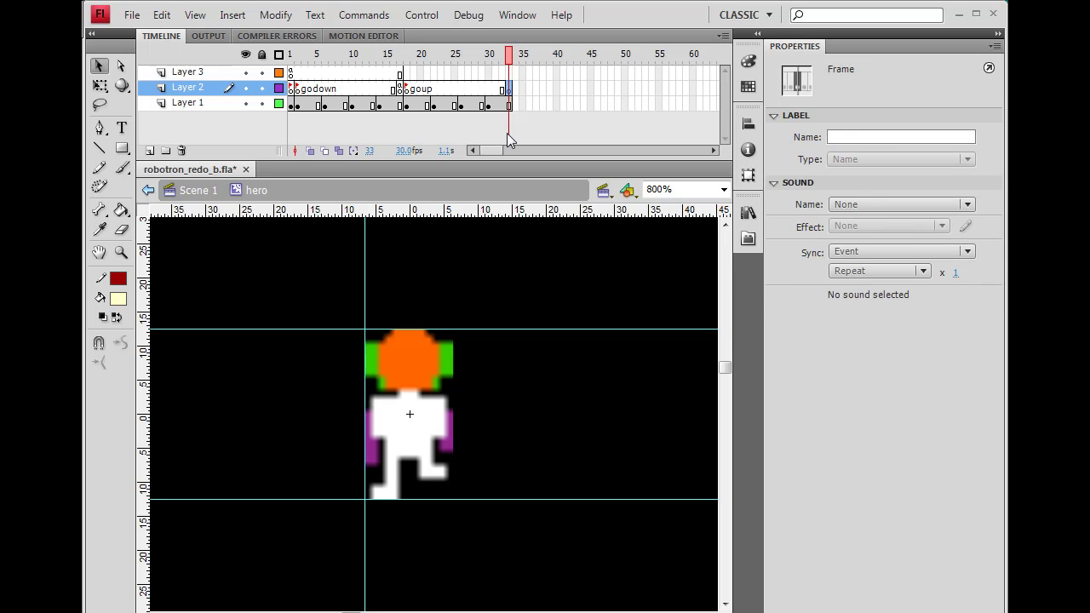
pyautogui.click(401, 92)
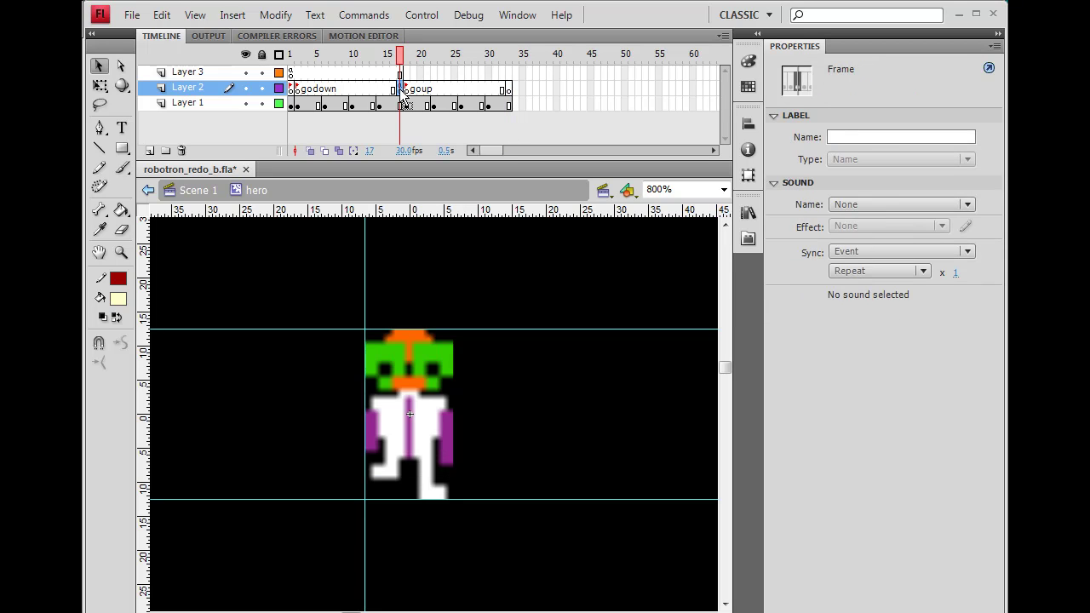
pyautogui.rightClick(400, 90)
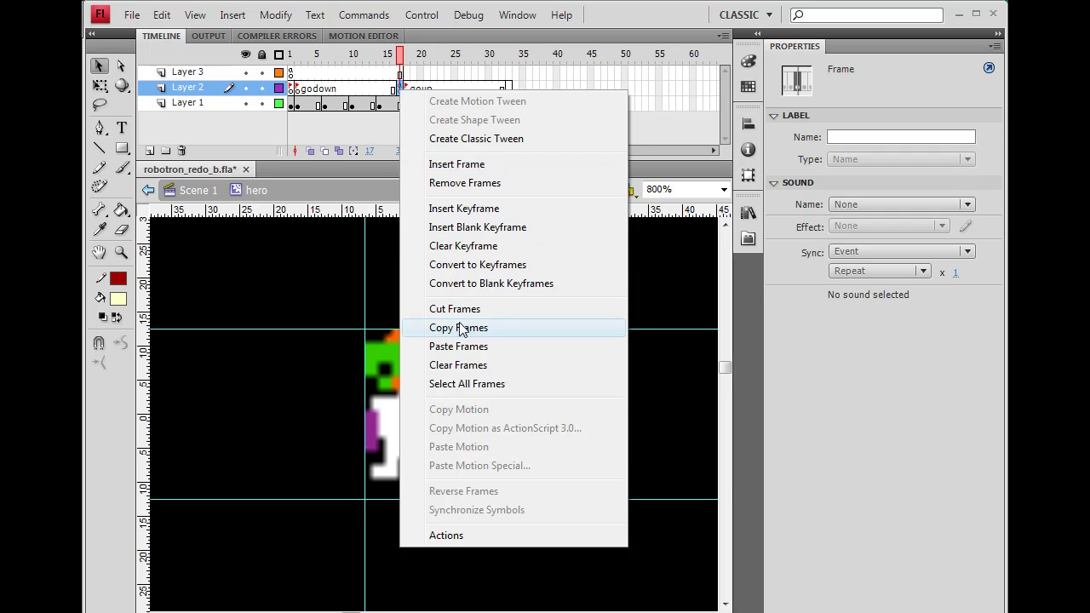
pyautogui.click(460, 329)
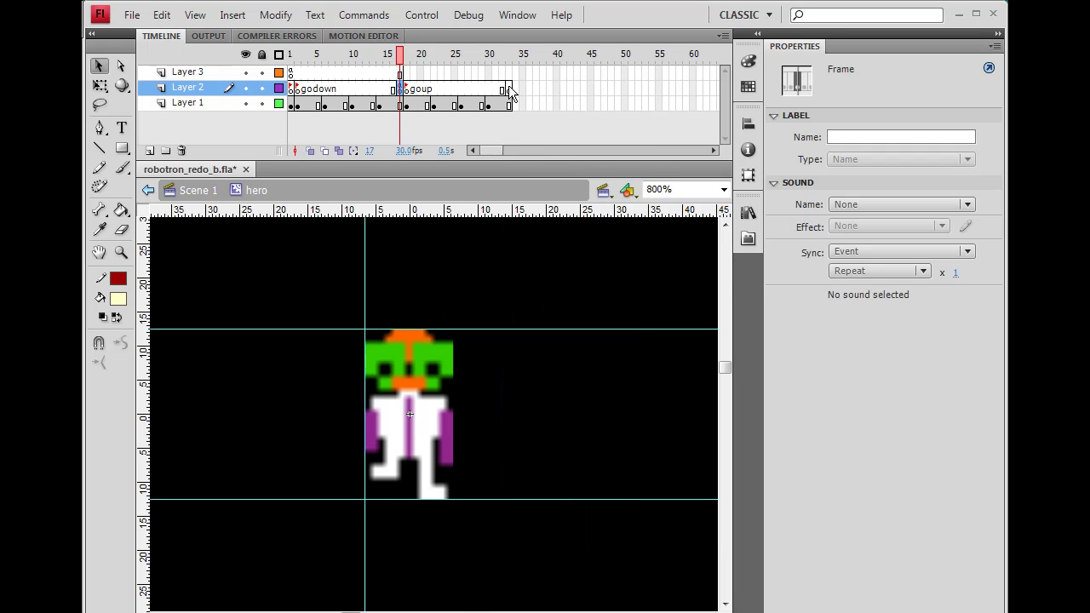
pyautogui.rightClick(510, 86)
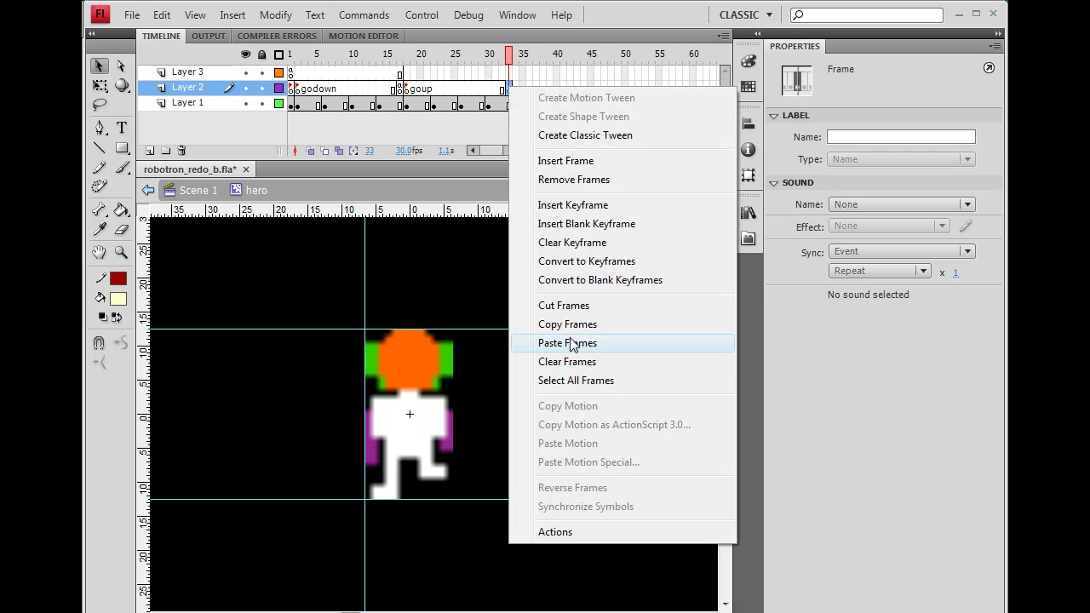
pyautogui.click(569, 343)
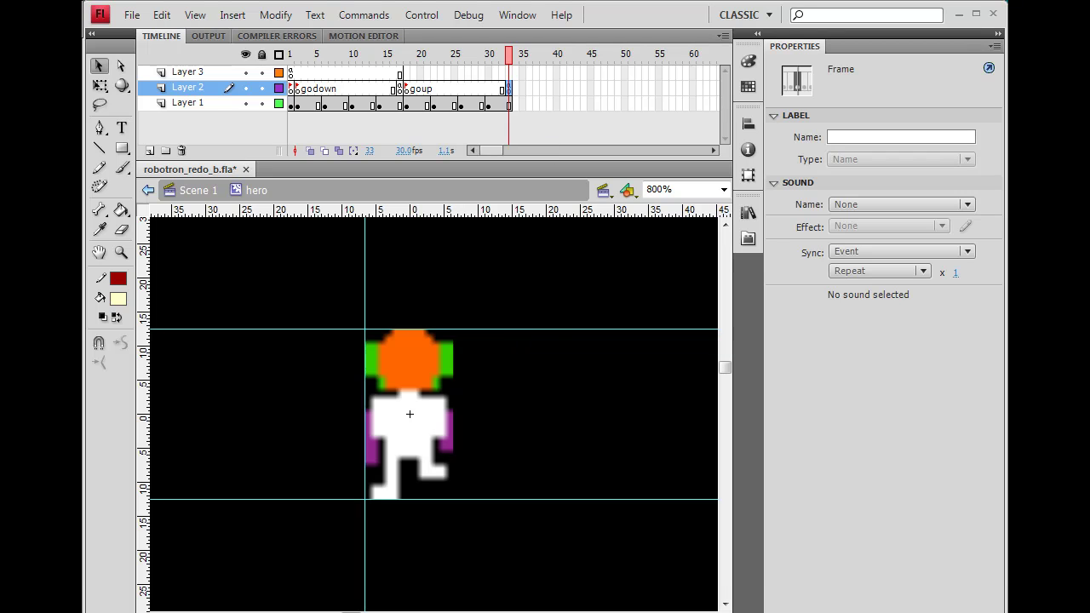
# Step: Change the script on frame 33 of Layer 2 to loop back to the "goup" label and save the file
pyautogui.press('F9')
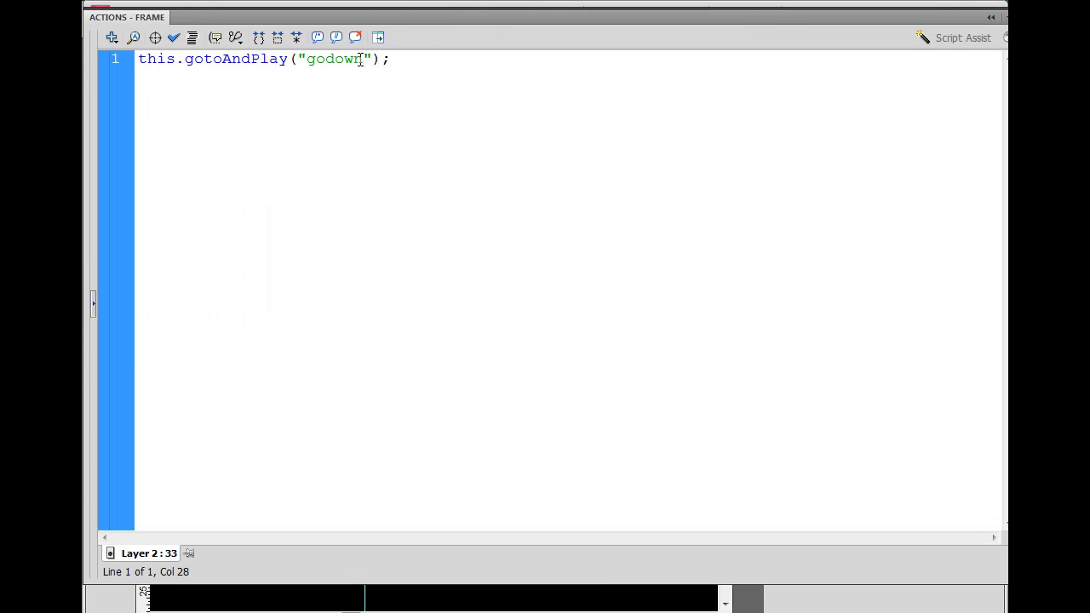
pyautogui.press('BackSpace')
pyautogui.press('BackSpace')
pyautogui.press('BackSpace')
pyautogui.press('BackSpace')
pyautogui.write('up')
pyautogui.press('F9')
pyautogui.click(132, 14)
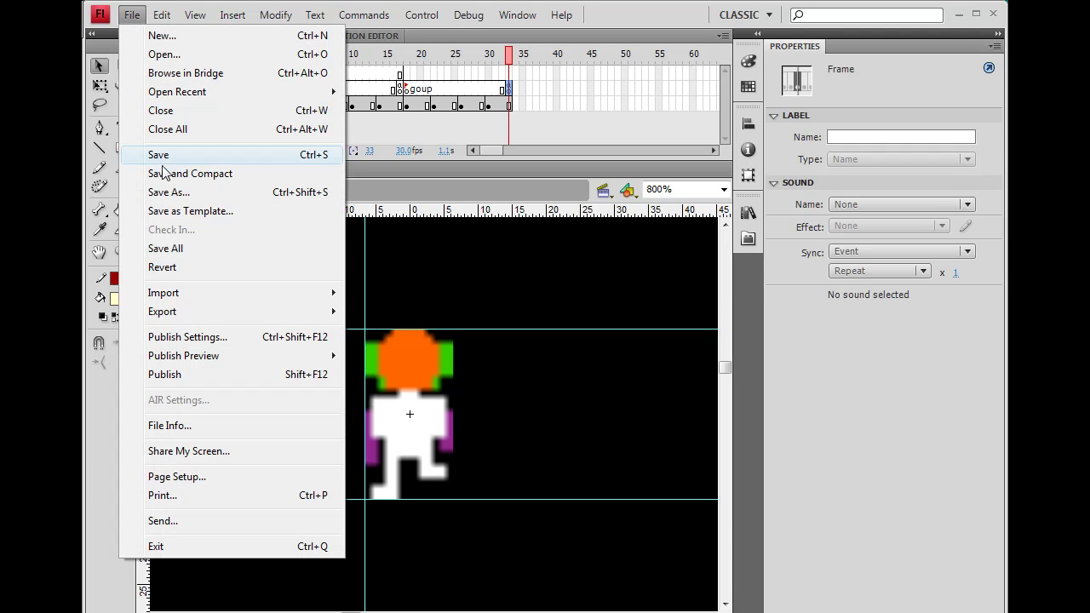
pyautogui.click(160, 155)
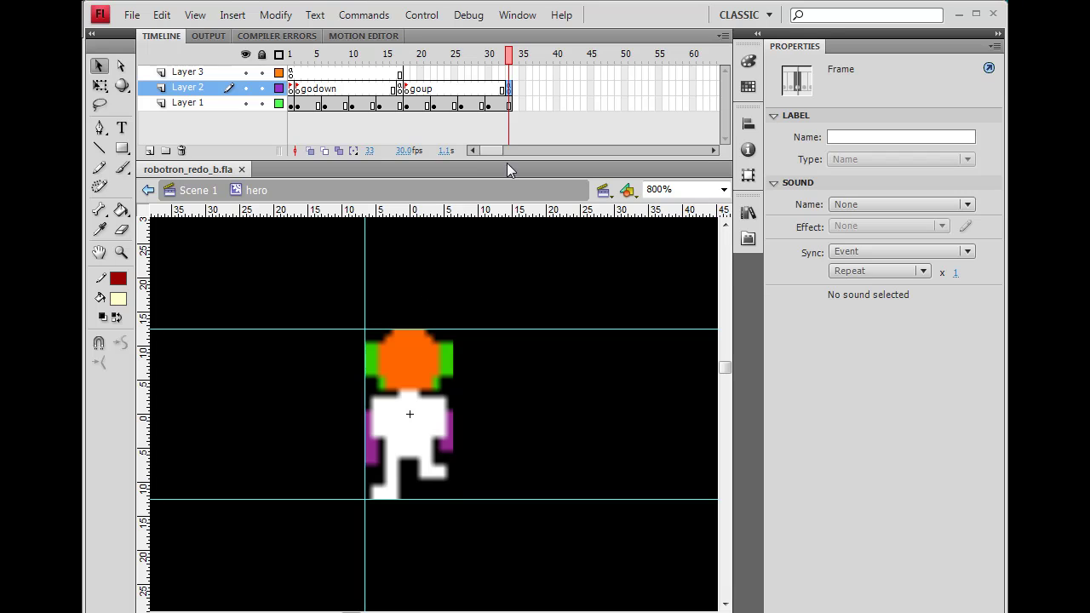
# Step: Check the goright label on frame 34 of Layer 2 and the hero side stand pose on Layer 1
pyautogui.moveTo(509, 53); pyautogui.dragTo(455, 58)
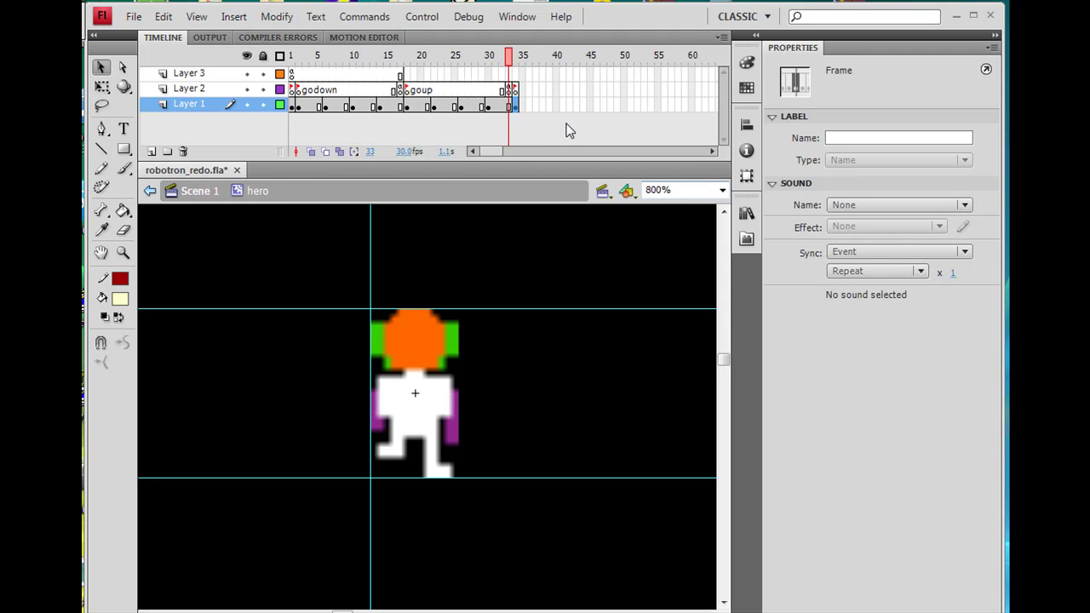
pyautogui.click(516, 89)
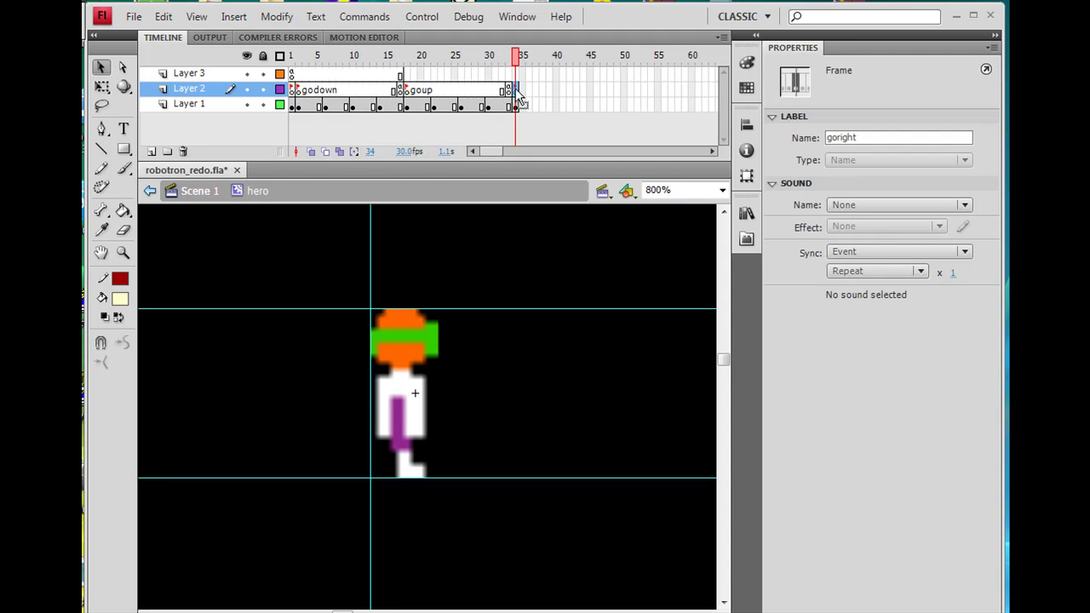
pyautogui.click(866, 136)
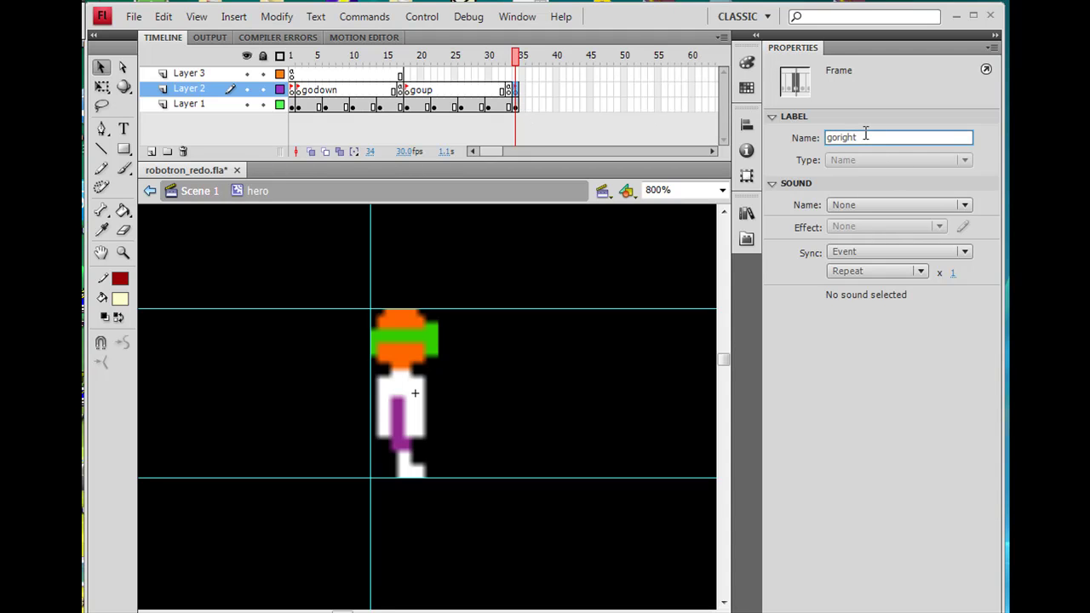
pyautogui.click(516, 106)
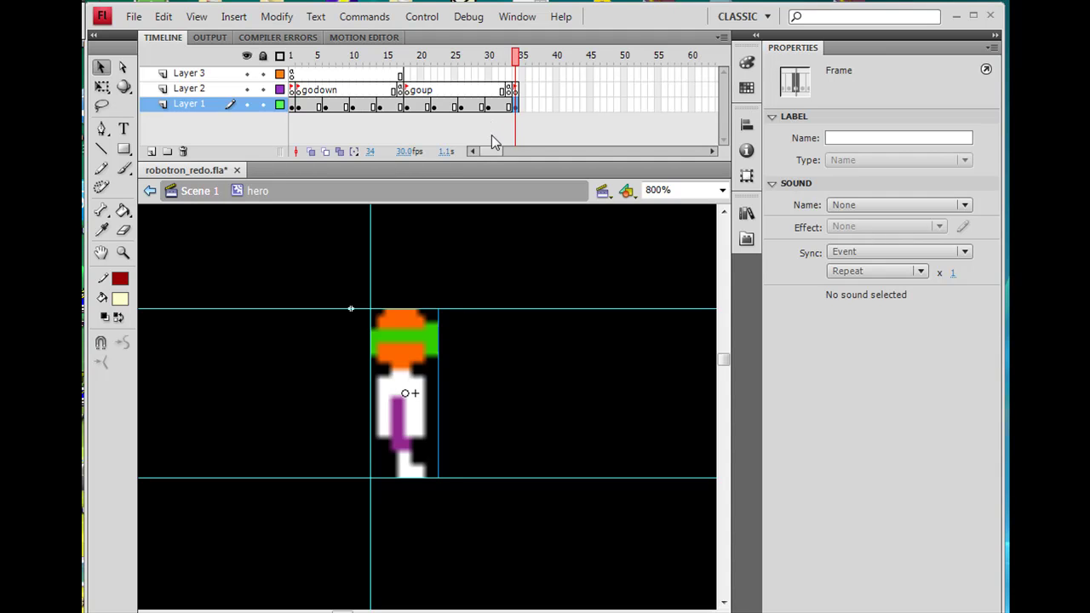
# Step: Show the rulers and add vertical guides at the right edge and centre of the hero back walk pose at frame 30
pyautogui.click(488, 106)
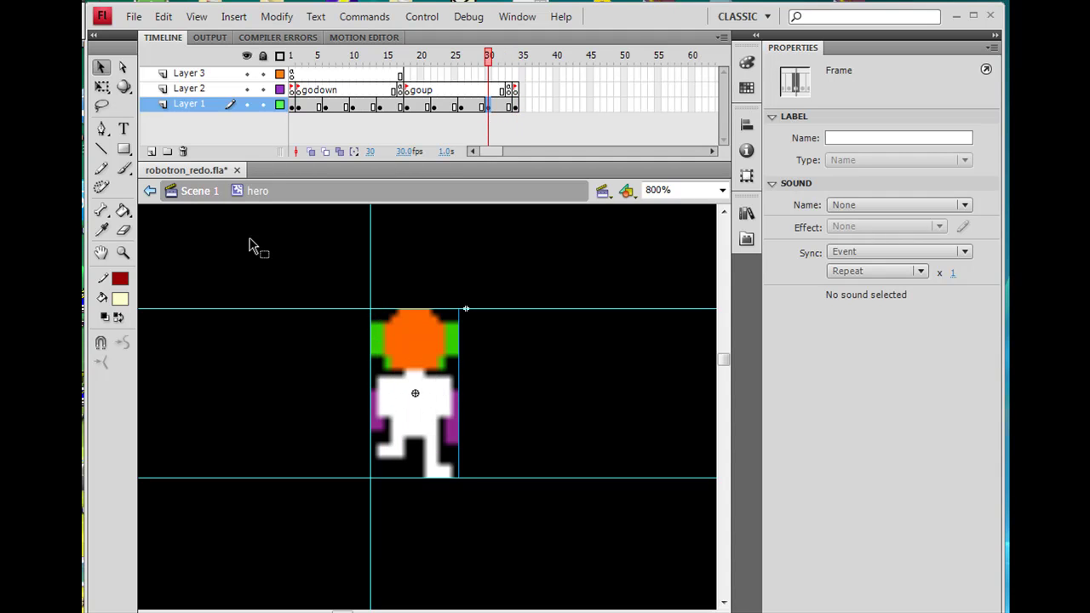
pyautogui.click(197, 18)
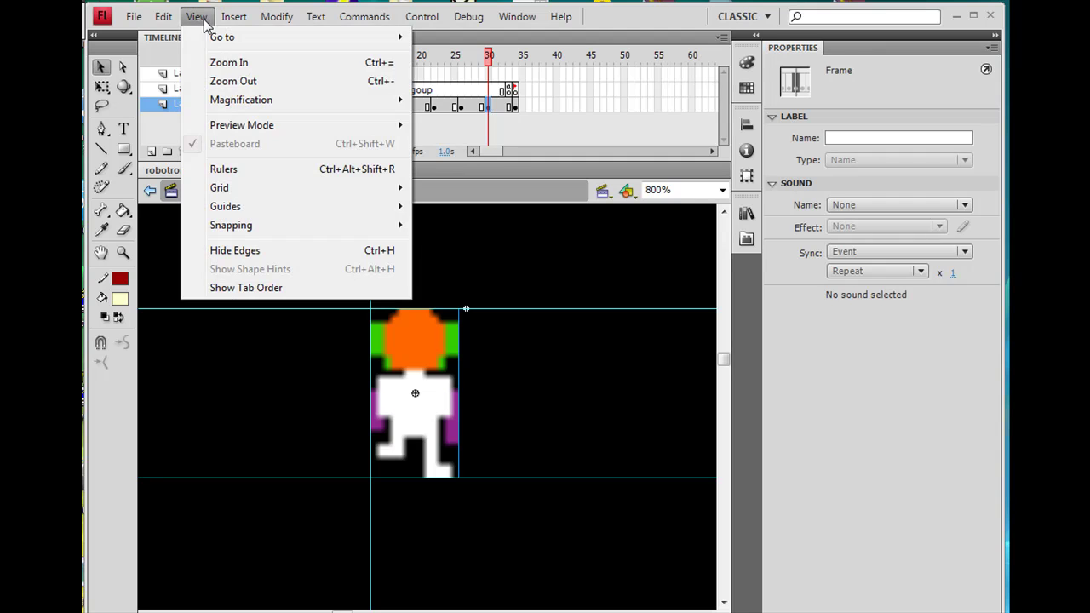
pyautogui.click(237, 176)
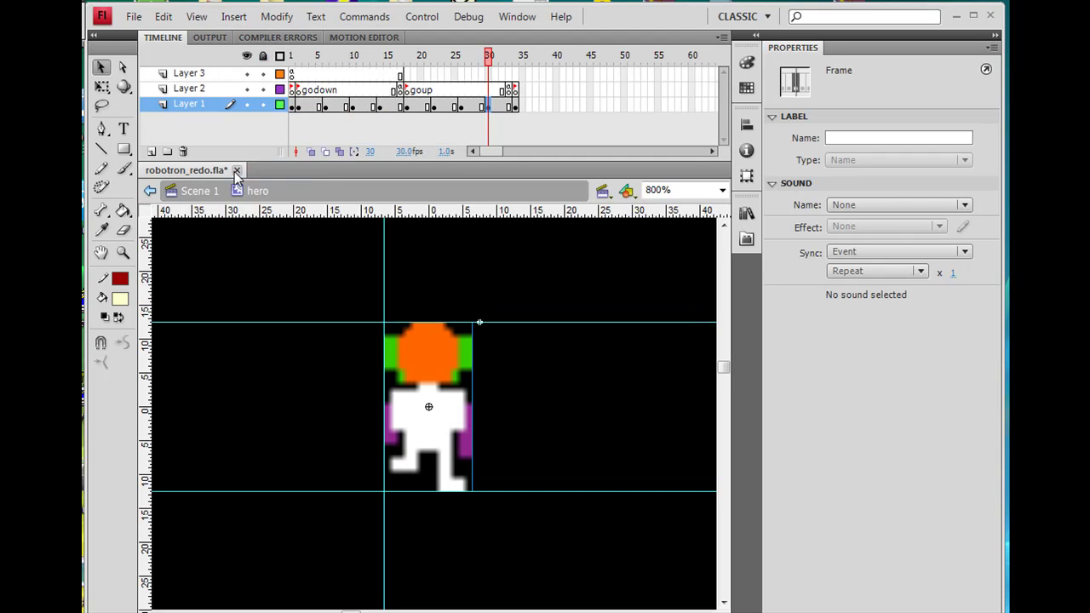
pyautogui.moveTo(148, 291); pyautogui.dragTo(472, 276)
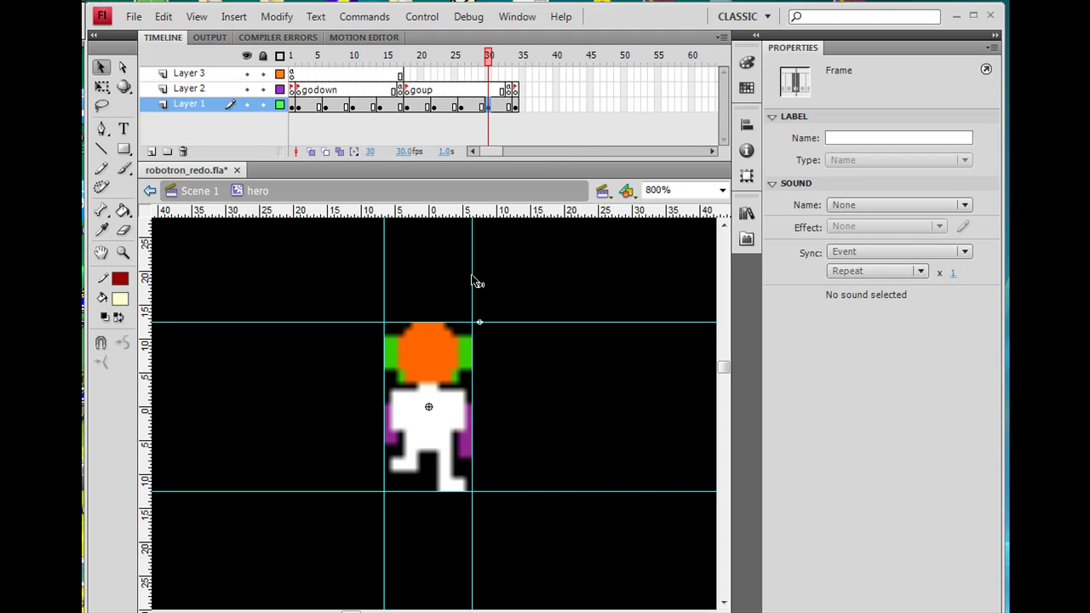
pyautogui.moveTo(147, 335); pyautogui.dragTo(428, 338)
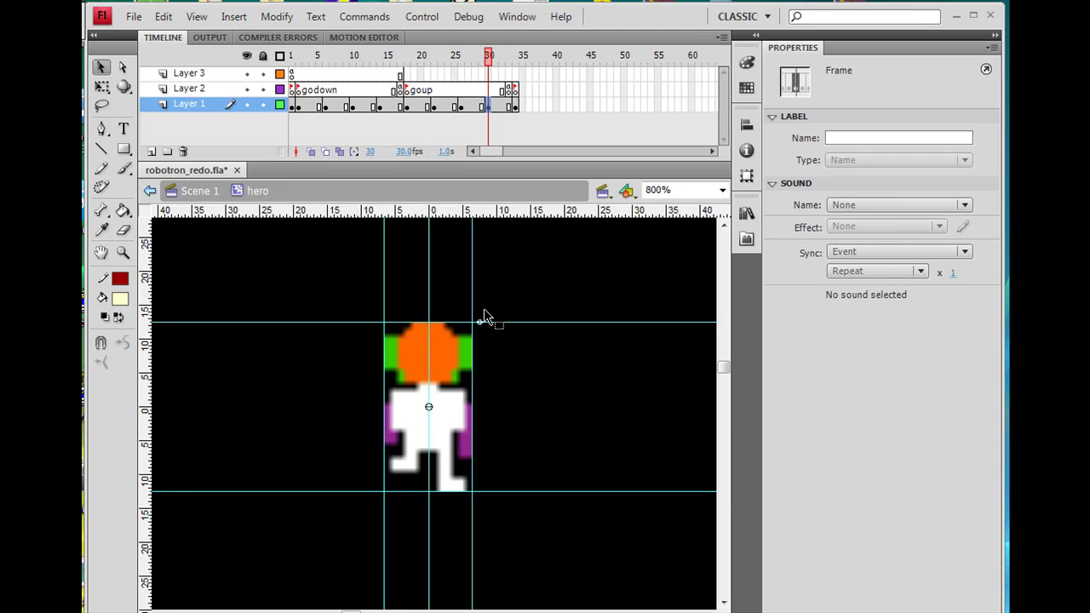
# Step: Move the hero side stand instance at frame 34 to X -8.0 on the centre guide and add a vertical guide at its left edge
pyautogui.click(514, 107)
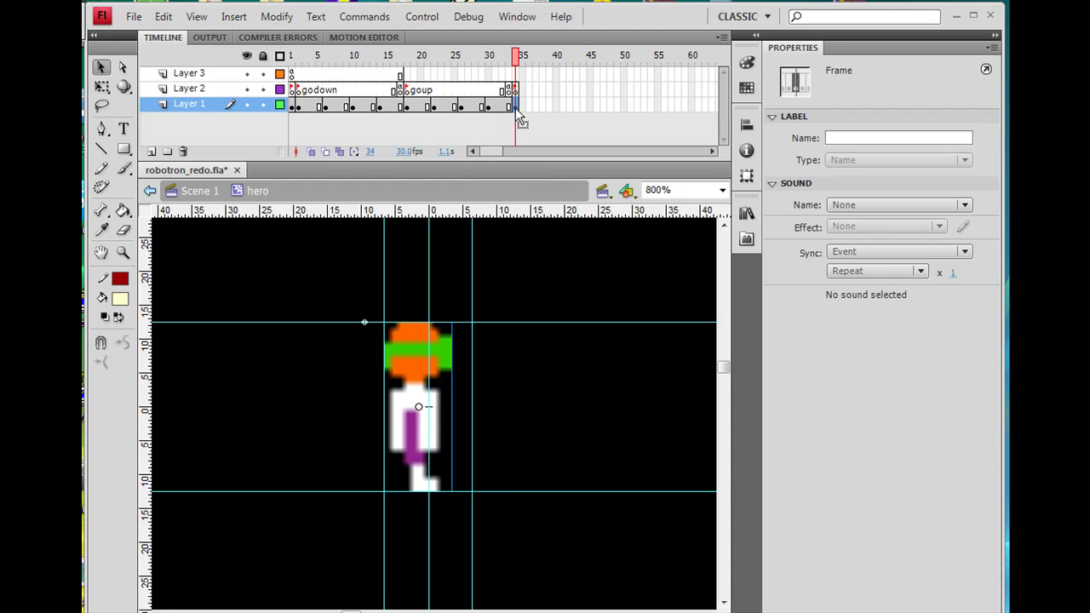
pyautogui.click(409, 349)
pyautogui.press('Right')
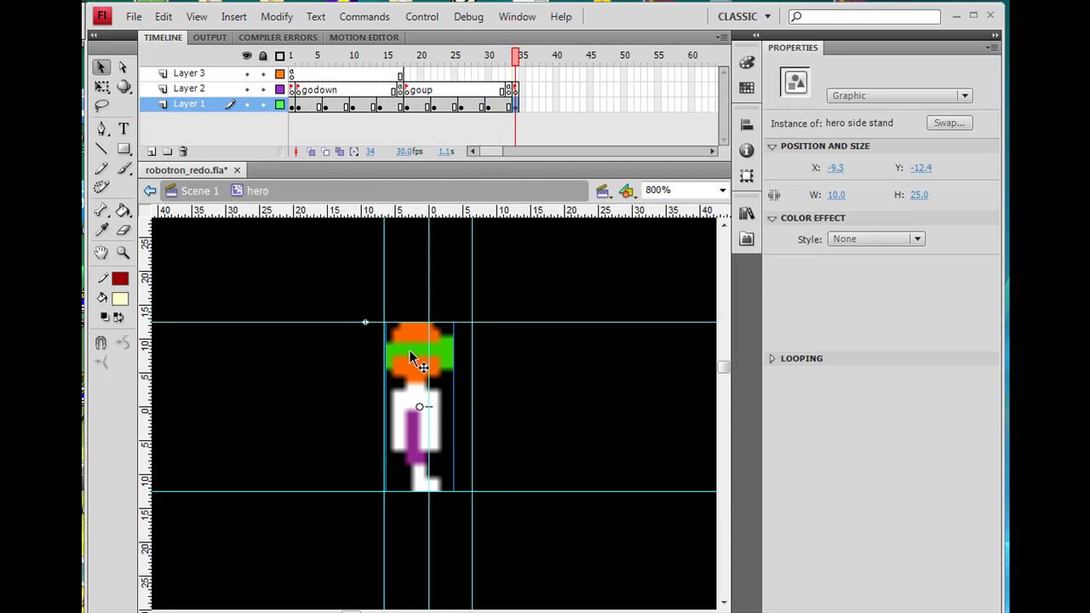
pyautogui.press('Right')
pyautogui.press('Right')
pyautogui.press('Right')
pyautogui.press('Right')
pyautogui.press('Right')
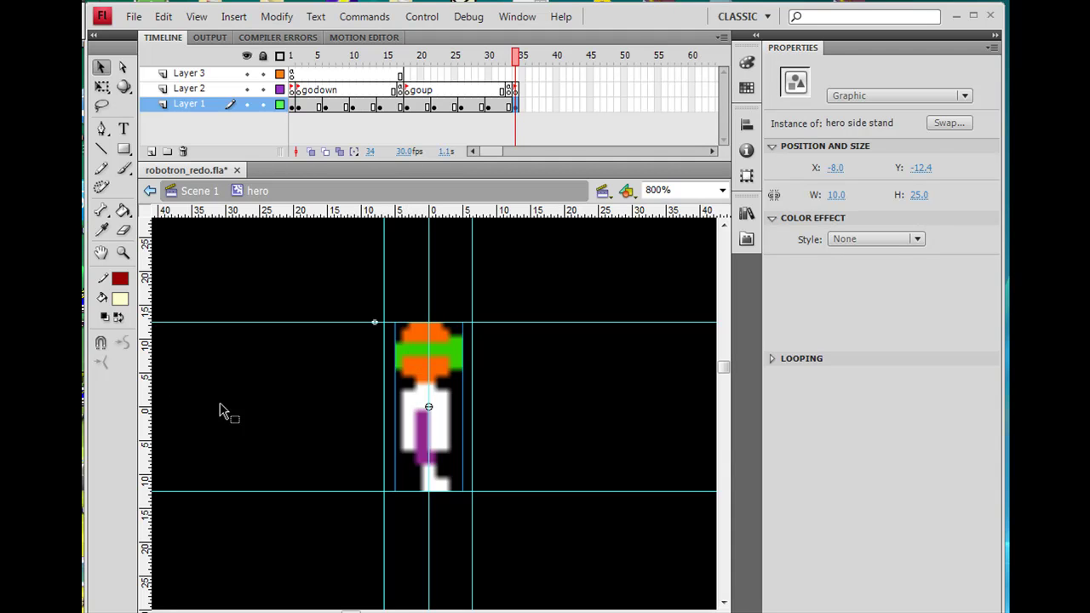
pyautogui.moveTo(145, 357); pyautogui.dragTo(394, 344)
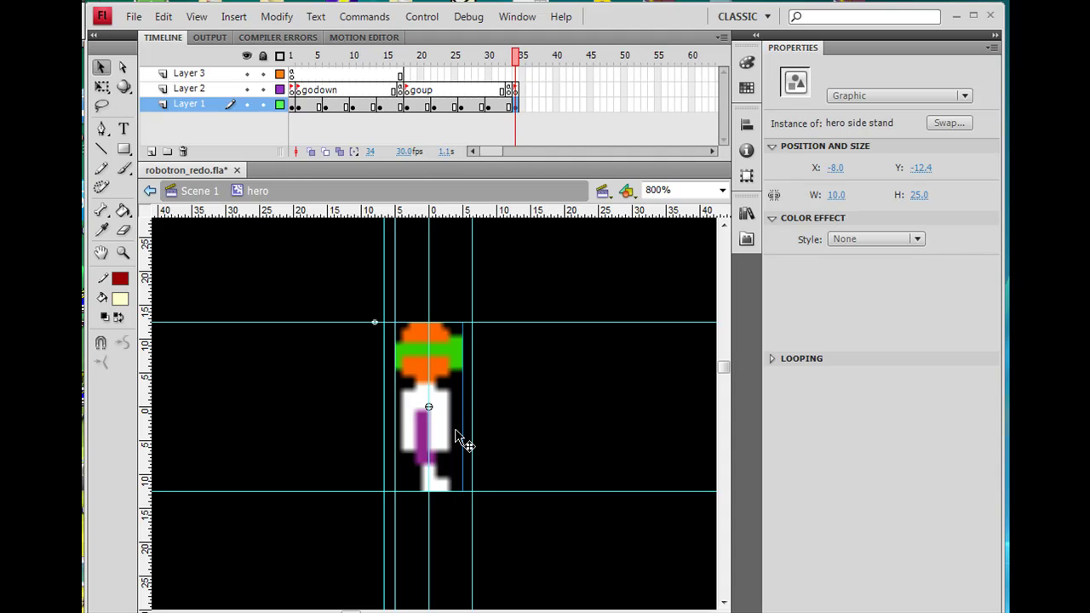
# Step: Hold the hero side stand pose through frame 37 of Layer 1 and insert a blank keyframe at frame 38
pyautogui.click(535, 106)
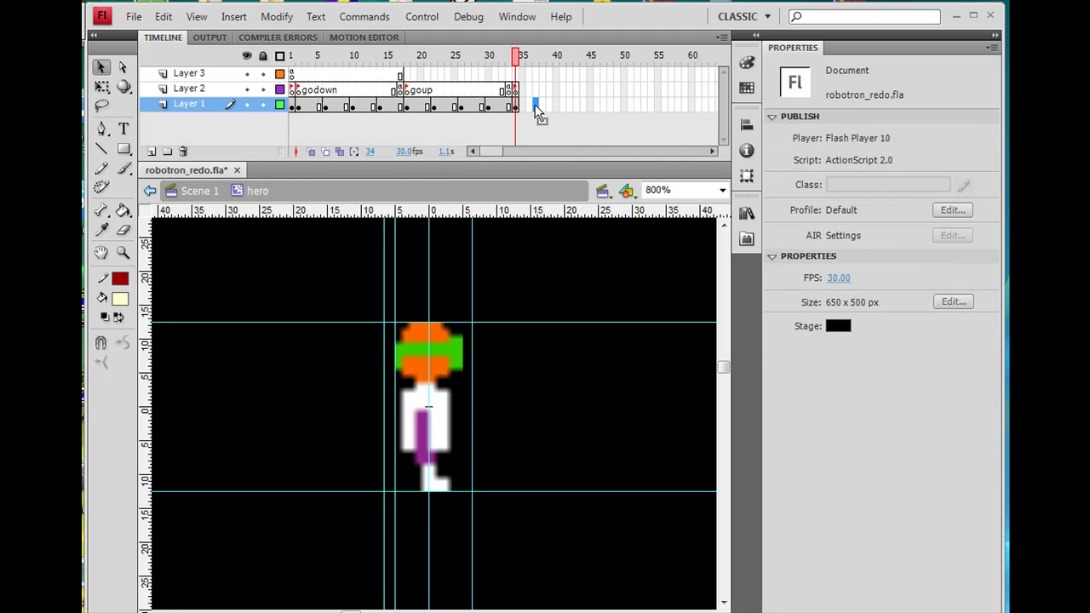
pyautogui.press('F6')
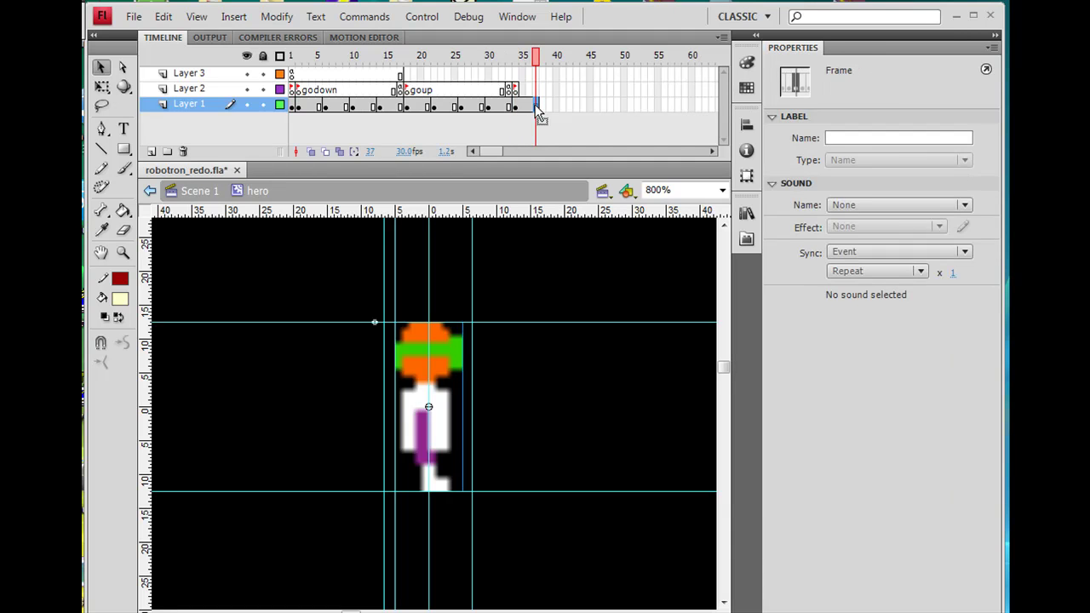
pyautogui.rightClick(540, 106)
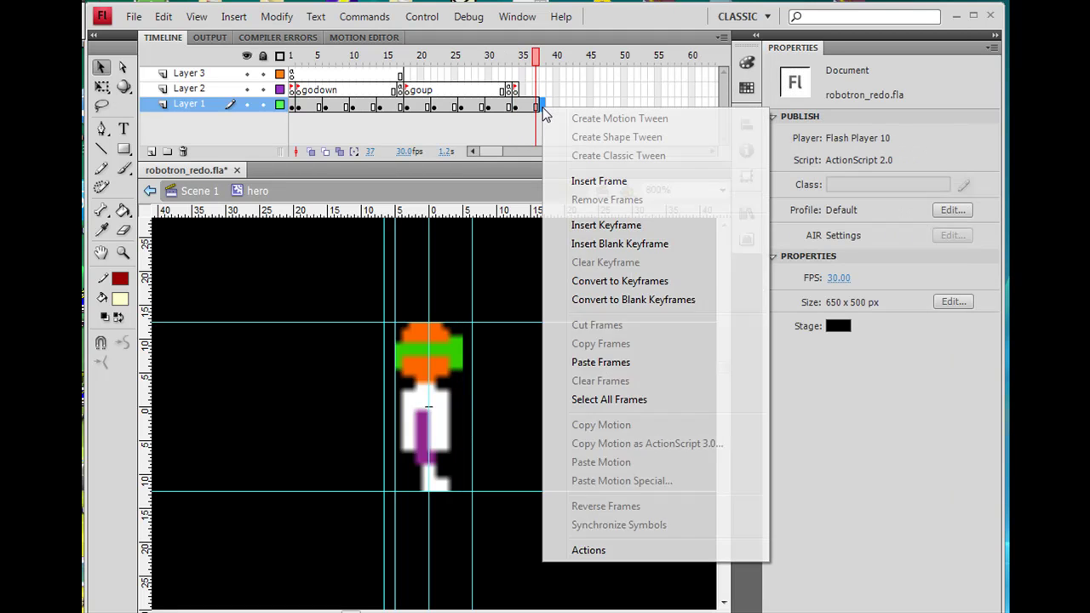
pyautogui.click(609, 244)
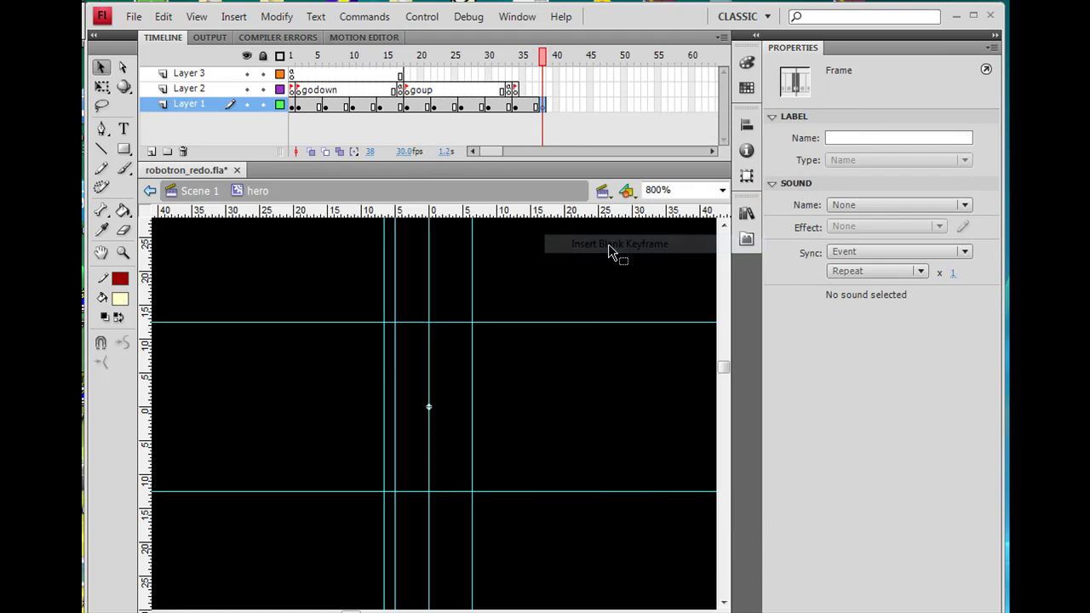
# Step: Place the hero side walk 1 symbol from the library among the guides at frame 38 of Layer 1
pyautogui.click(747, 213)
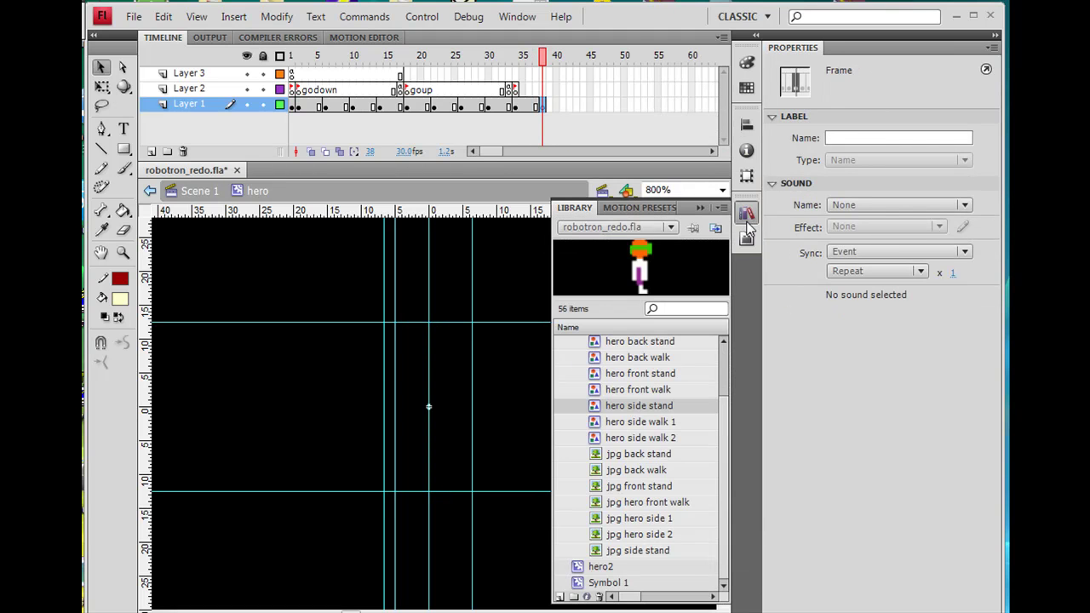
pyautogui.click(644, 422)
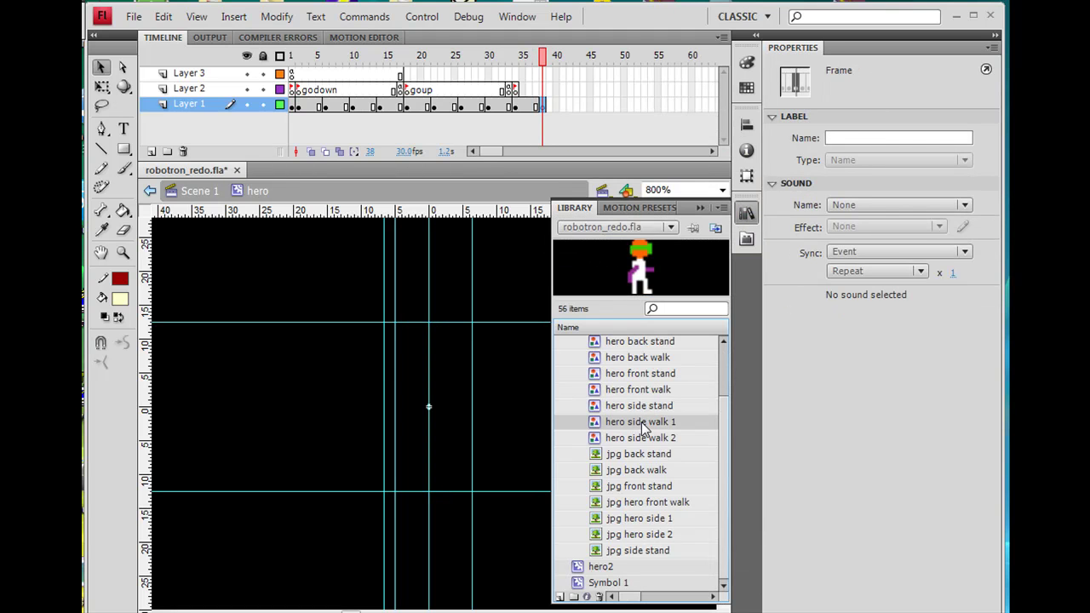
pyautogui.moveTo(645, 274)
pyautogui.mouseDown()
pyautogui.moveTo(462, 363)
pyautogui.moveTo(434, 409)
pyautogui.mouseUp()
pyautogui.press('Left')
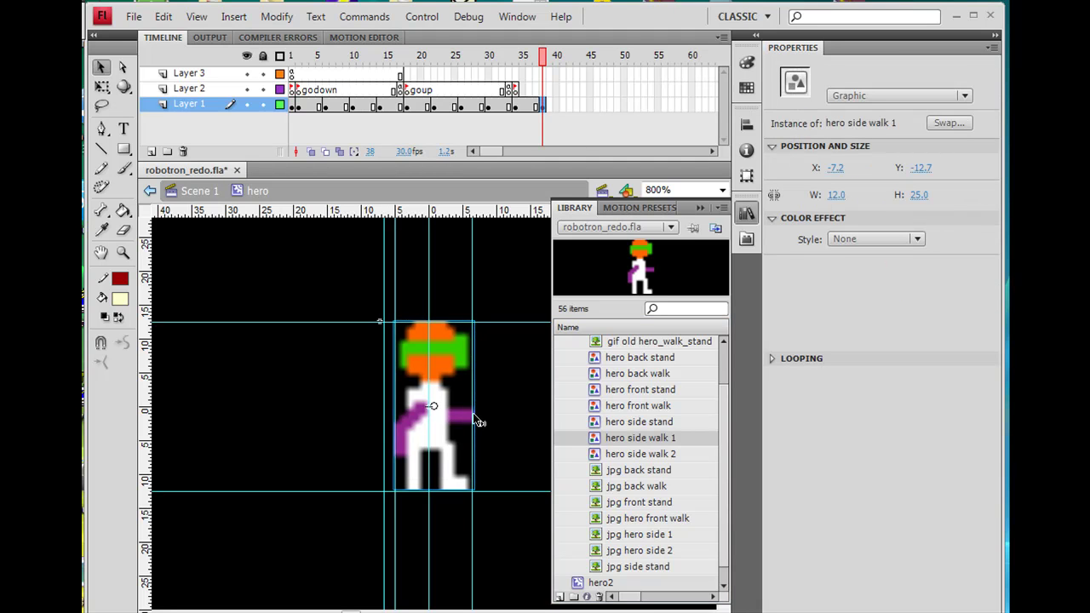
pyautogui.hotkey('ctrl', 'l')
# Step: Nudge the hero side walk 1 instance to X -8.0 and Y -12.4 so it lines up with the guides
pyautogui.press('Left')
pyautogui.press('Left')
pyautogui.press('Left')
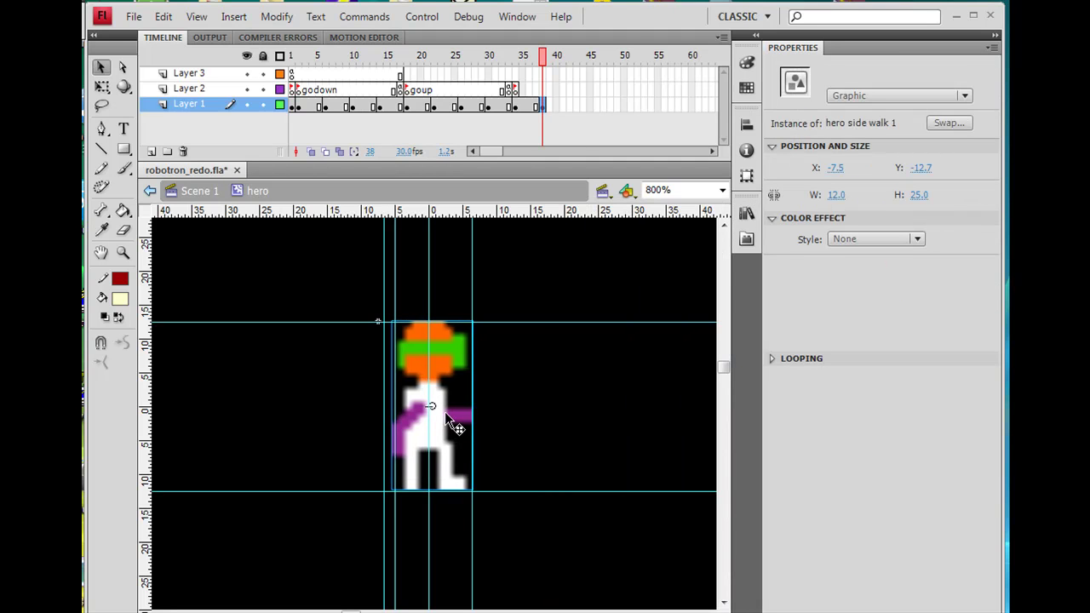
pyautogui.press('Left')
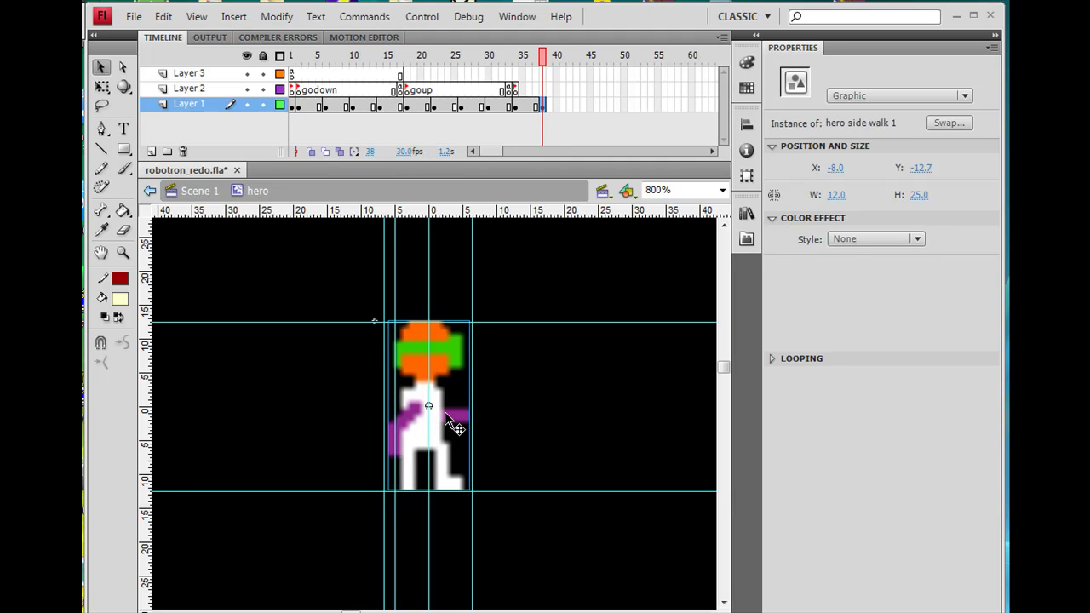
pyautogui.press('Down')
pyautogui.press('Down')
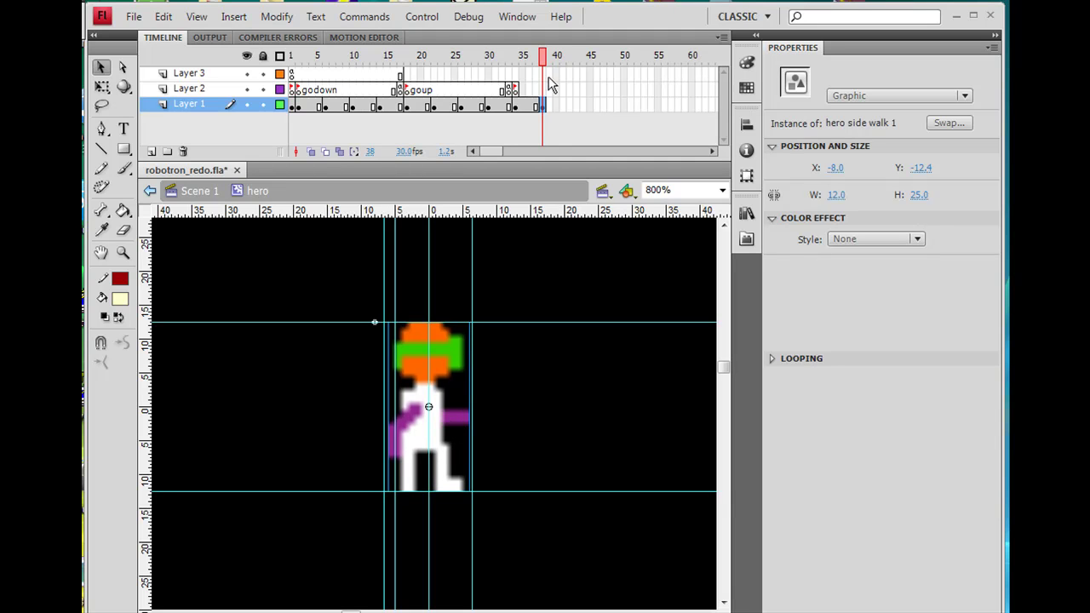
# Step: Compare hero side walk 1 with the side stand pose, nudge it to X -7.9 and hold it through frame 41
pyautogui.moveTo(543, 56); pyautogui.dragTo(544, 57)
pyautogui.click(544, 57)
pyautogui.click(471, 350)
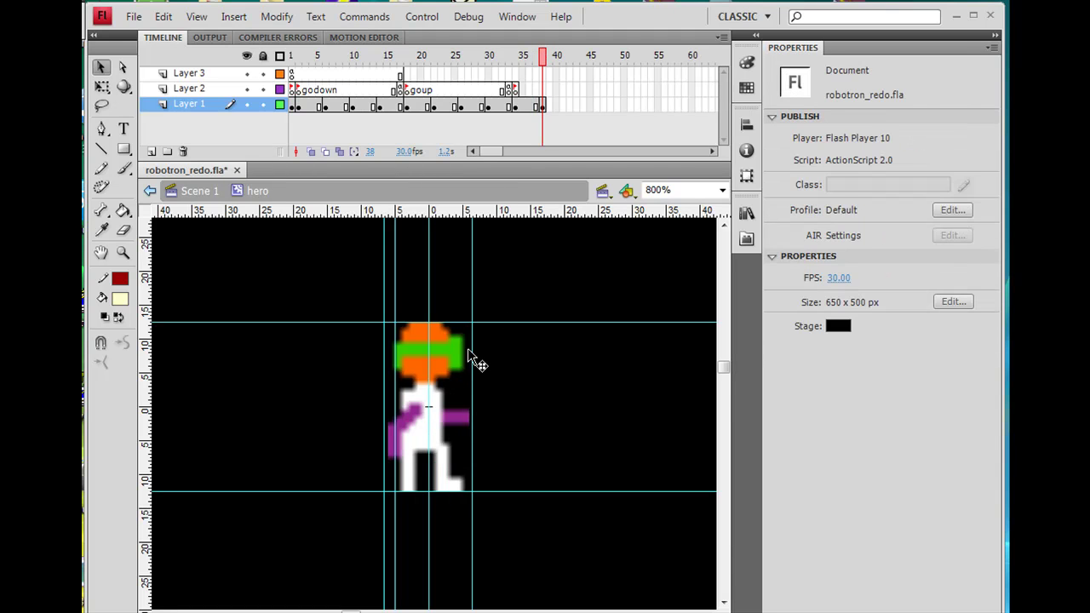
pyautogui.click(444, 345)
pyautogui.moveTo(443, 345); pyautogui.dragTo(444, 345)
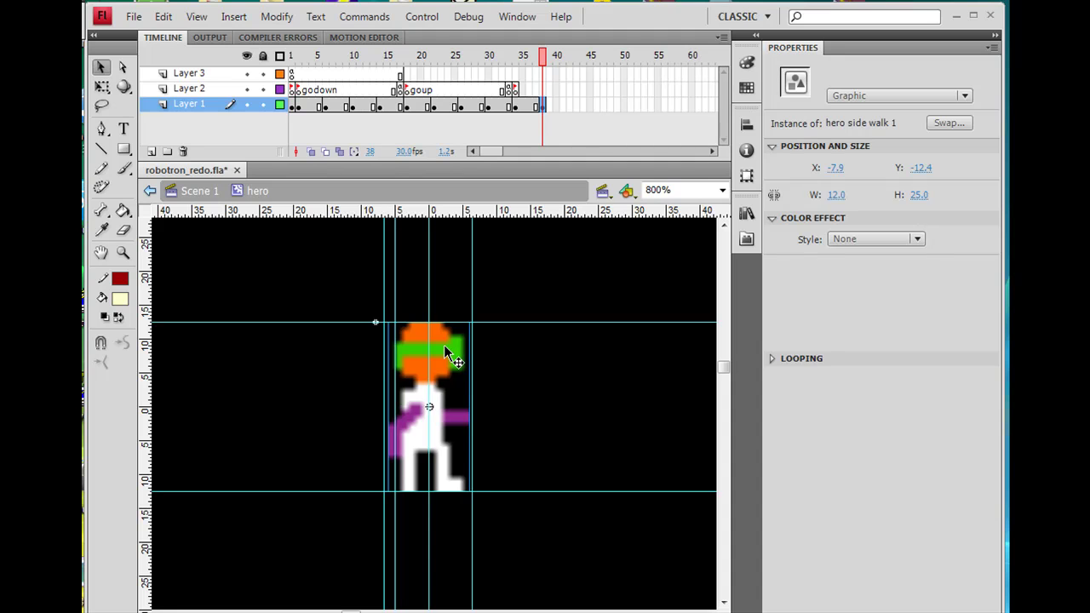
pyautogui.moveTo(545, 61)
pyautogui.mouseDown()
pyautogui.moveTo(532, 63)
pyautogui.moveTo(545, 66)
pyautogui.mouseUp()
pyautogui.click(563, 106)
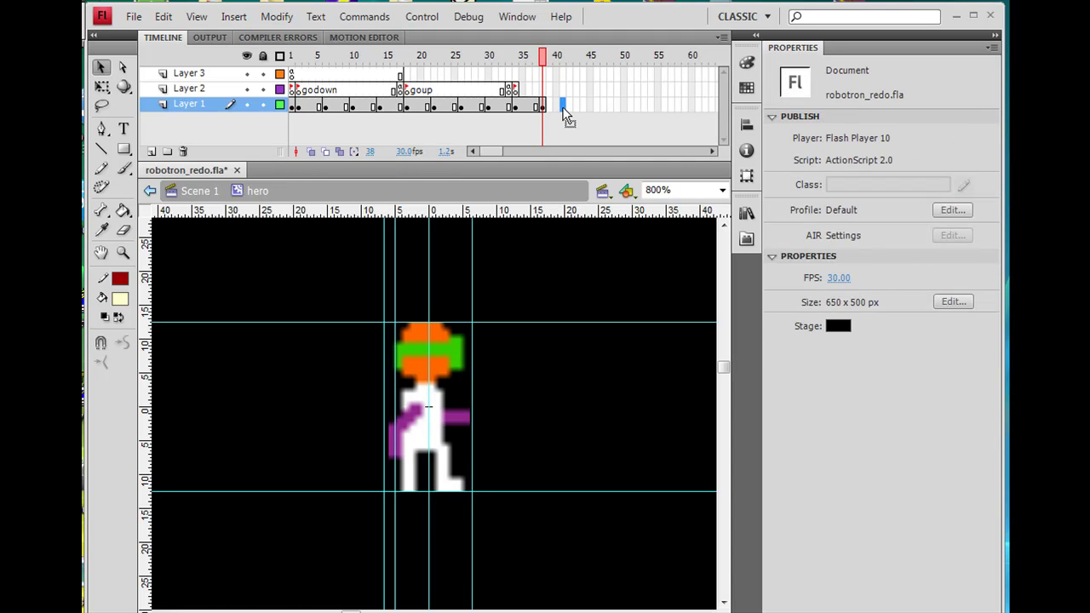
pyautogui.press('F6')
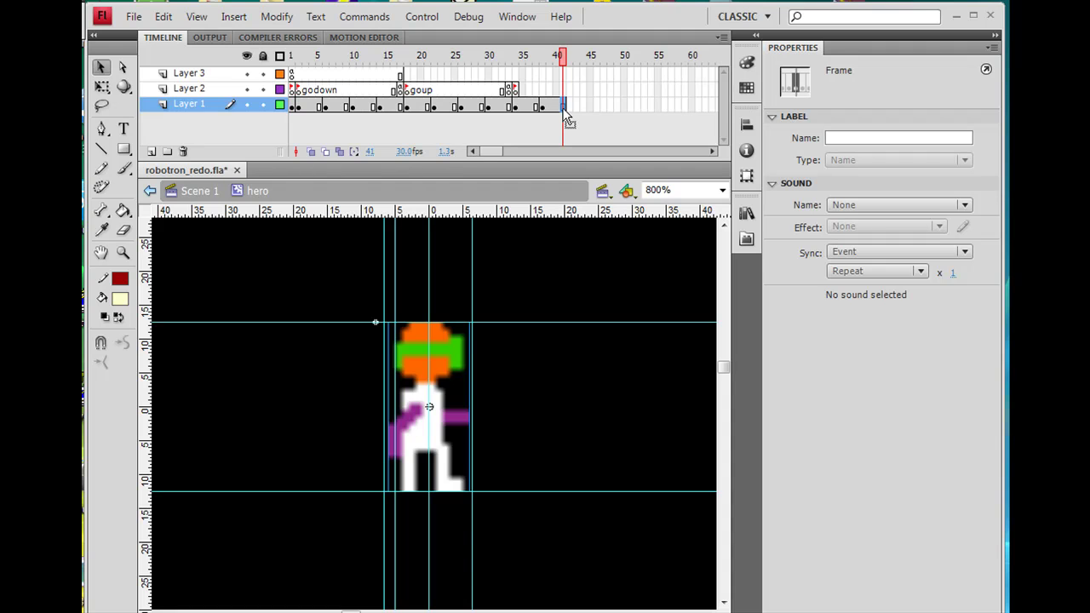
# Step: Copy the hero side stand keyframe from frame 34 of Layer 1 to frame 42 and hold it through frame 45
pyautogui.rightClick(515, 104)
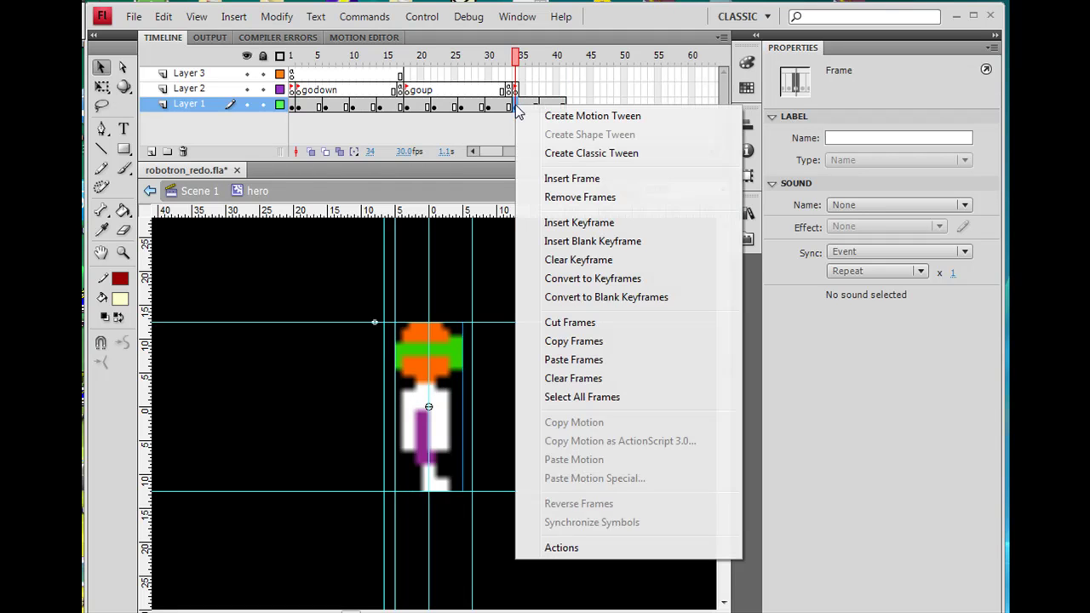
pyautogui.click(570, 343)
pyautogui.rightClick(568, 105)
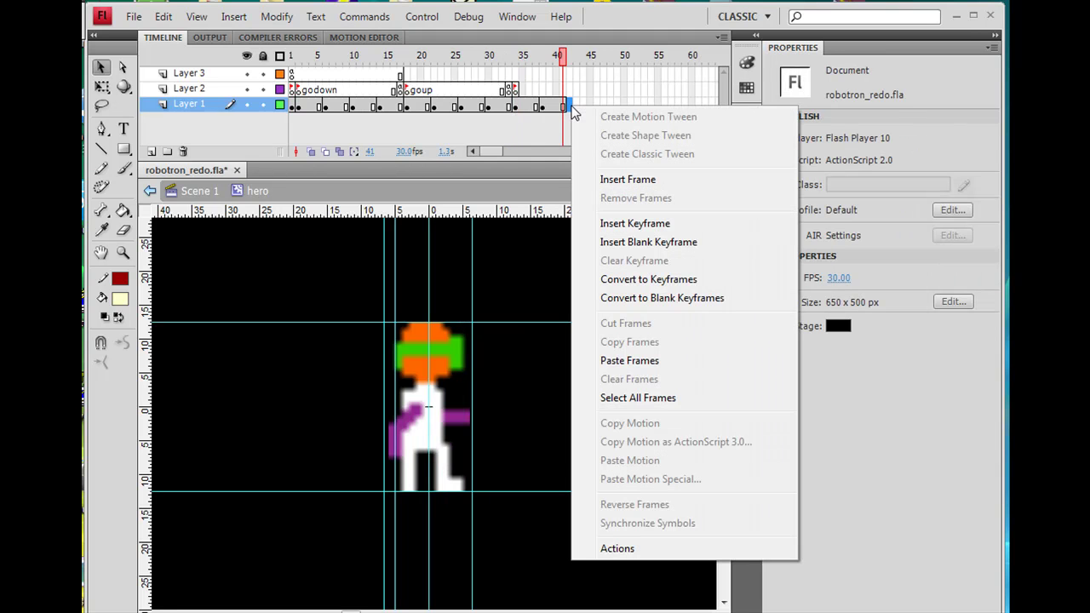
pyautogui.click(628, 362)
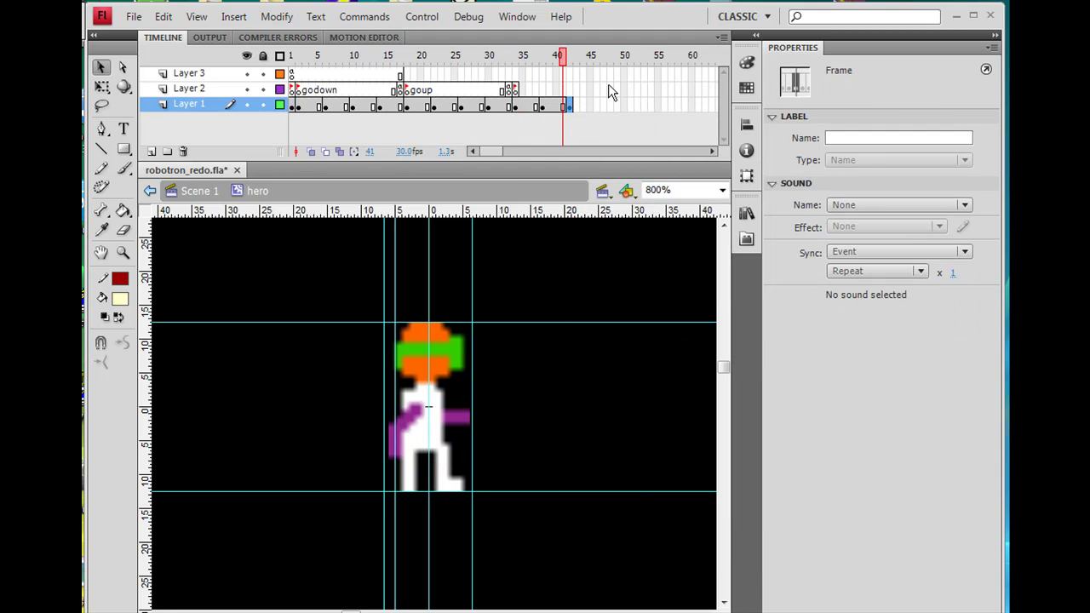
pyautogui.click(592, 108)
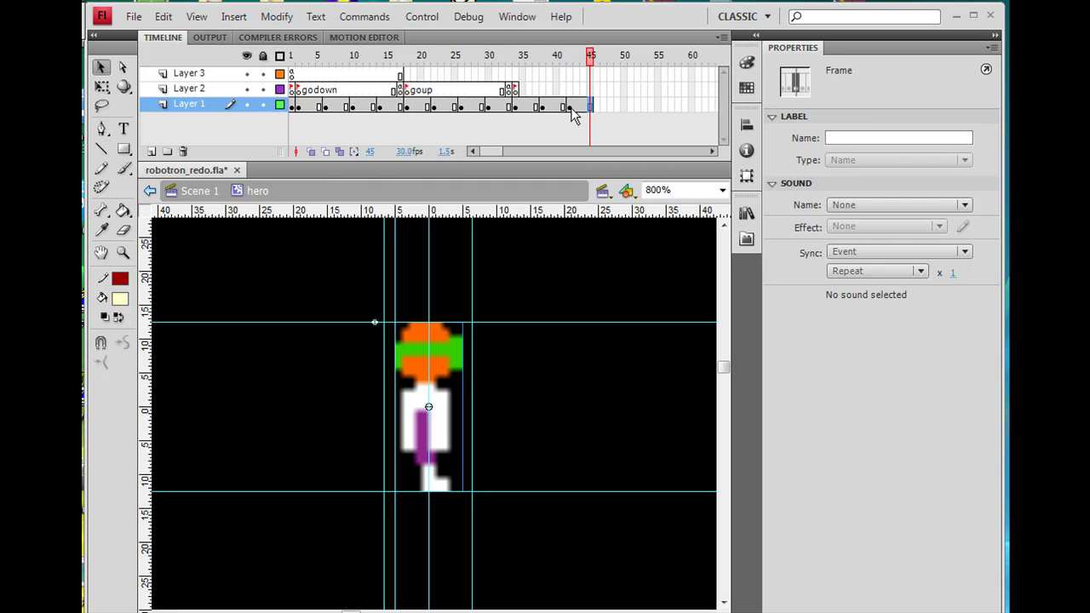
# Step: Insert a blank keyframe at frame 46 of Layer 1 and place the hero side walk 2 symbol from the library among the guides
pyautogui.rightClick(597, 105)
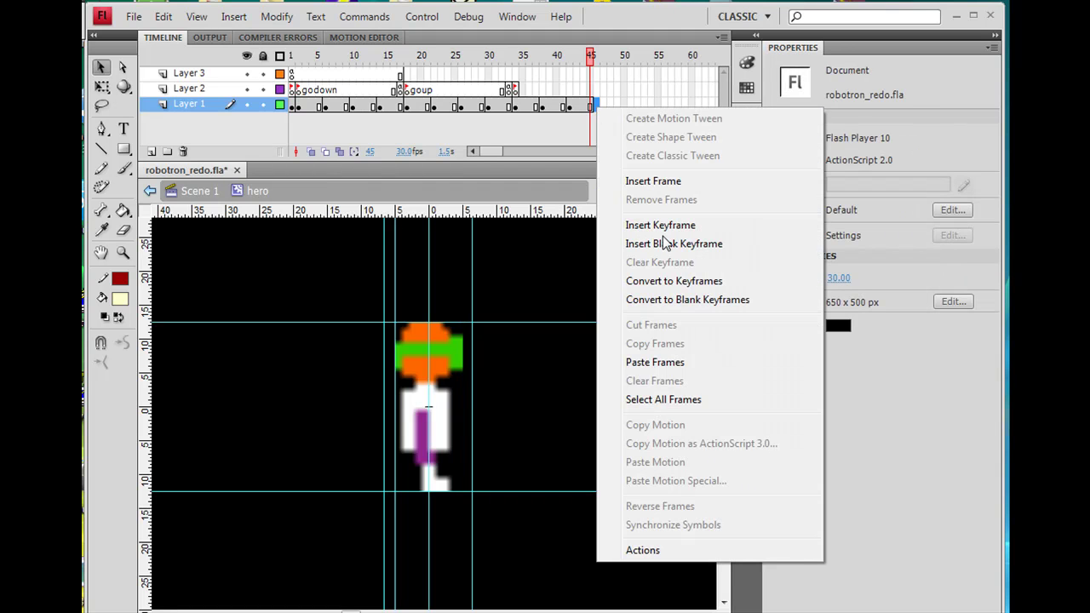
pyautogui.click(655, 246)
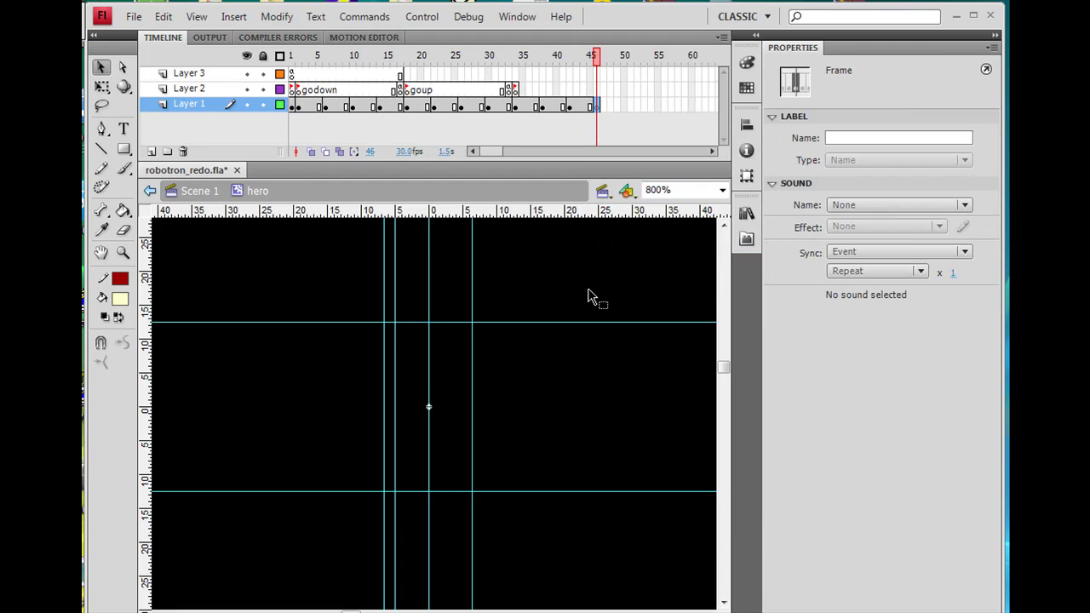
pyautogui.click(746, 214)
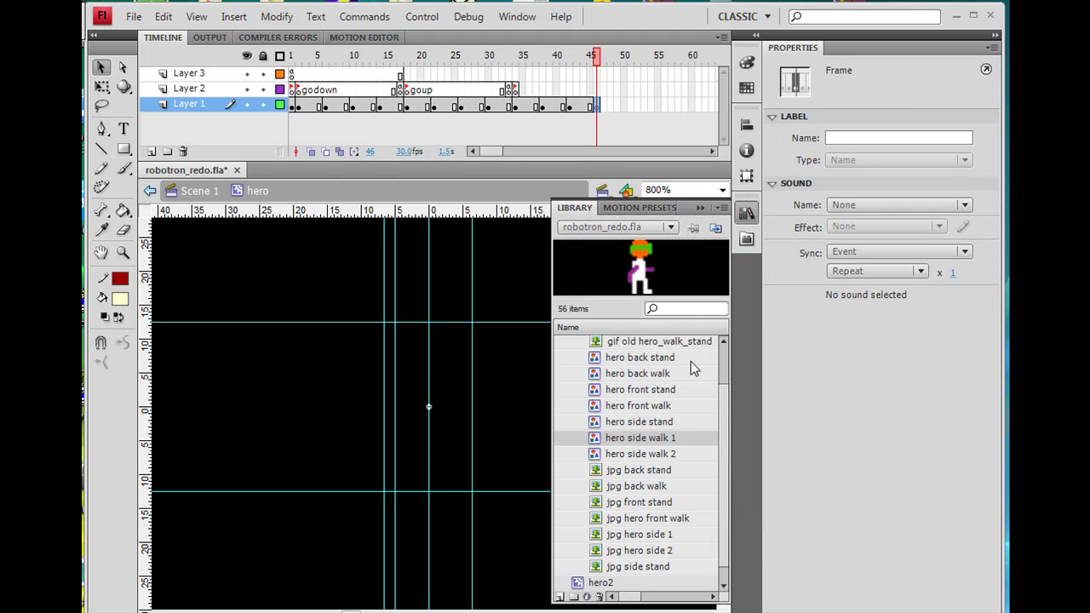
pyautogui.click(650, 454)
pyautogui.moveTo(643, 273); pyautogui.dragTo(435, 402)
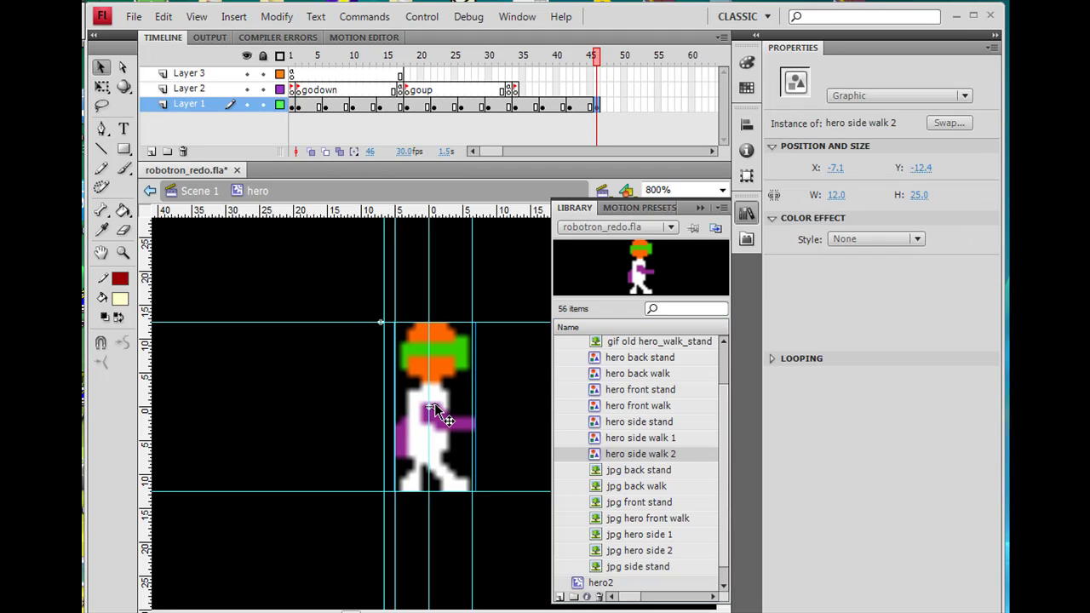
# Step: Nudge the hero side walk 2 instance to X -8.0 so it lines up with the guides
pyautogui.press('Left')
pyautogui.press('Left')
pyautogui.press('Left')
pyautogui.press('Left')
pyautogui.press('Left')
pyautogui.press('Left')
pyautogui.press('Left')
pyautogui.press('Left')
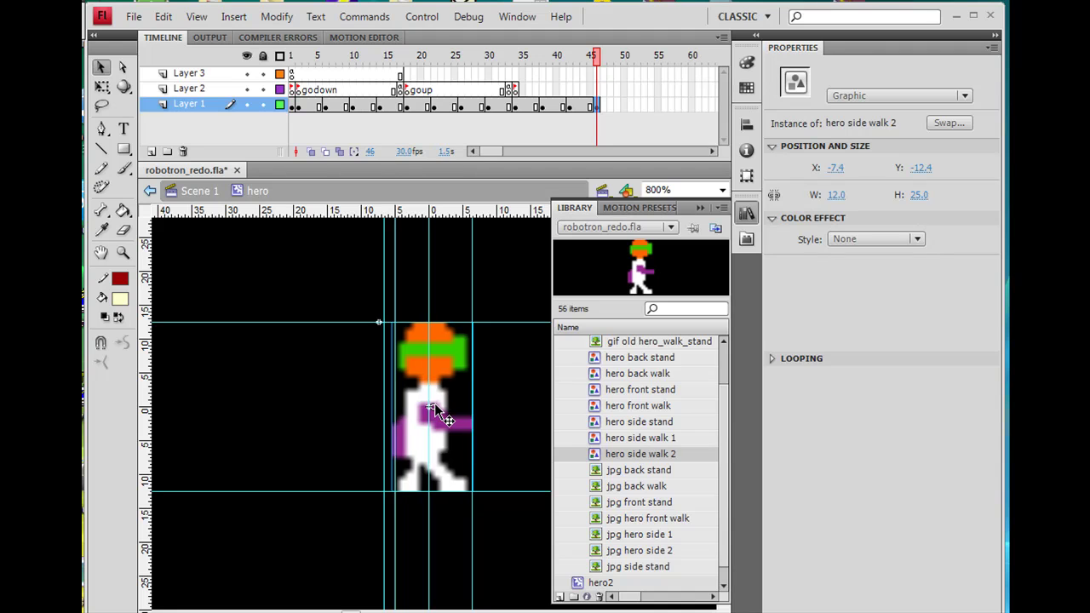
pyautogui.press('Left')
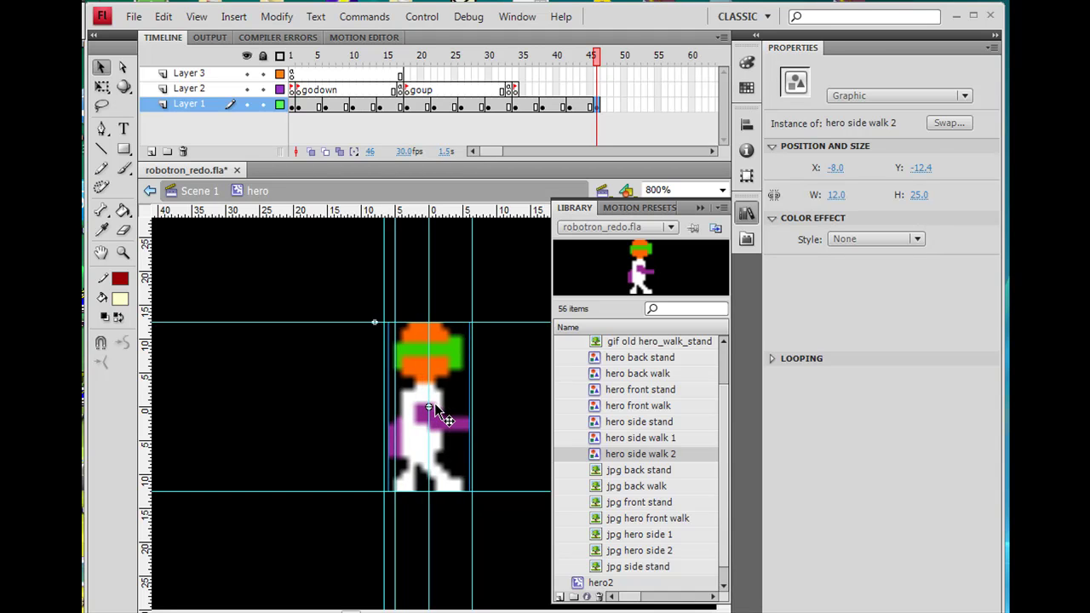
# Step: Compare hero side walk 2 at frame 46 with the side stand pose at frame 45 to check their alignment
pyautogui.hotkey('ctrl', 'l')
pyautogui.click(591, 56)
pyautogui.click(596, 57)
pyautogui.click(592, 57)
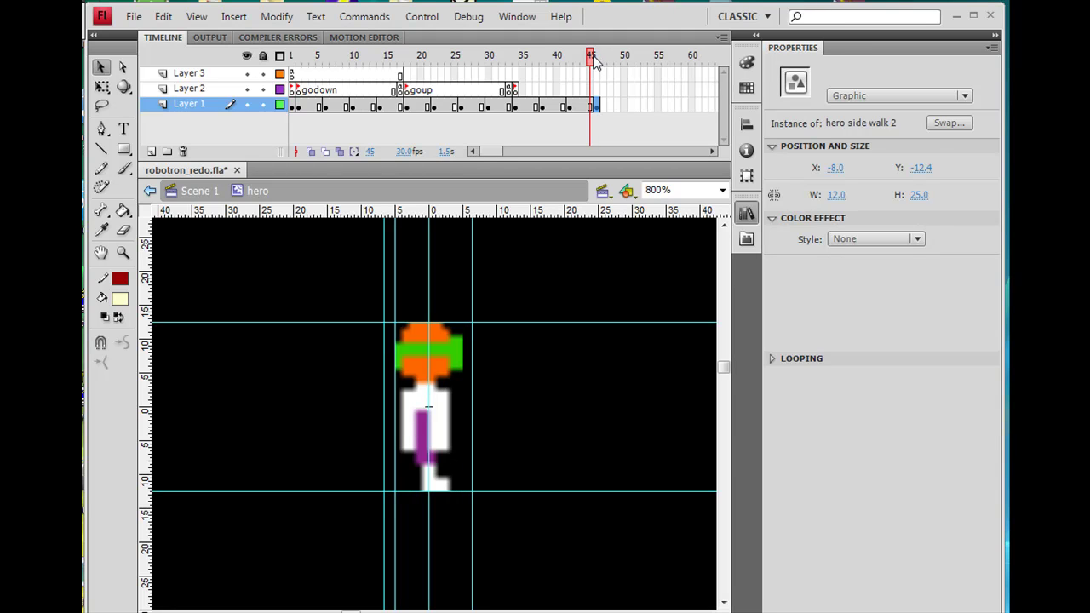
pyautogui.click(597, 57)
pyautogui.click(591, 57)
pyautogui.moveTo(591, 57)
pyautogui.mouseDown()
pyautogui.moveTo(557, 61)
pyautogui.moveTo(599, 70)
pyautogui.mouseUp()
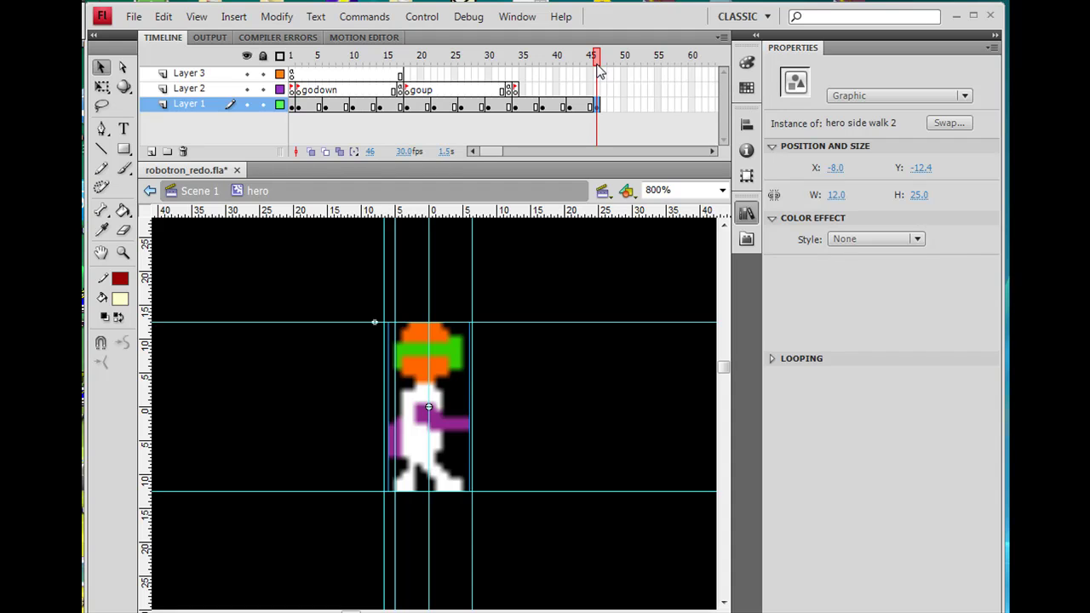
pyautogui.click(599, 70)
pyautogui.click(448, 351)
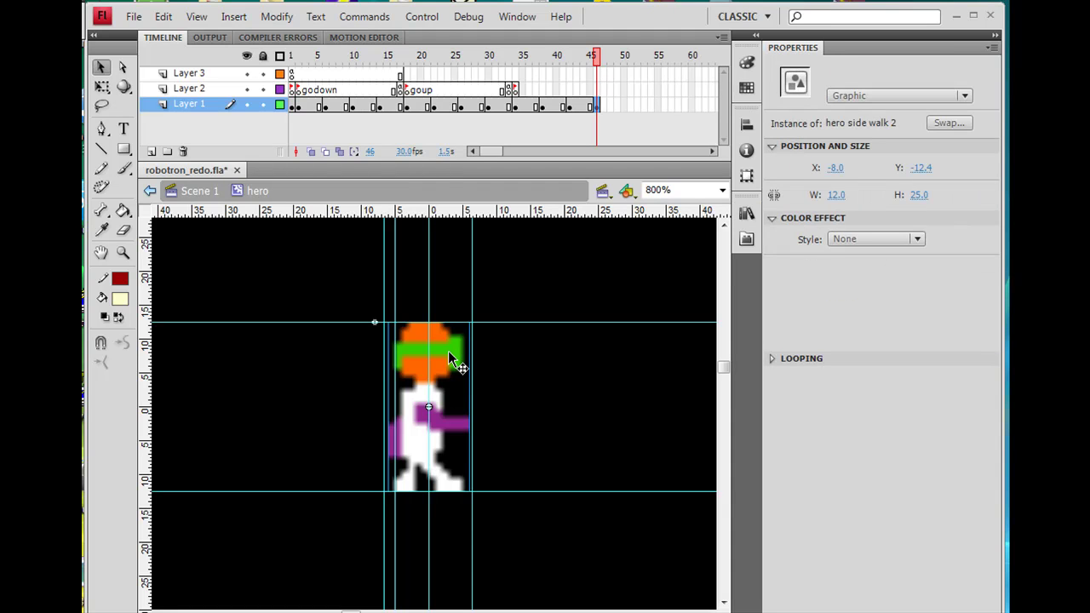
pyautogui.click(546, 389)
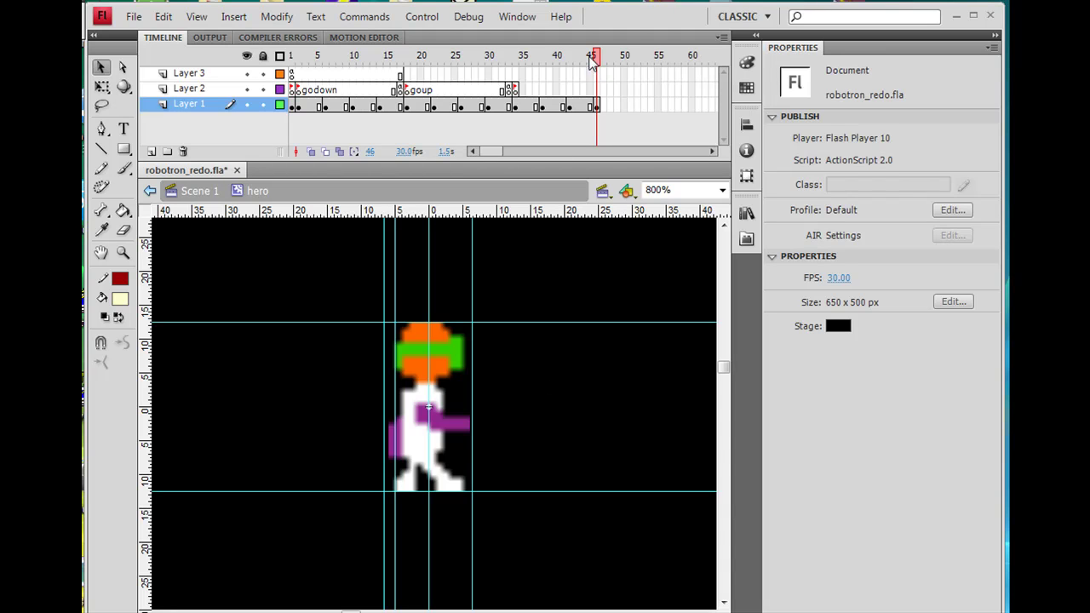
# Step: Hold the hero side walk 2 pose on Layer 1 through frame 49
pyautogui.moveTo(600, 64)
pyautogui.mouseDown()
pyautogui.moveTo(525, 70)
pyautogui.moveTo(591, 68)
pyautogui.moveTo(603, 78)
pyautogui.mouseUp()
pyautogui.press('F5')
pyautogui.moveTo(620, 63)
pyautogui.mouseDown()
pyautogui.moveTo(521, 64)
pyautogui.moveTo(621, 69)
pyautogui.moveTo(526, 68)
pyautogui.moveTo(608, 66)
pyautogui.mouseUp()
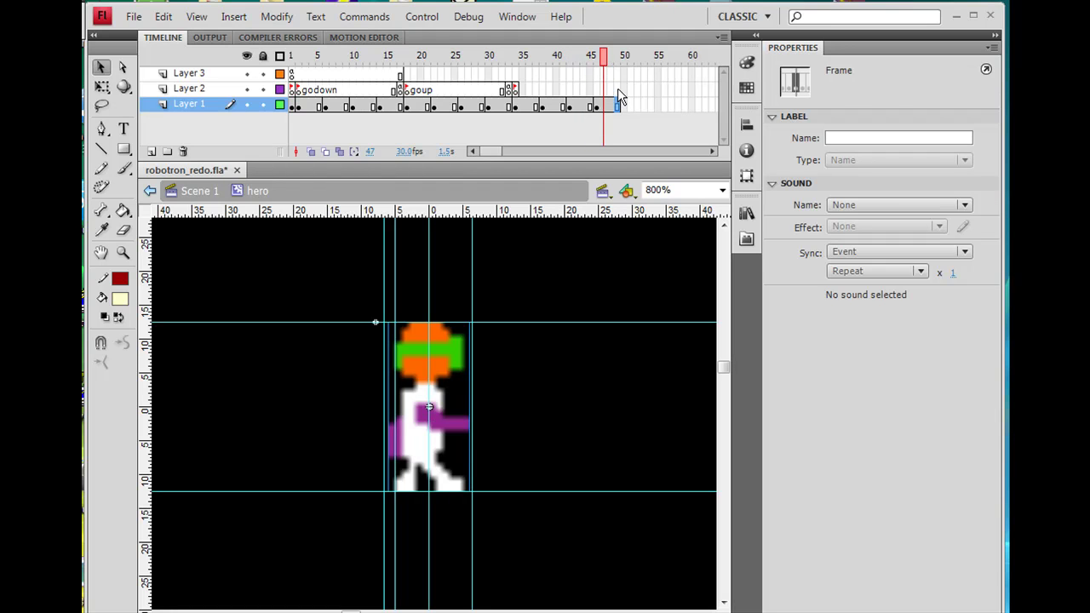
# Step: Add a keyframe at frame 49 of Layer 2 with the script this.gotoAndPlay("goright");
pyautogui.click(617, 88)
pyautogui.press('F6')
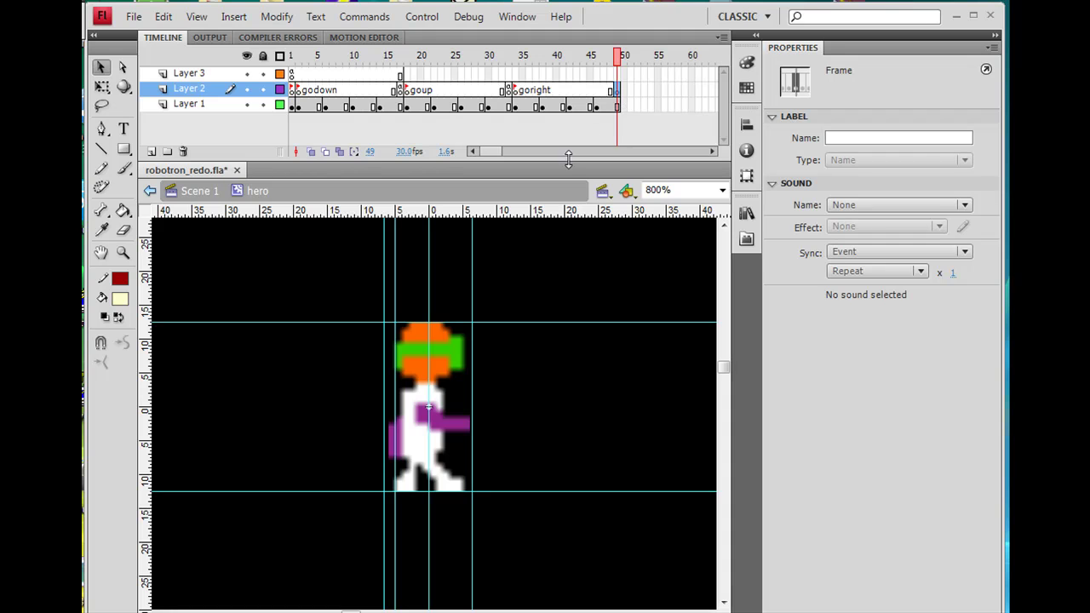
pyautogui.press('F9')
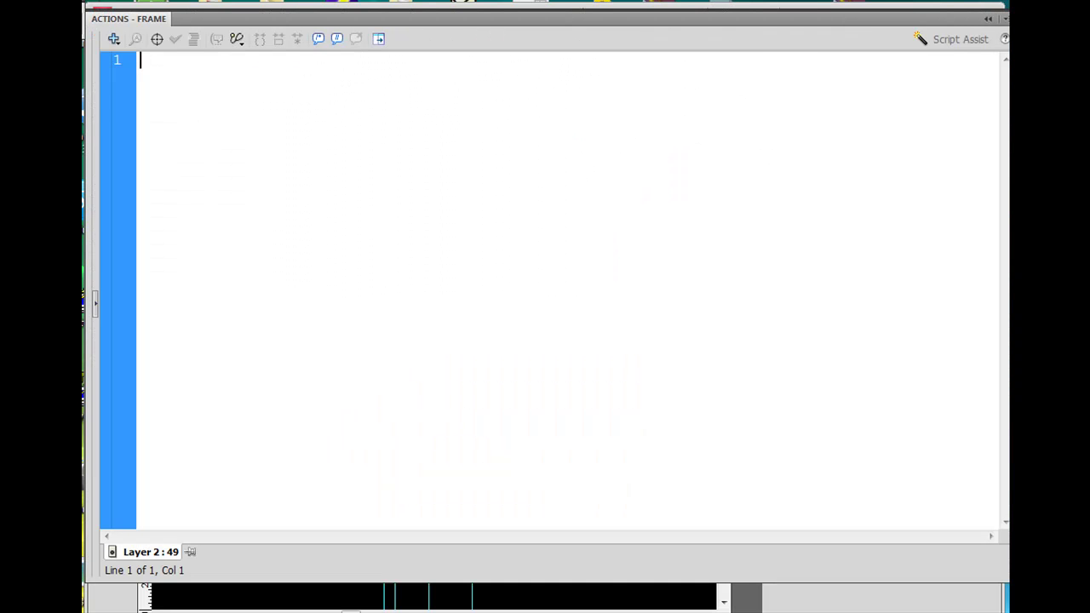
pyautogui.write('this')
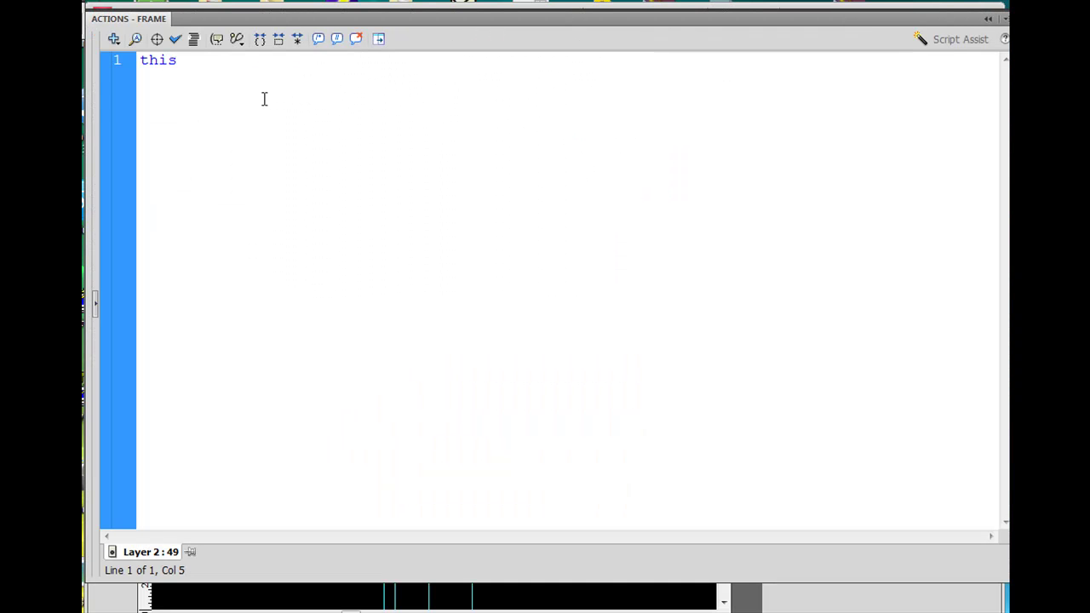
pyautogui.write('.gotoAndPlay')
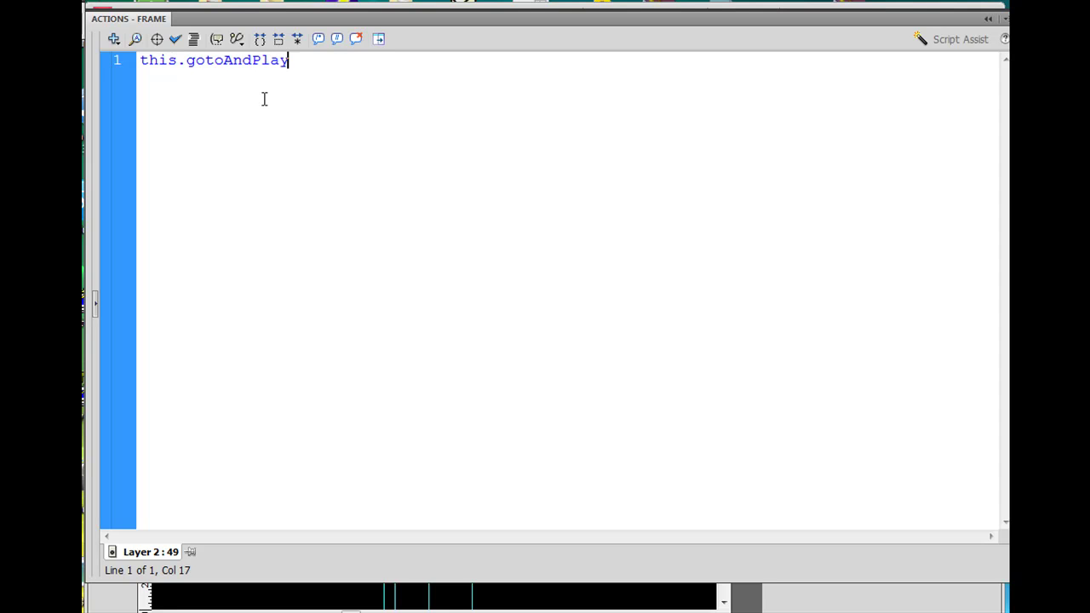
pyautogui.write('(')
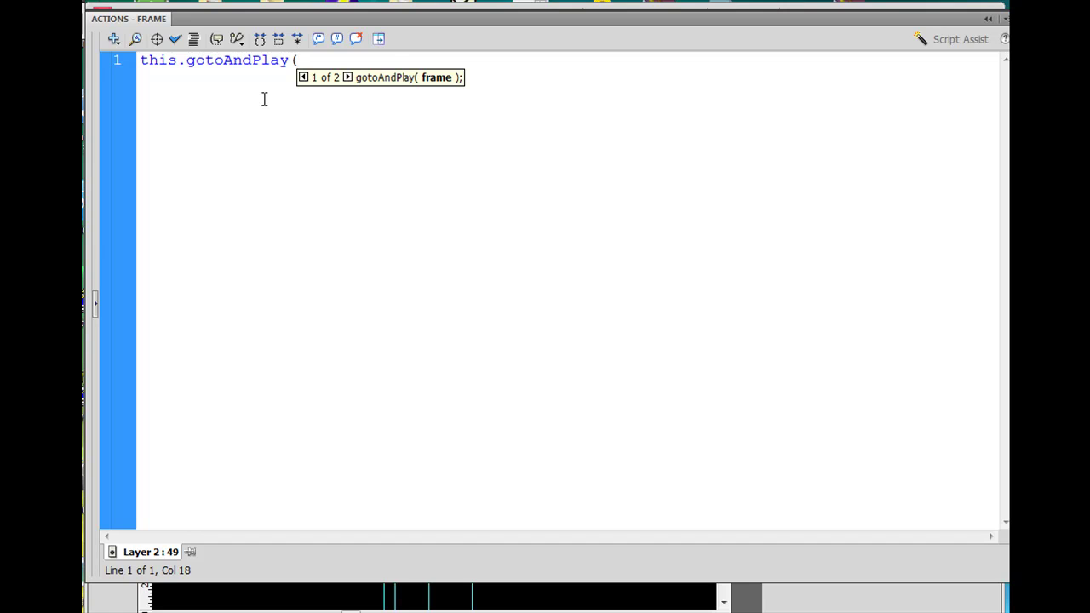
pyautogui.write('"goright");')
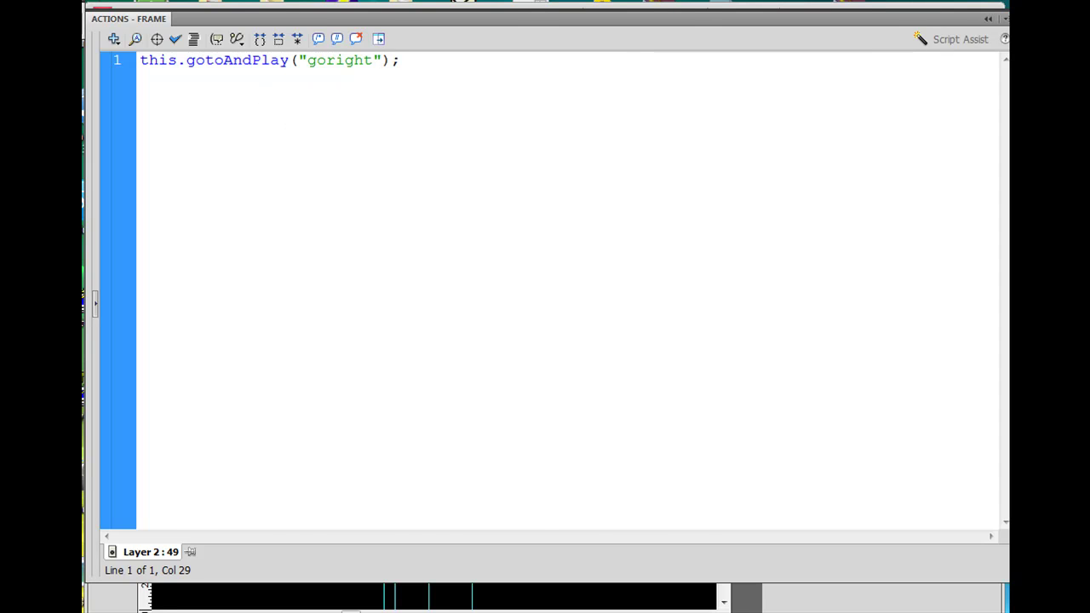
pyautogui.press('F9')
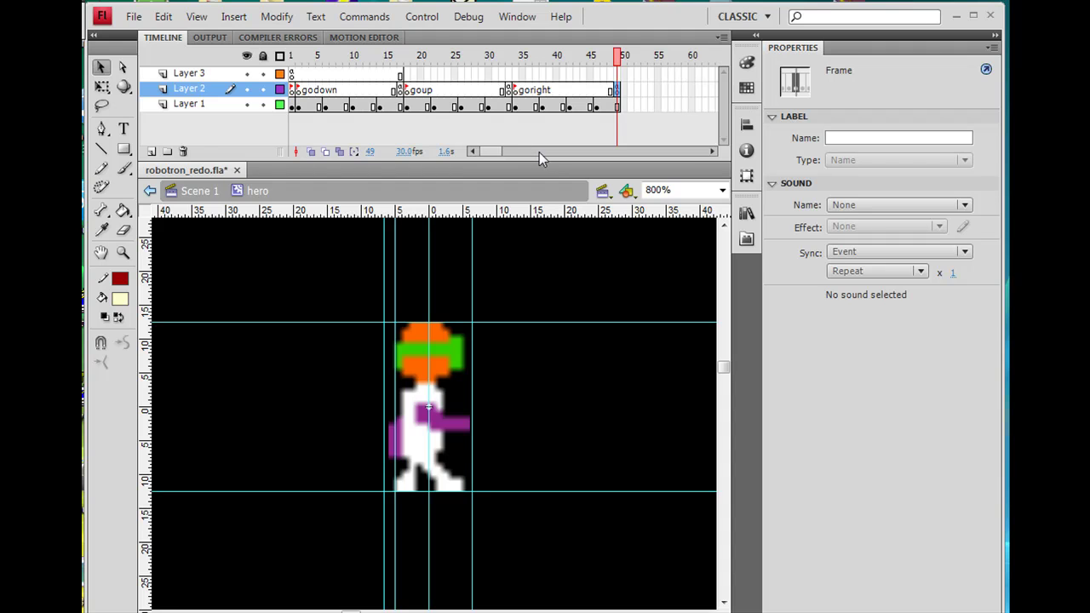
# Step: Copy the goright frames 34 to 49 of Layers 1 and 2 and paste them starting at frame 50
pyautogui.moveTo(623, 62)
pyautogui.mouseDown()
pyautogui.moveTo(528, 53)
pyautogui.moveTo(619, 50)
pyautogui.mouseUp()
pyautogui.click(516, 94)
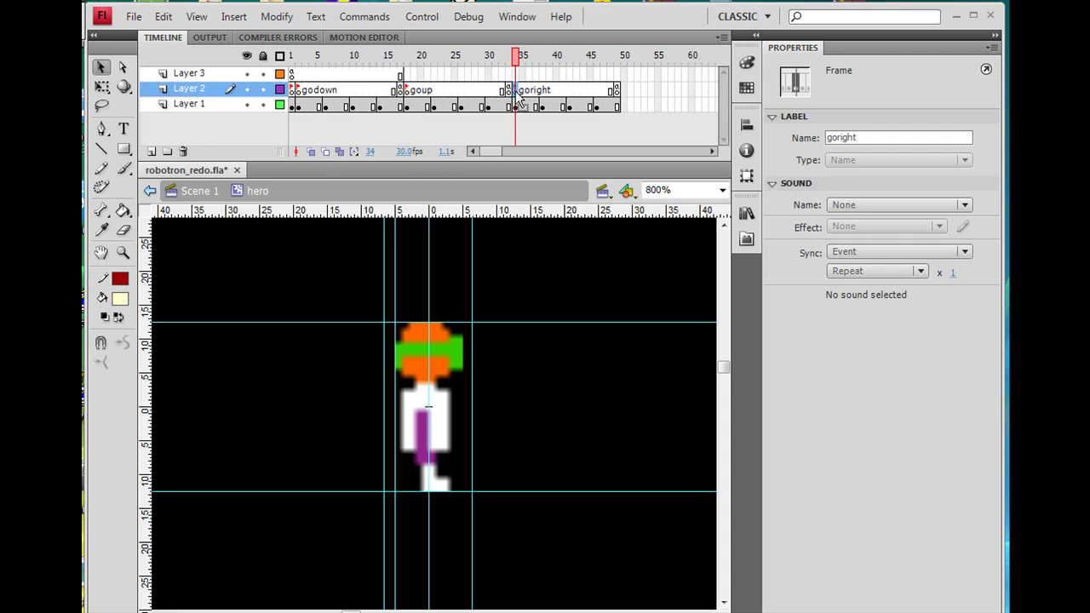
pyautogui.keyDown('shift'); pyautogui.click(617, 107); pyautogui.keyUp('shift')
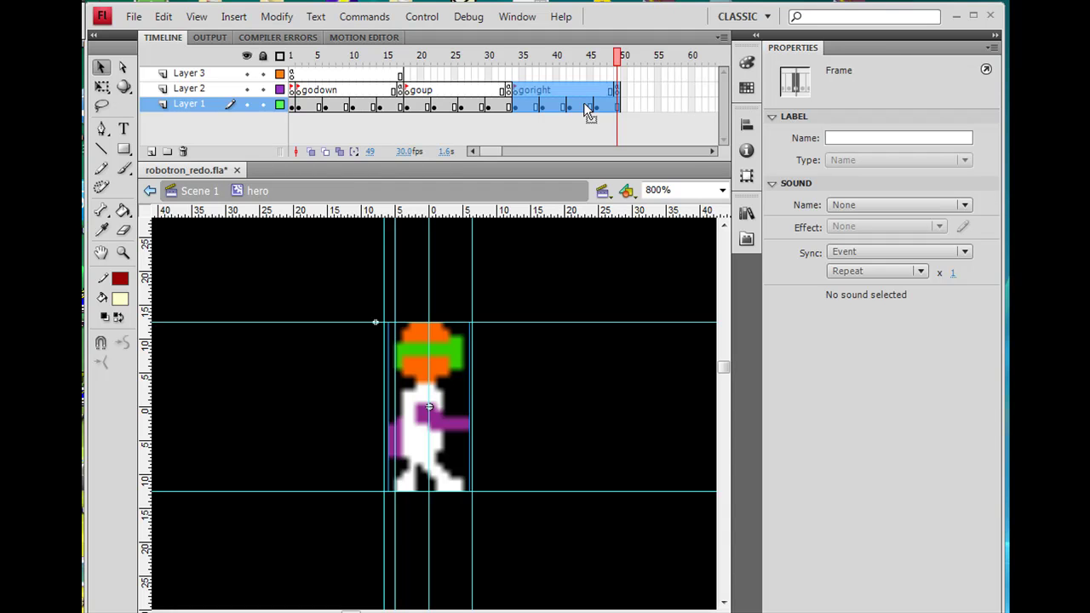
pyautogui.rightClick(585, 107)
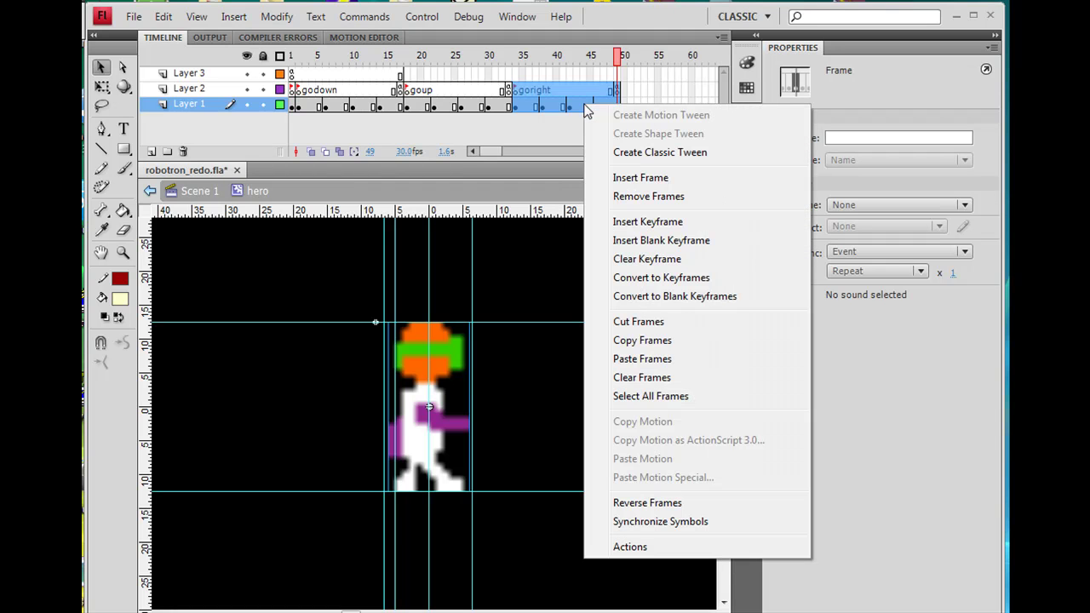
pyautogui.click(639, 340)
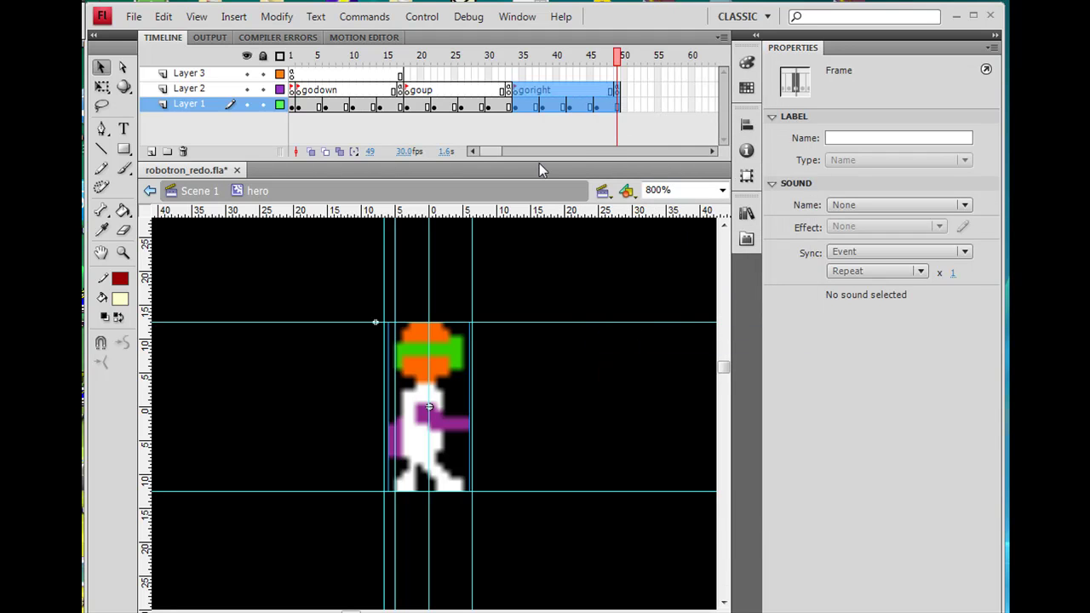
pyautogui.moveTo(491, 154); pyautogui.dragTo(499, 153)
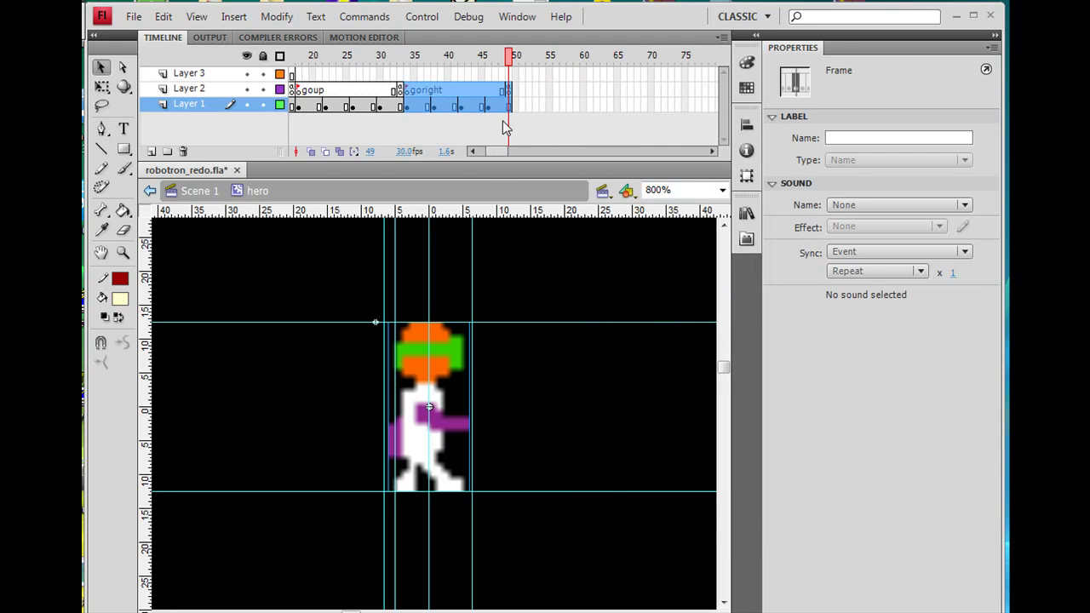
pyautogui.moveTo(516, 90); pyautogui.dragTo(690, 109)
pyautogui.rightClick(594, 101)
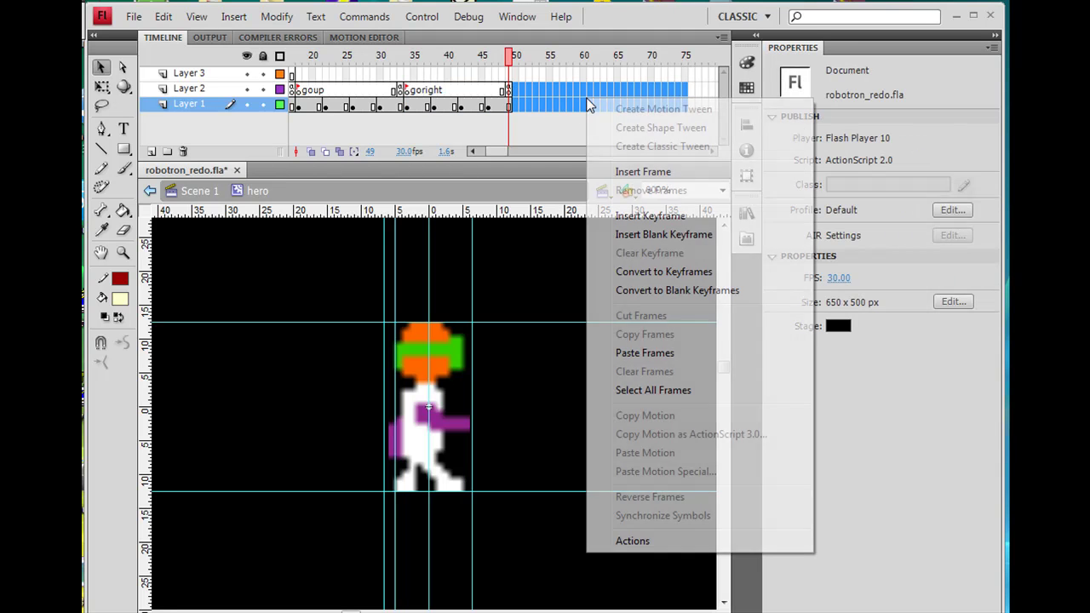
pyautogui.click(645, 353)
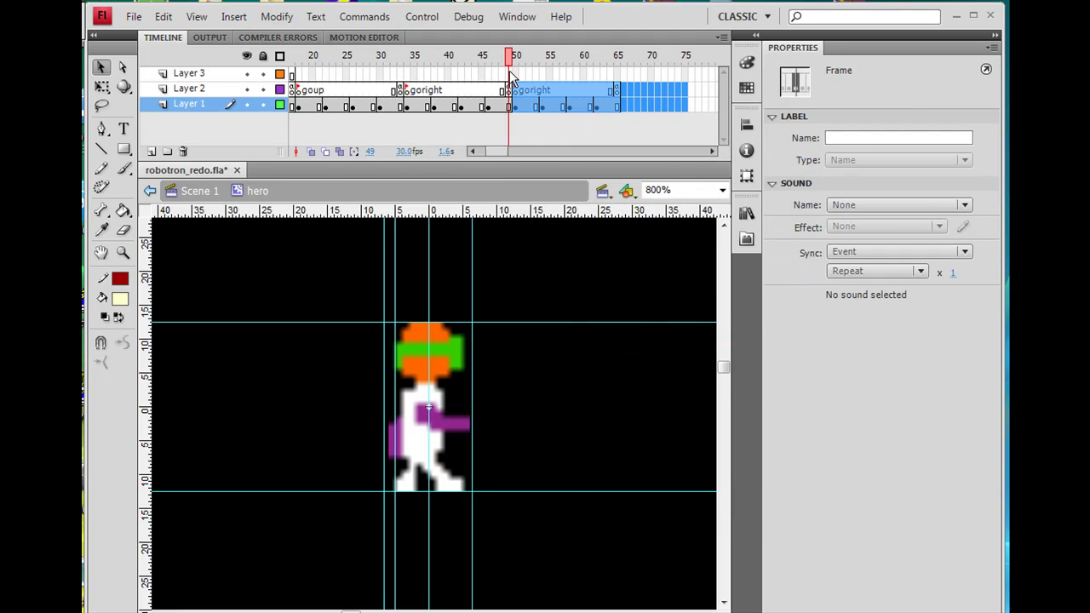
pyautogui.moveTo(511, 61); pyautogui.dragTo(470, 58)
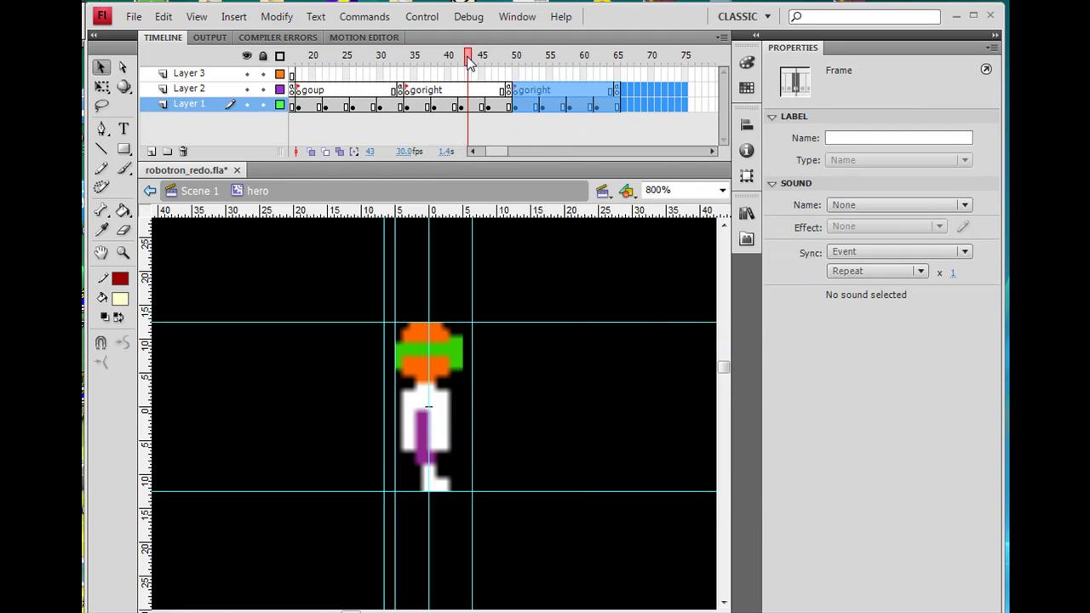
pyautogui.click(613, 74)
# Step: Rename the frame label at frame 50 of Layer 2 as goleft
pyautogui.click(515, 91)
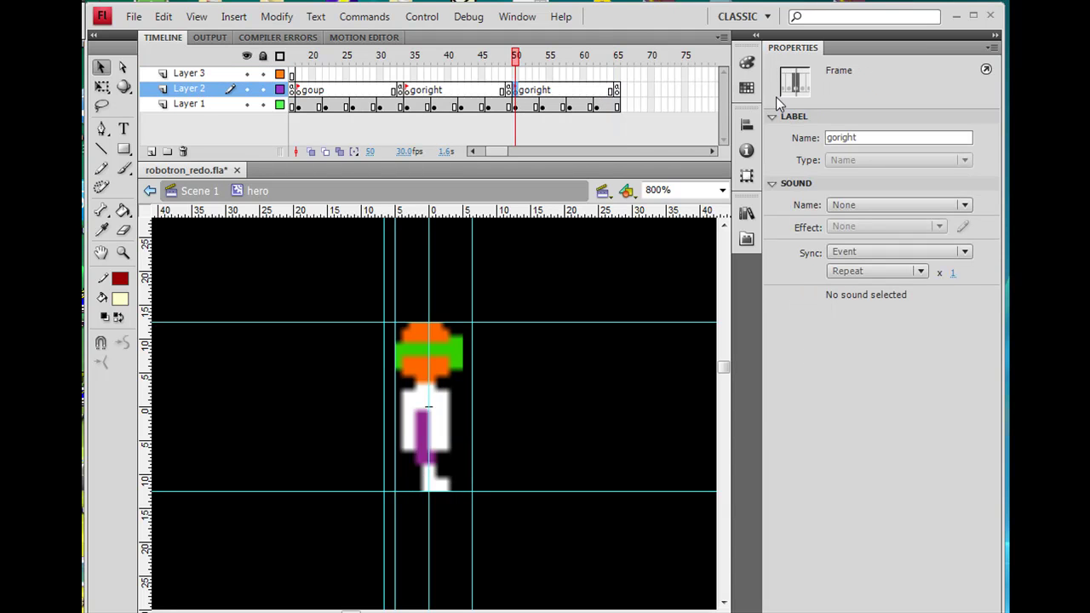
pyautogui.doubleClick(862, 136)
pyautogui.write('goleft')
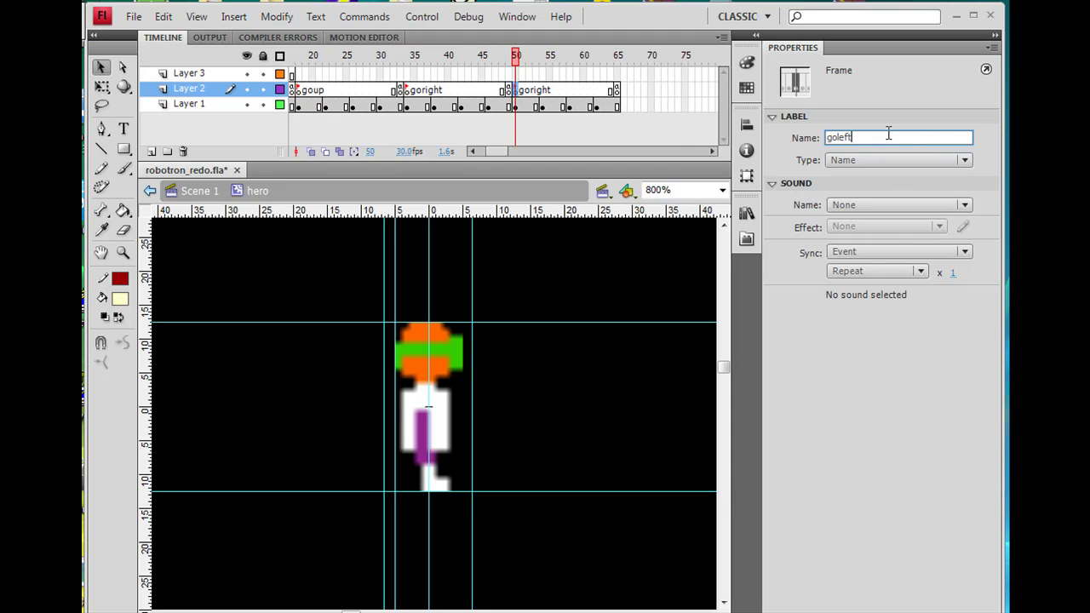
pyautogui.press('Return')
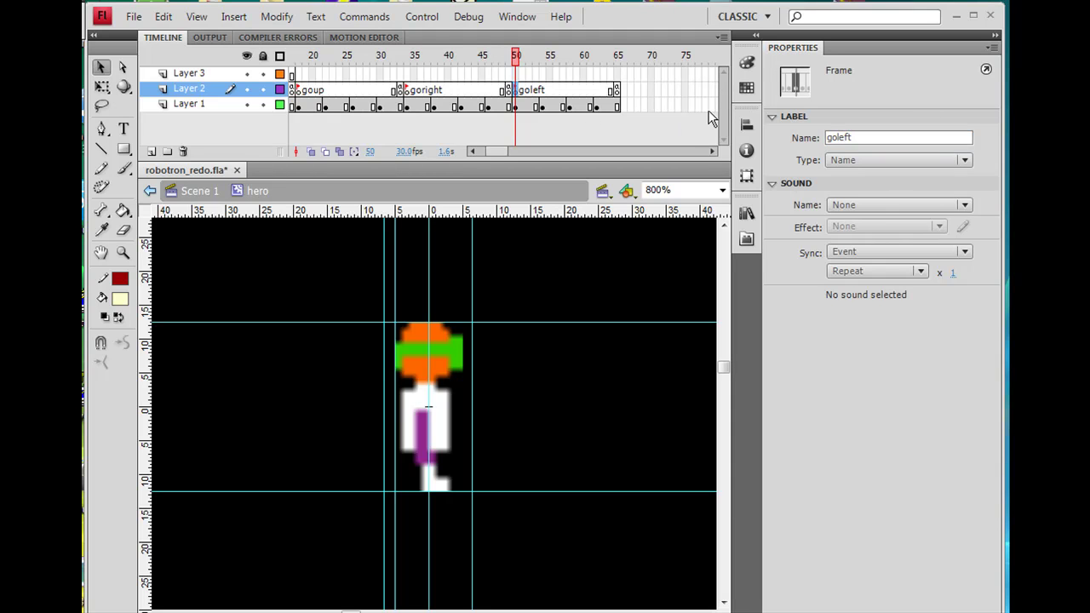
# Step: Change the script at frame 65 of Layer 2 to this.gotoAndPlay("goleft");
pyautogui.click(616, 89)
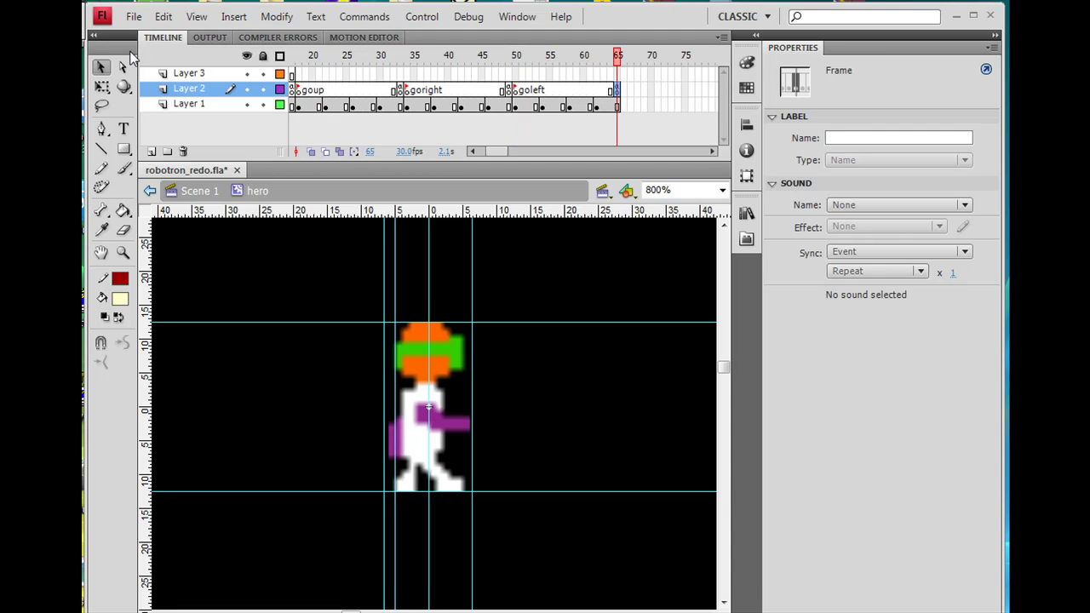
pyautogui.press('F9')
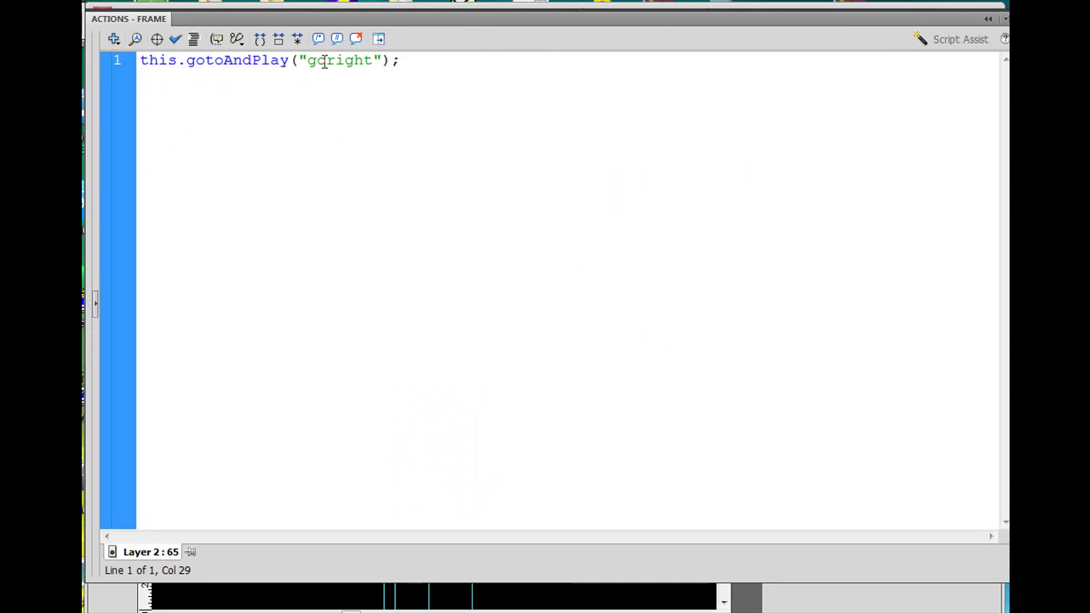
pyautogui.moveTo(325, 62); pyautogui.dragTo(371, 64)
pyautogui.write('left')
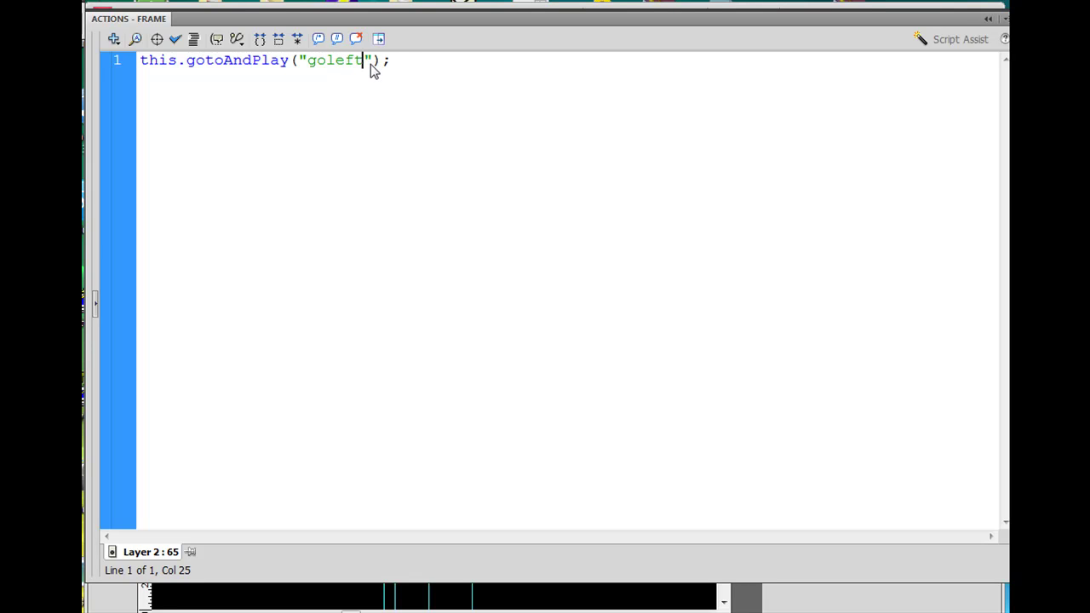
pyautogui.press('F9')
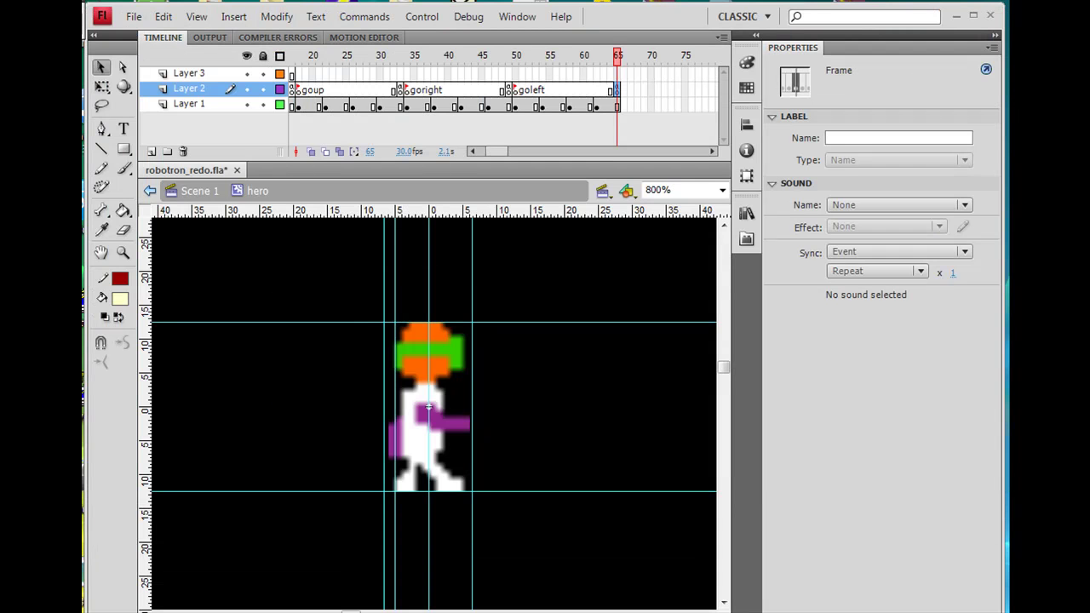
# Step: Flip the hero side stand sprite horizontally at frame 50 of Layer 1, the start of the goleft section
pyautogui.click(517, 106)
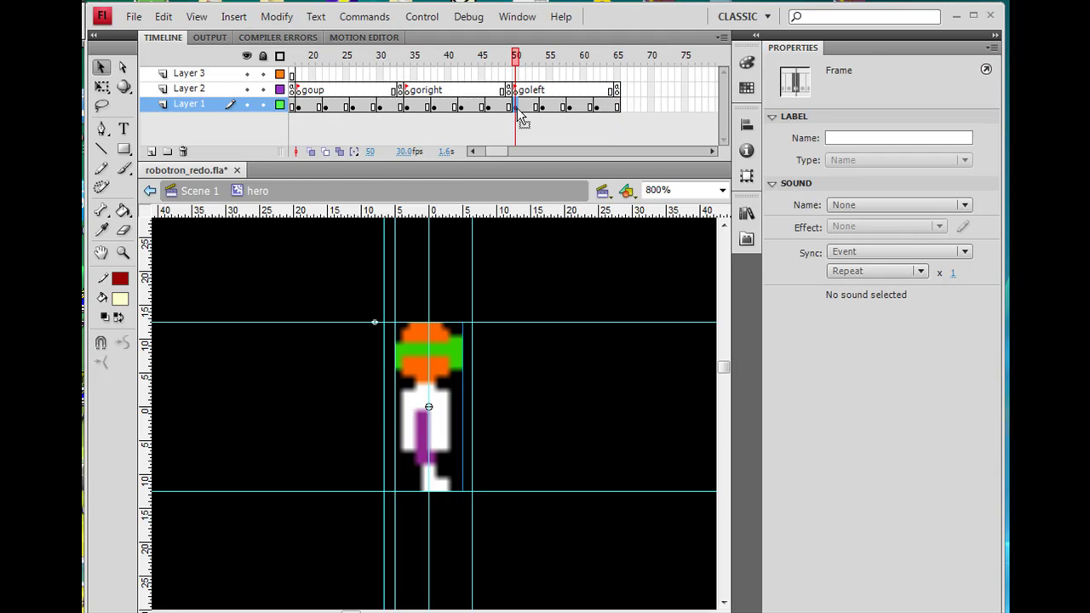
pyautogui.click(446, 355)
pyautogui.click(276, 16)
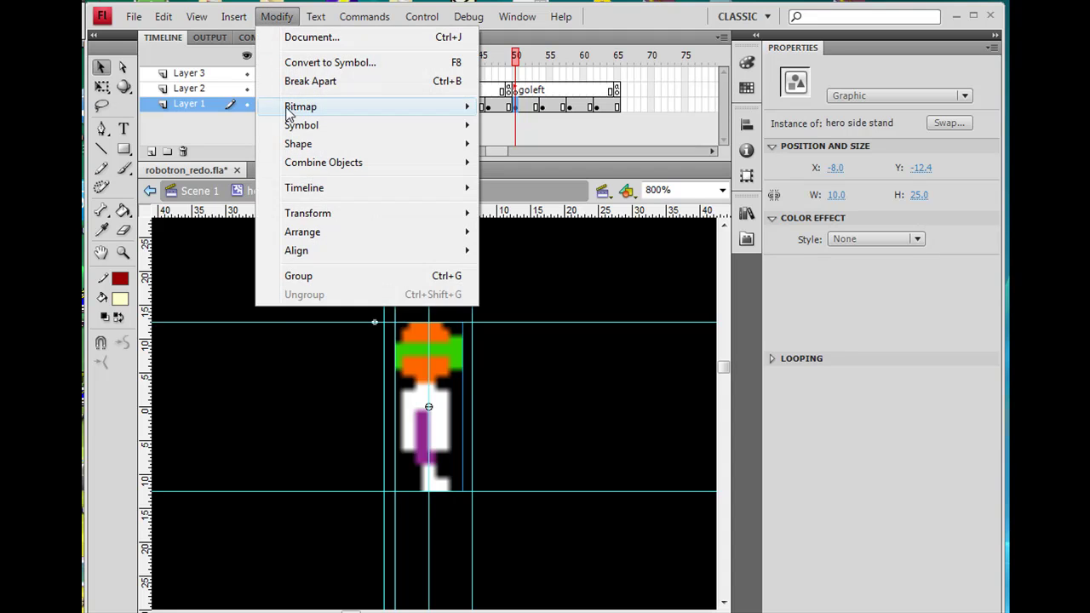
pyautogui.moveTo(322, 215)
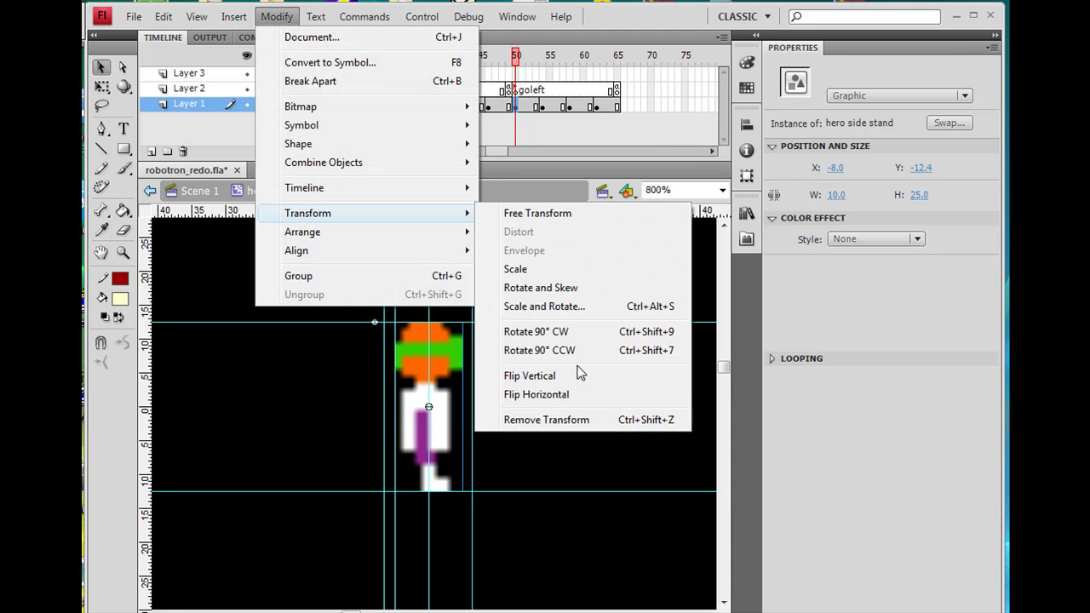
pyautogui.click(580, 394)
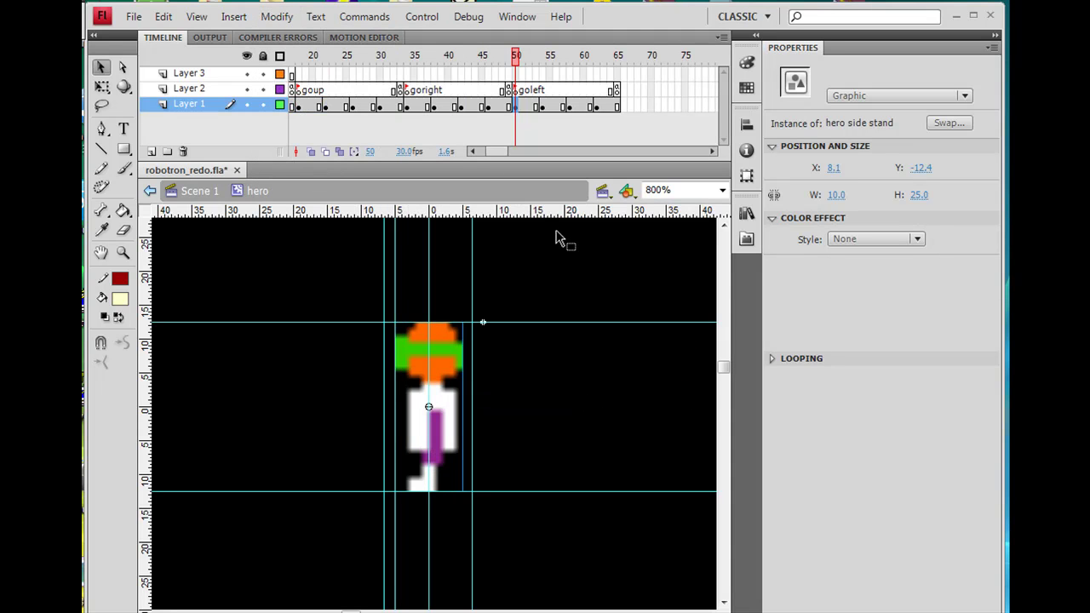
# Step: Flip the walking sprite horizontally at the frame 54 keyframe of Layer 1
pyautogui.click(541, 105)
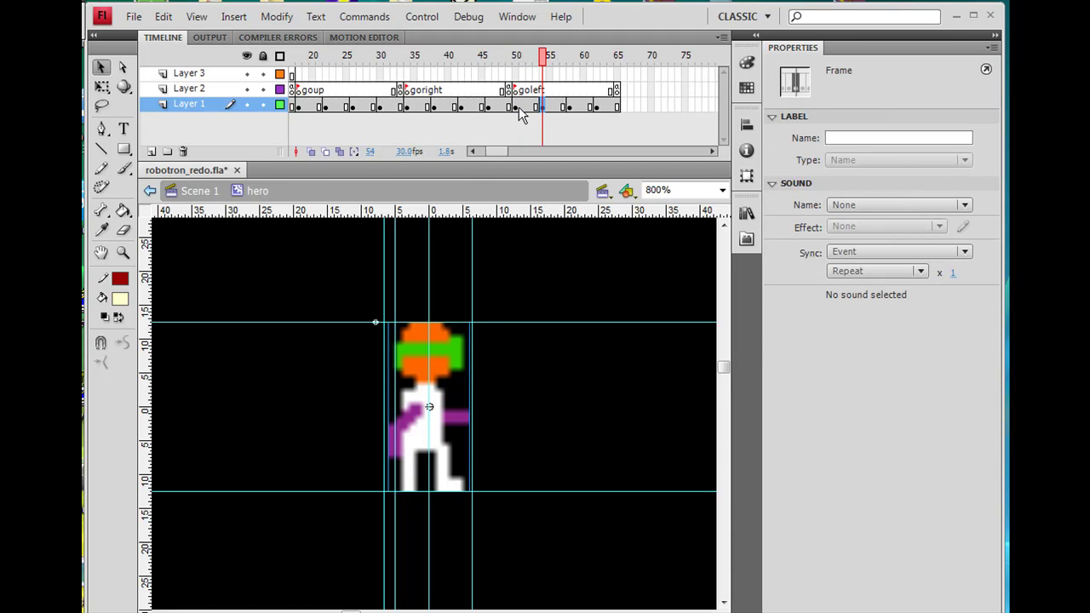
pyautogui.click(277, 16)
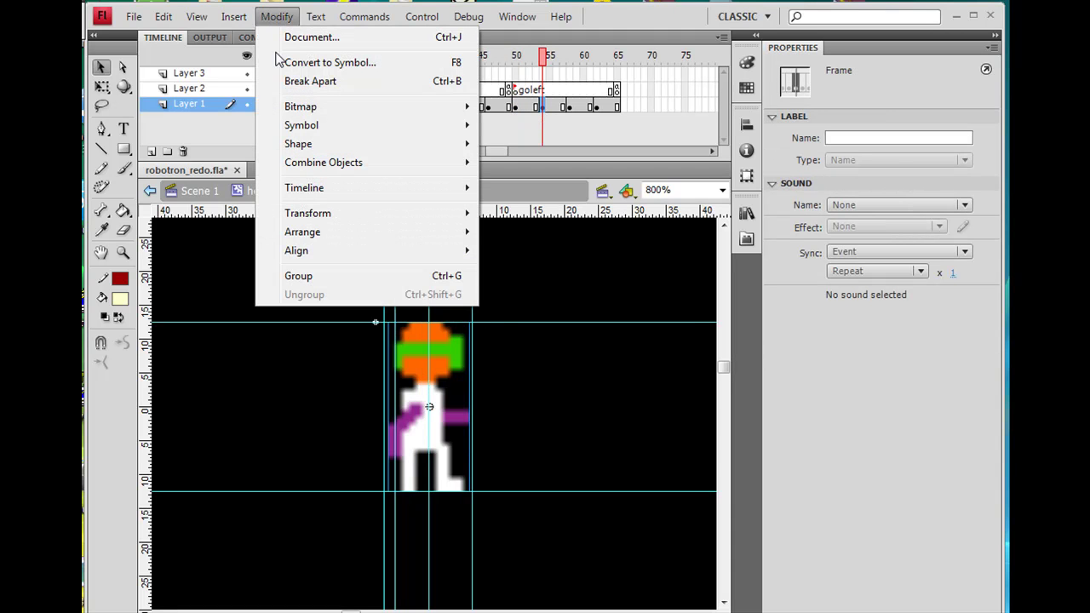
pyautogui.moveTo(321, 214)
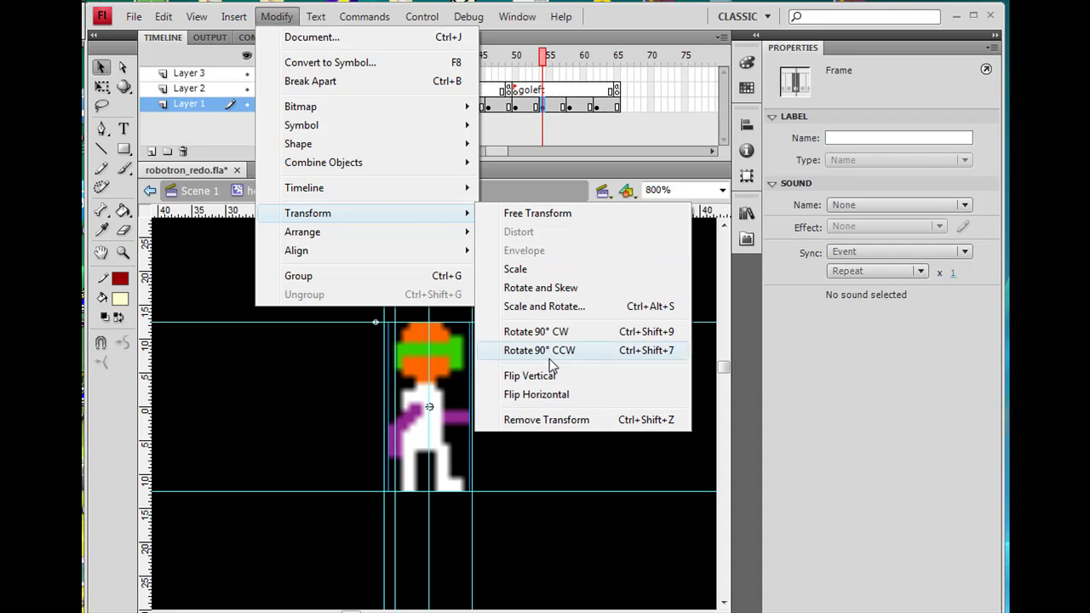
pyautogui.click(556, 393)
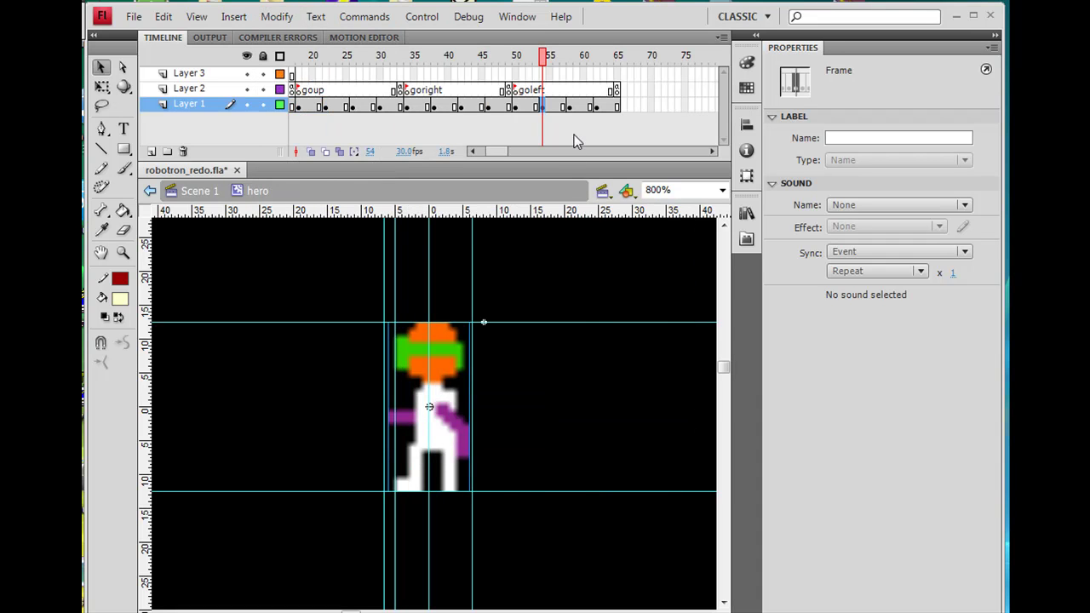
# Step: Flip the hero side stand sprite horizontally at the frame 58 keyframe of Layer 1
pyautogui.click(569, 105)
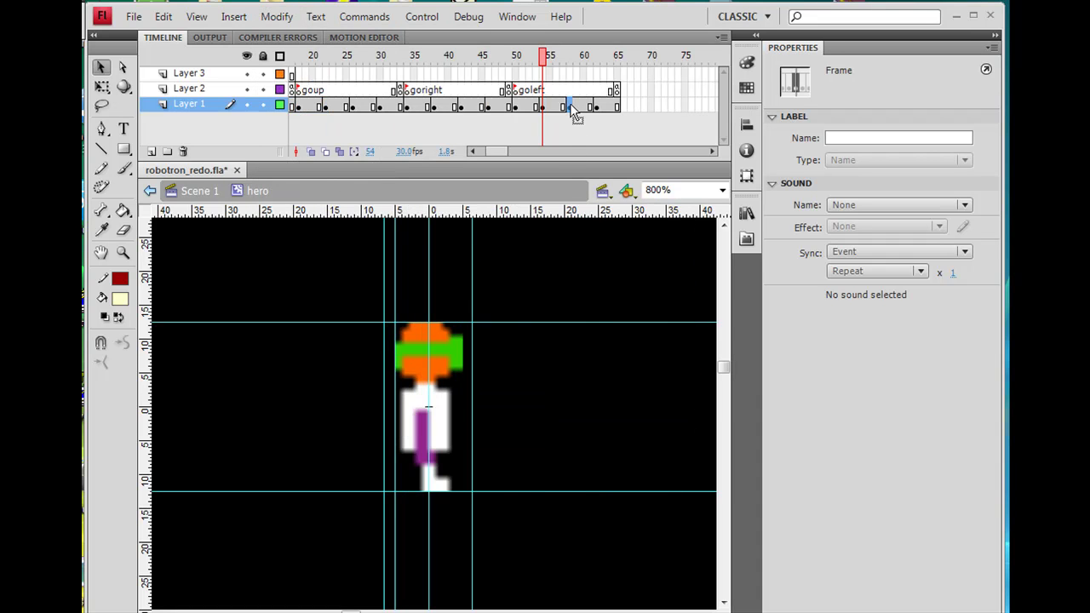
pyautogui.click(440, 350)
pyautogui.click(277, 16)
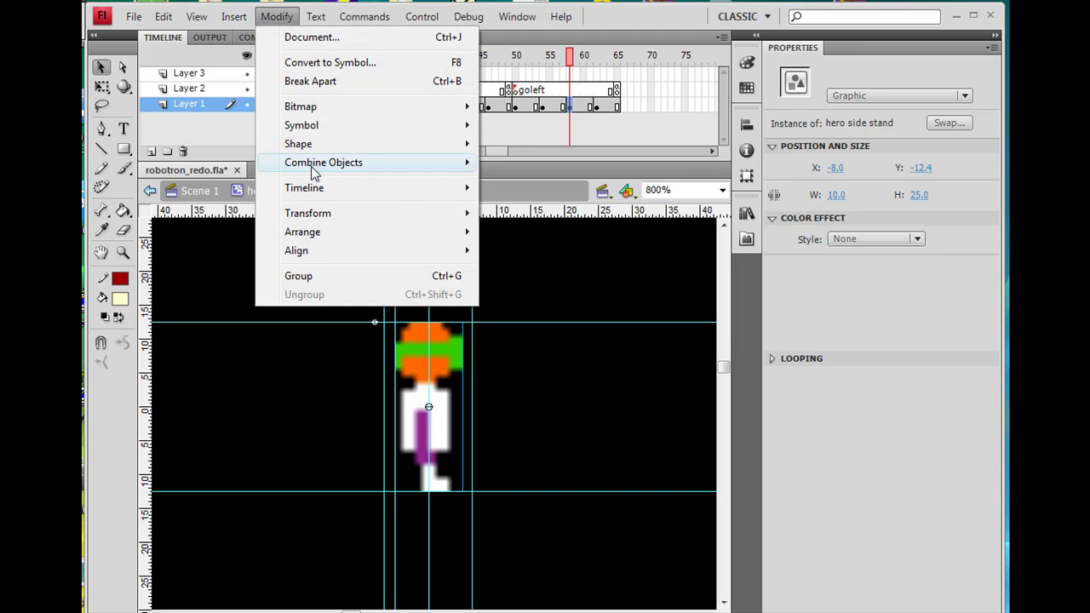
pyautogui.moveTo(337, 218)
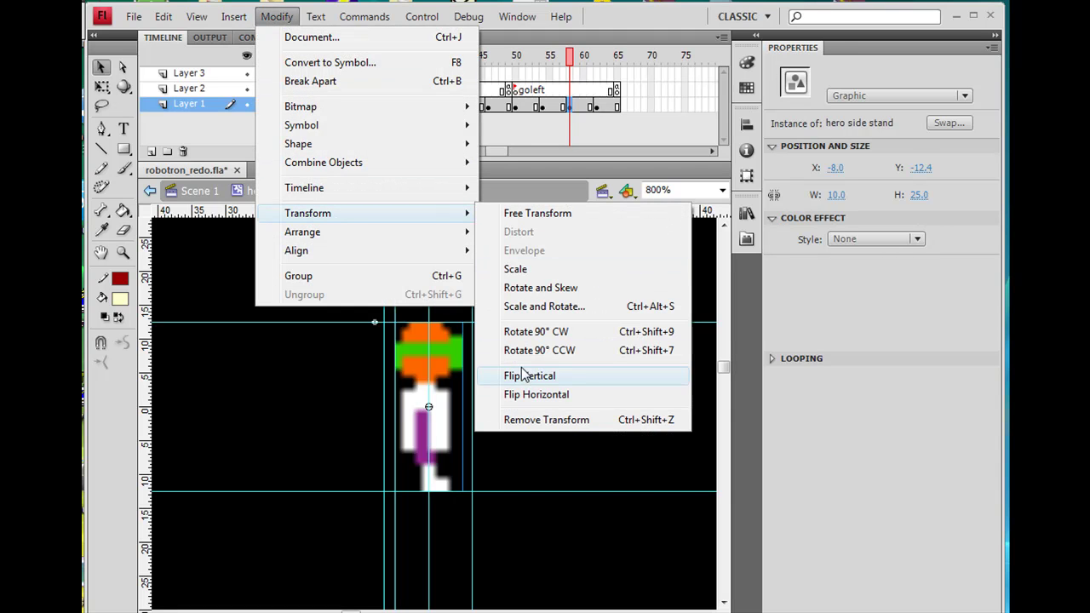
pyautogui.click(536, 396)
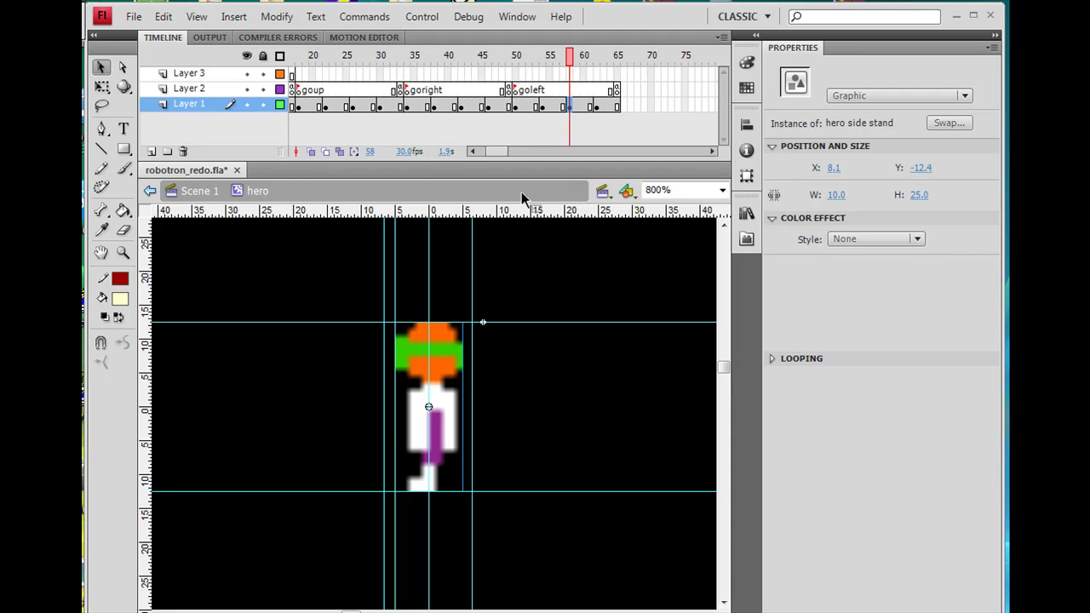
# Step: Flip the hero side walk 2 sprite horizontally at frame 62 of Layer 1, and return the playhead to frame 1
pyautogui.click(596, 107)
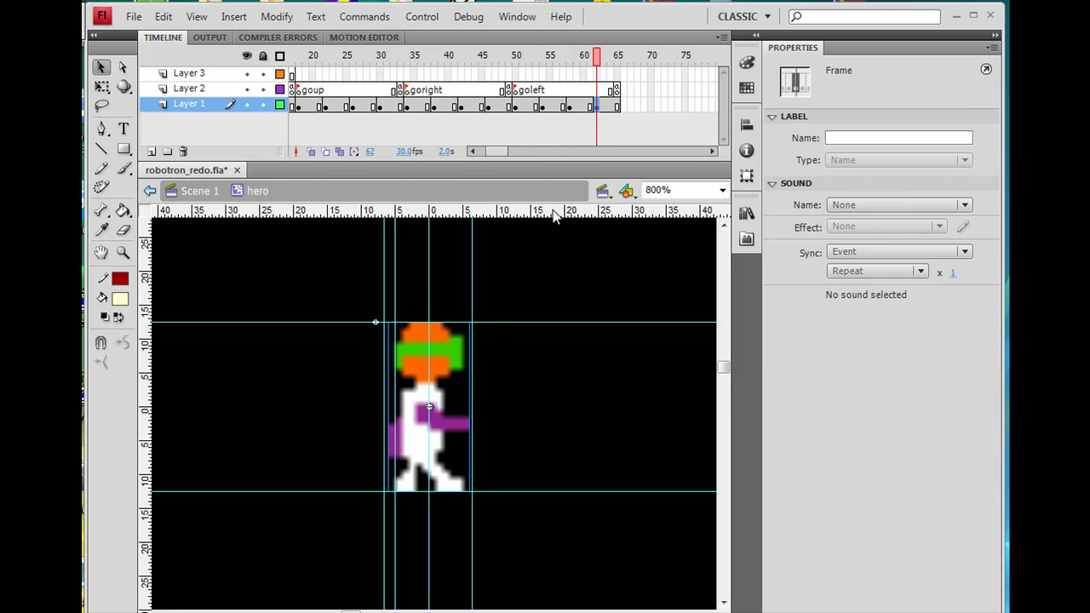
pyautogui.click(450, 365)
pyautogui.click(277, 16)
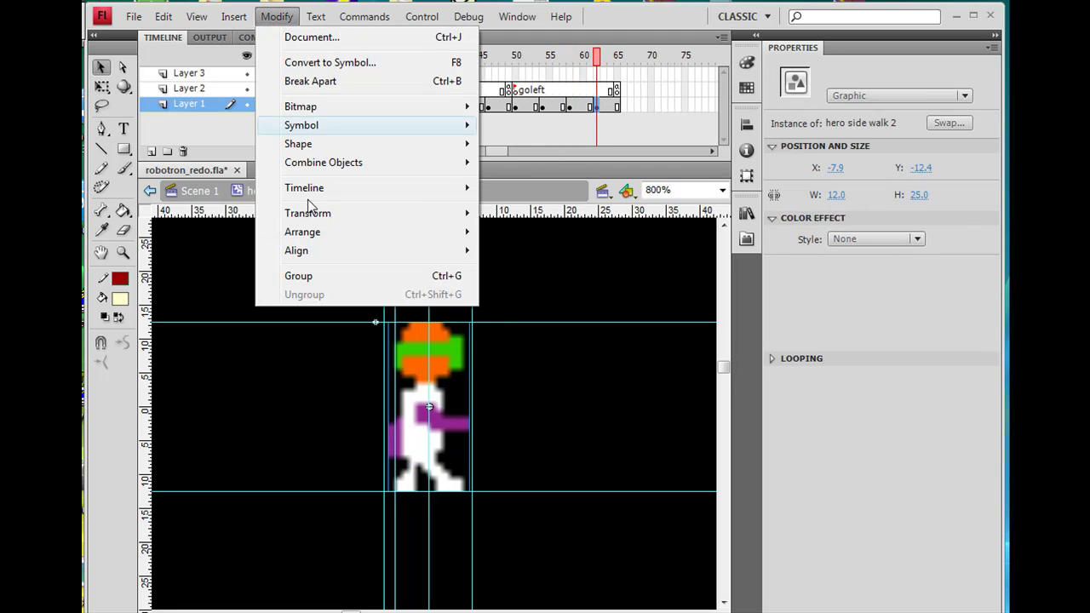
pyautogui.moveTo(314, 218)
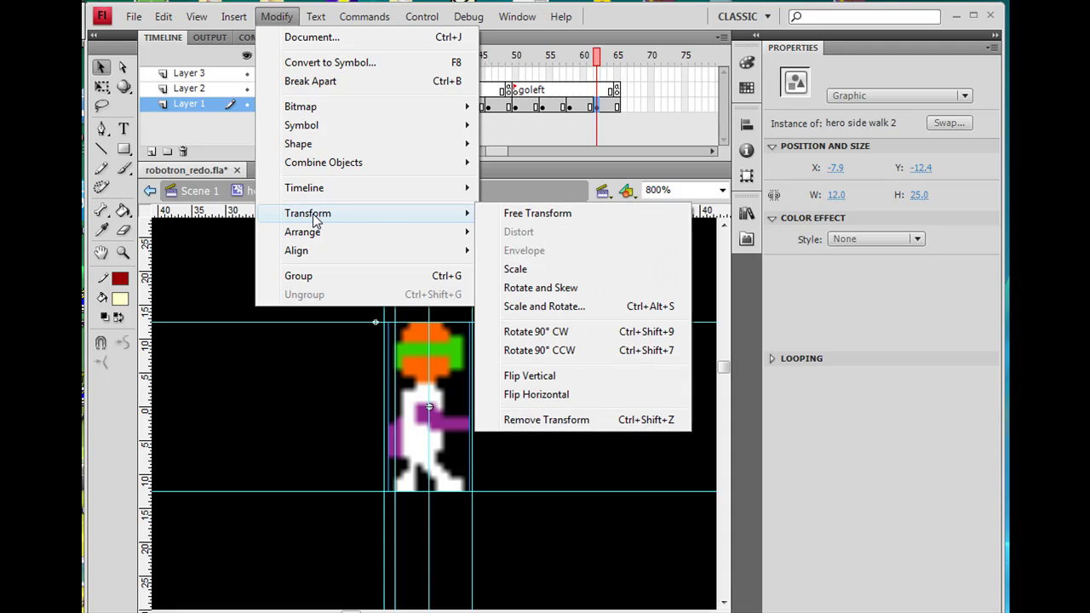
pyautogui.click(538, 394)
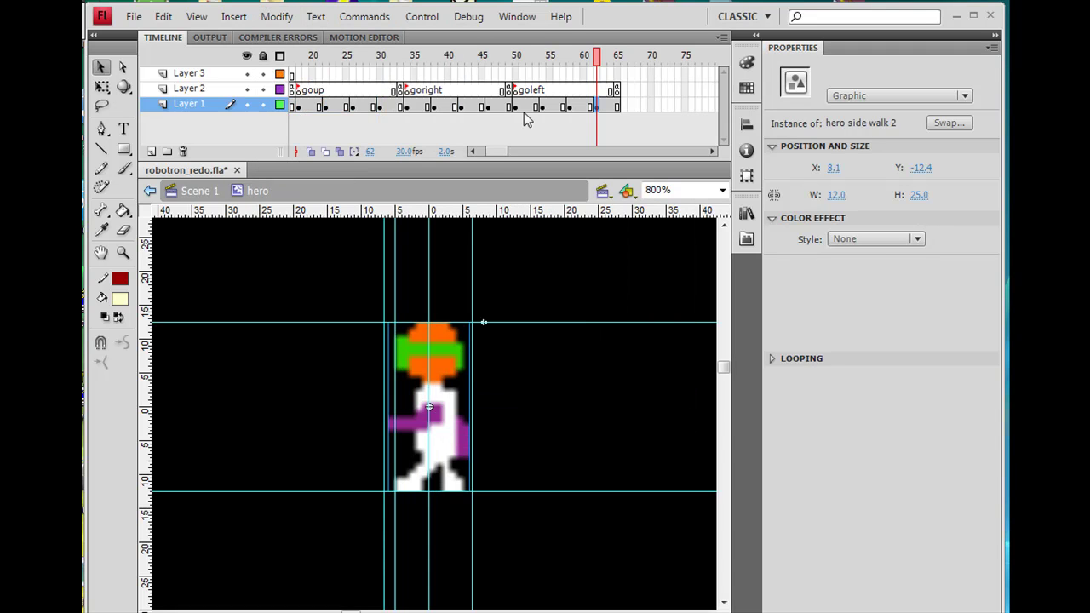
pyautogui.moveTo(599, 56); pyautogui.dragTo(155, 126)
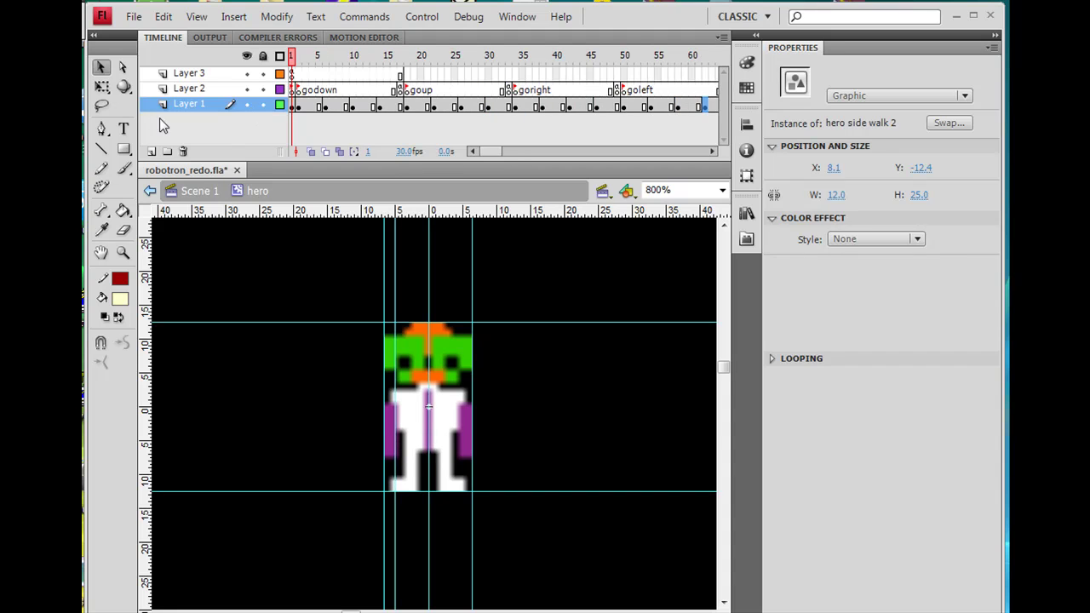